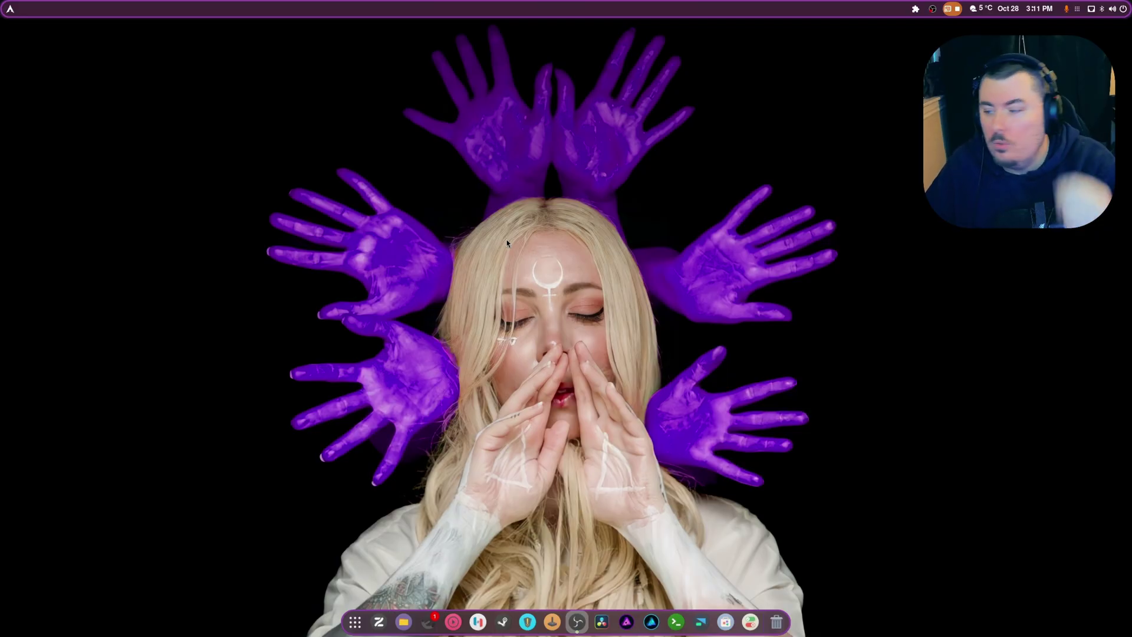
Step: Open the terminal and run sudo pacman -S plasma, accepting all group members and the default providers, and confirm the installation
click(703, 621)
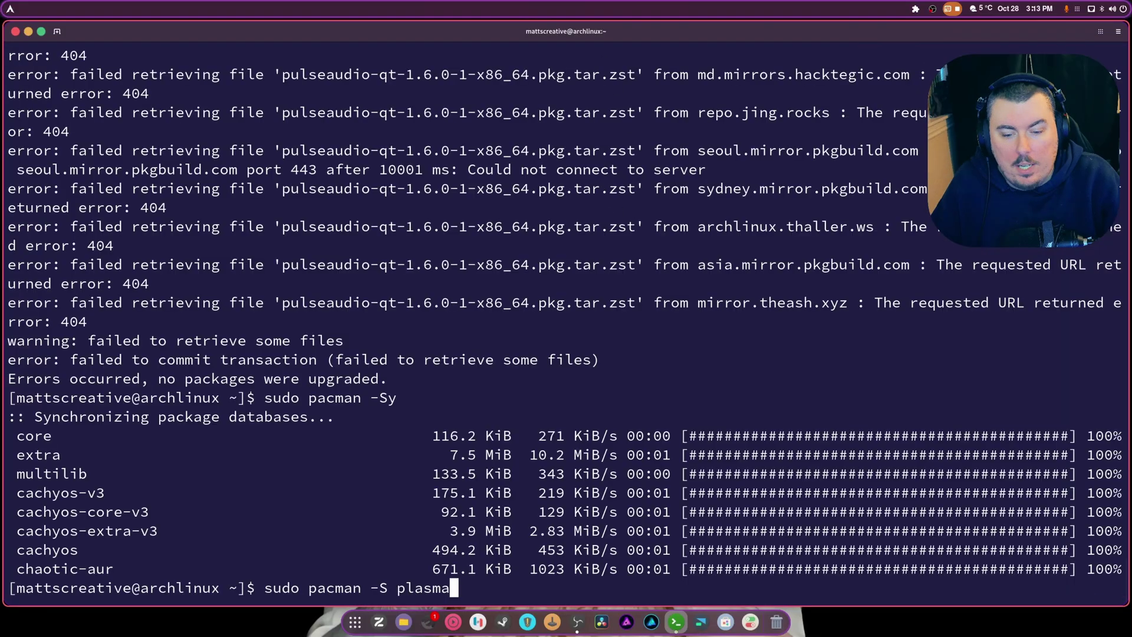
key(Return)
key(Return)
key(Return)
key(Return)
key(Return)
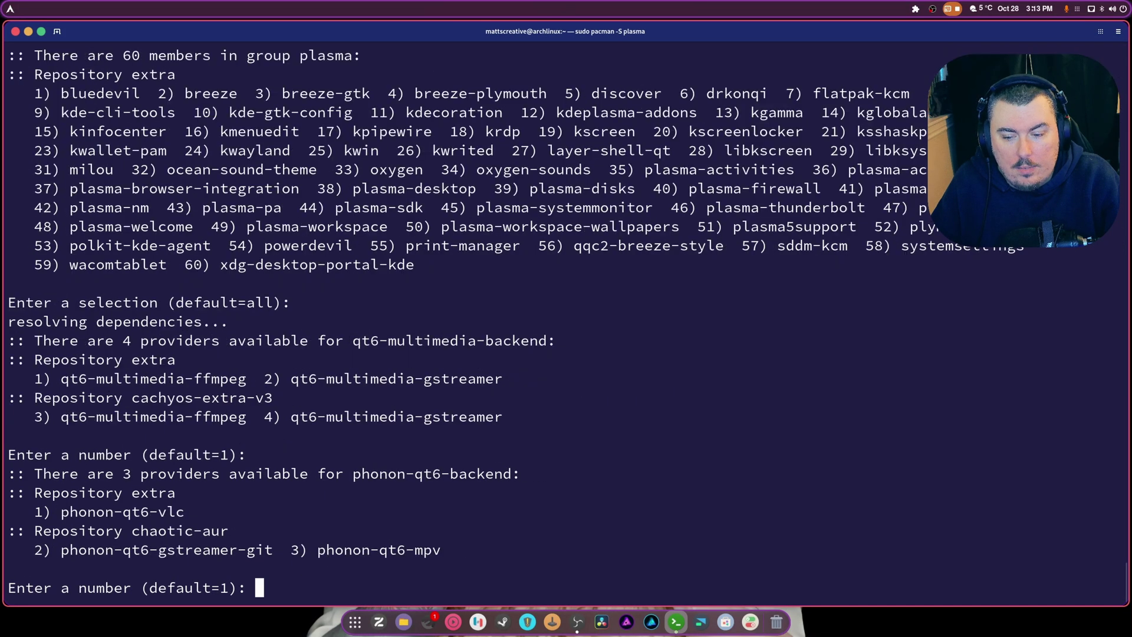
text(y)
key(Return)
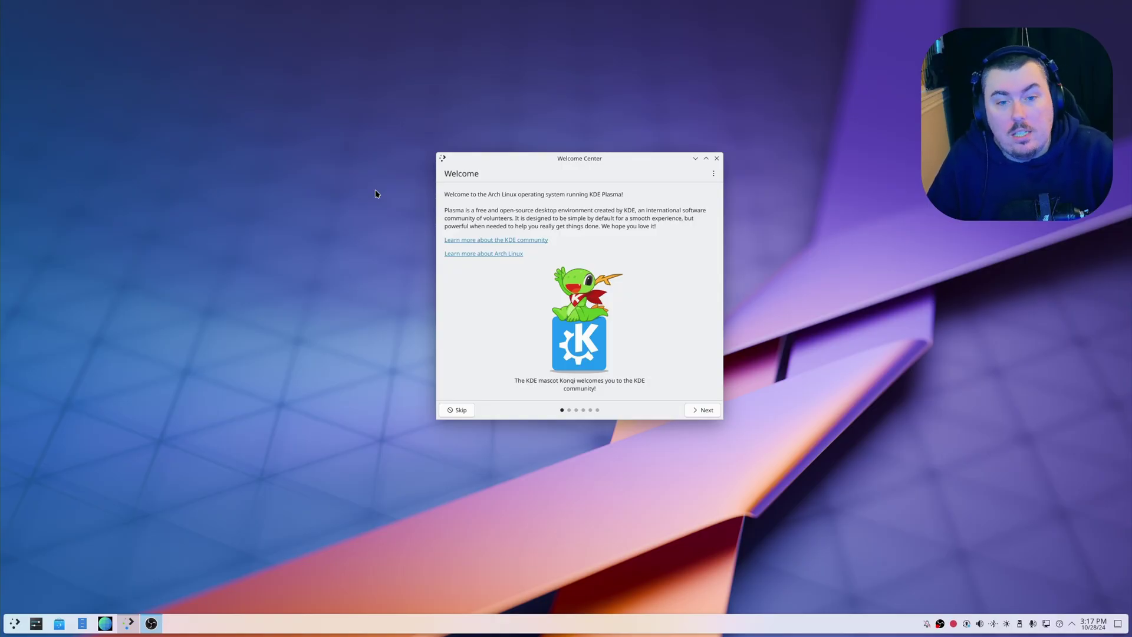
Step: Go through the Plasma Welcome Center pages, leaving usage sharing disabled, and close the window at the final page
drag(512, 157, 533, 120)
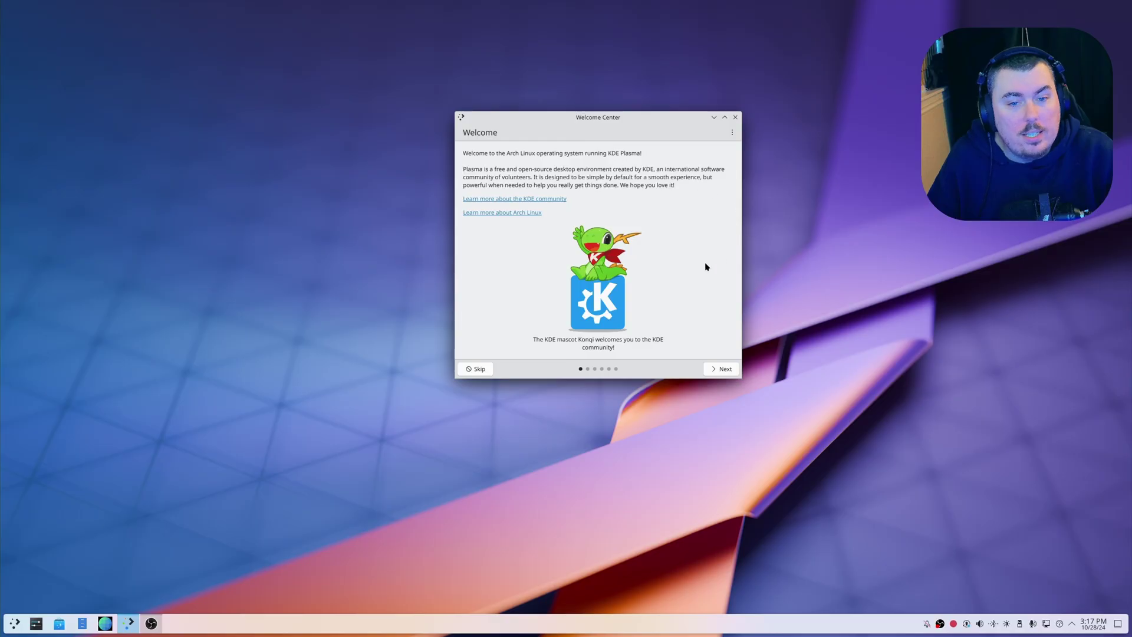
click(720, 371)
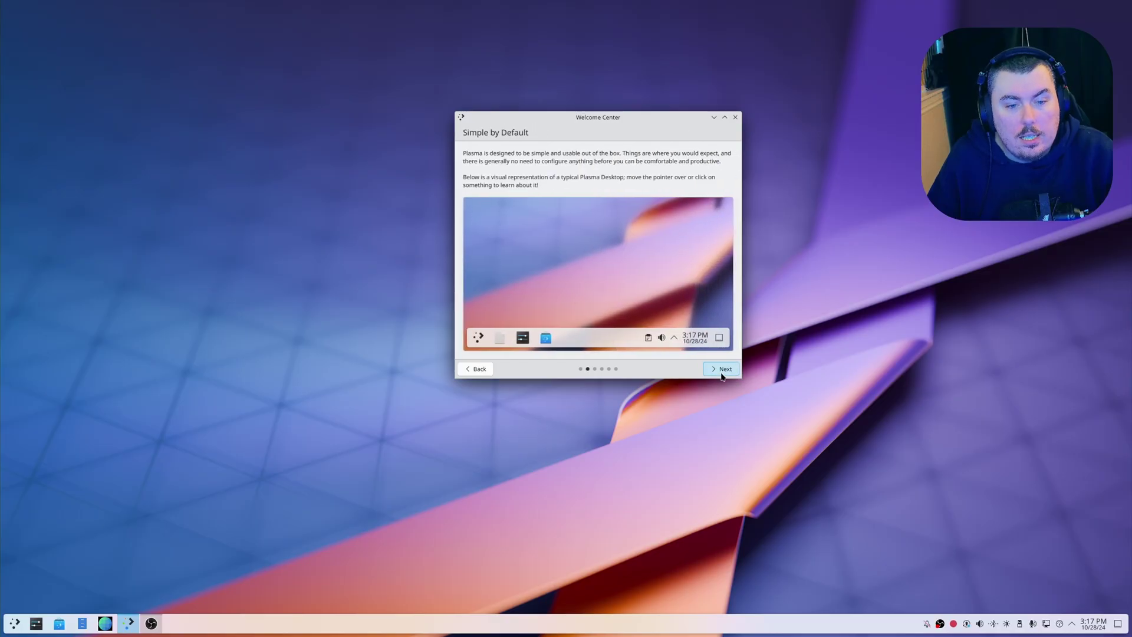
click(721, 373)
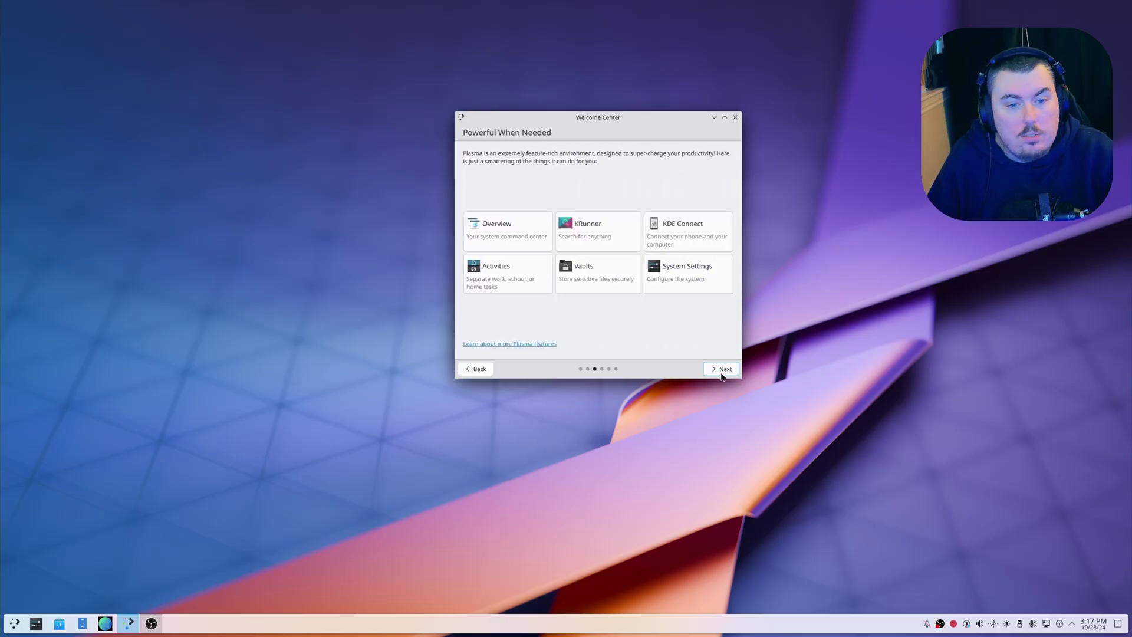
click(722, 372)
click(721, 371)
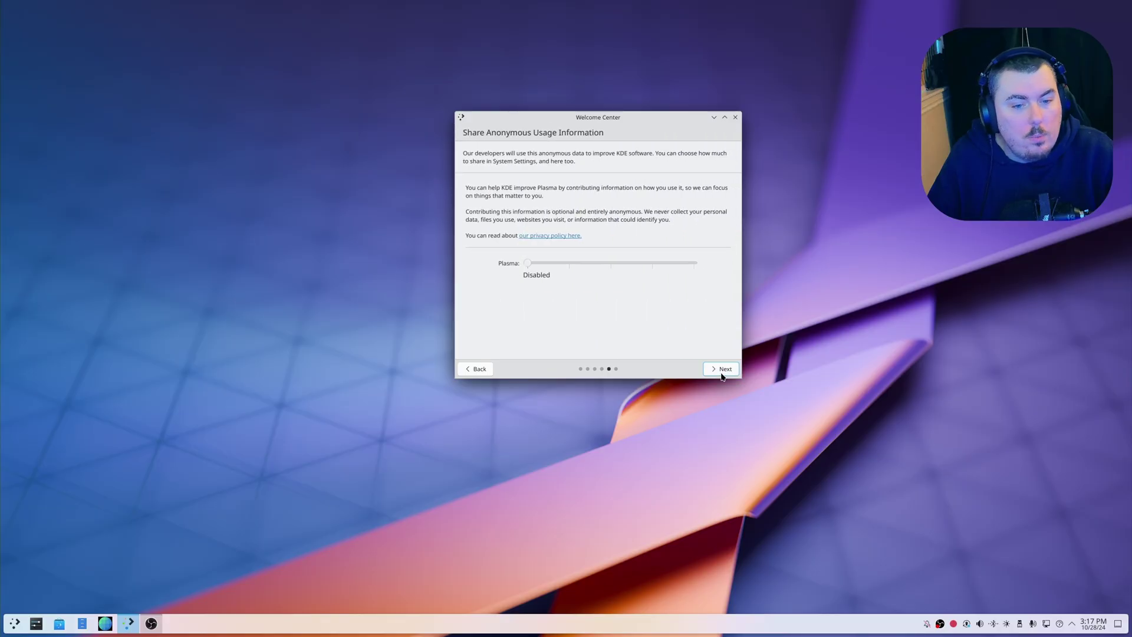
click(722, 372)
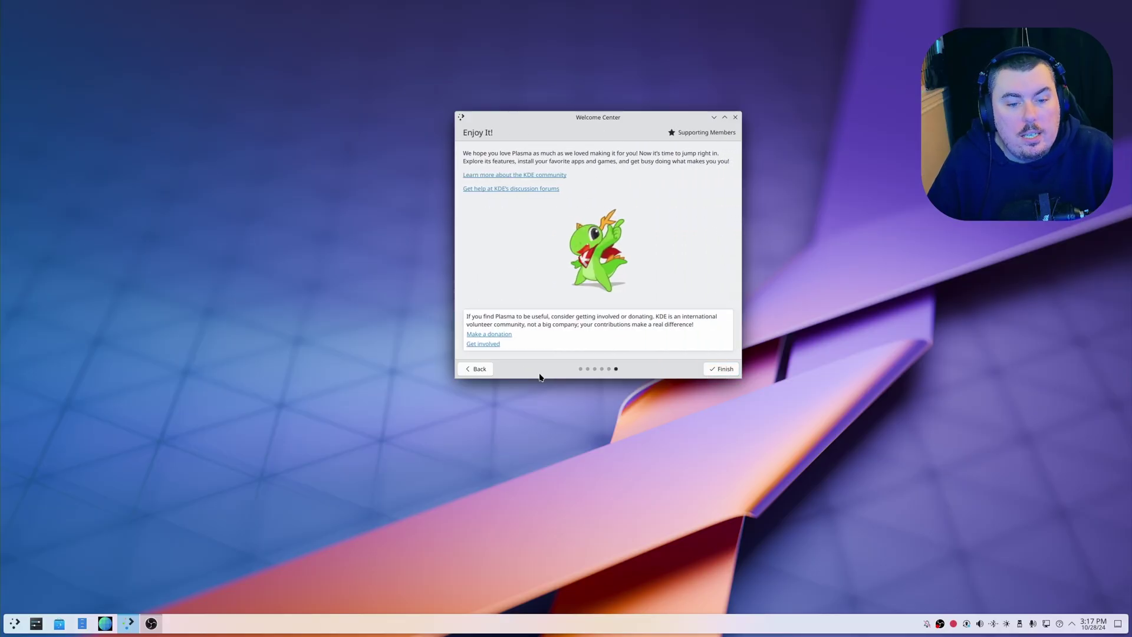
click(735, 117)
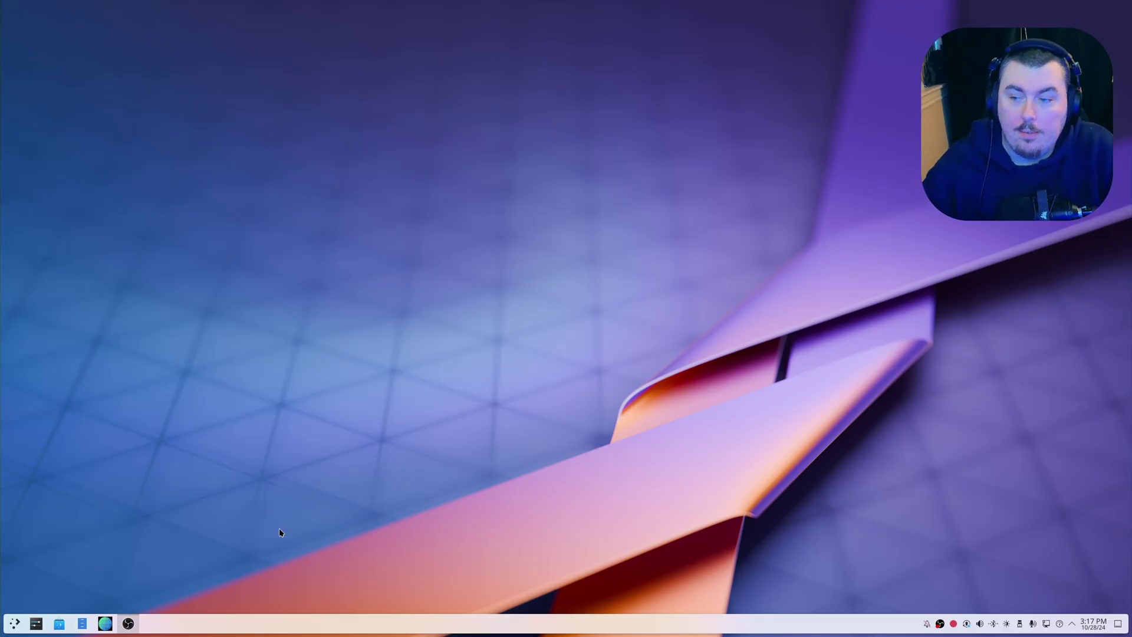
Step: Launch the Ptyxis terminal through the application search and reposition its window on the desktop
key(super)
text(konsole)
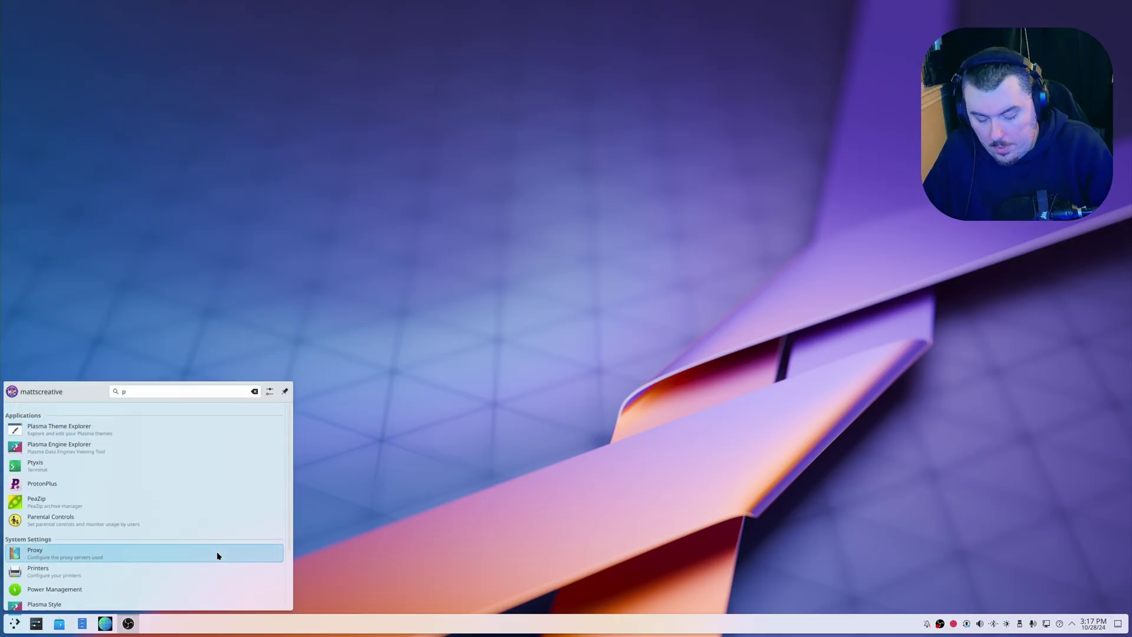
key(Return)
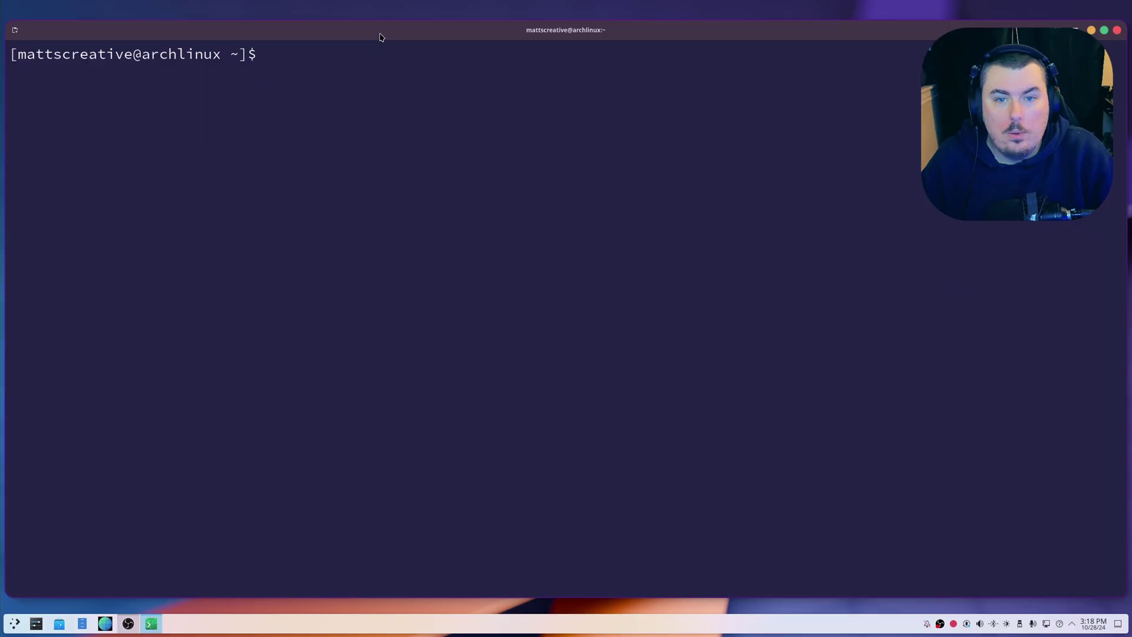
drag(380, 33, 382, 21)
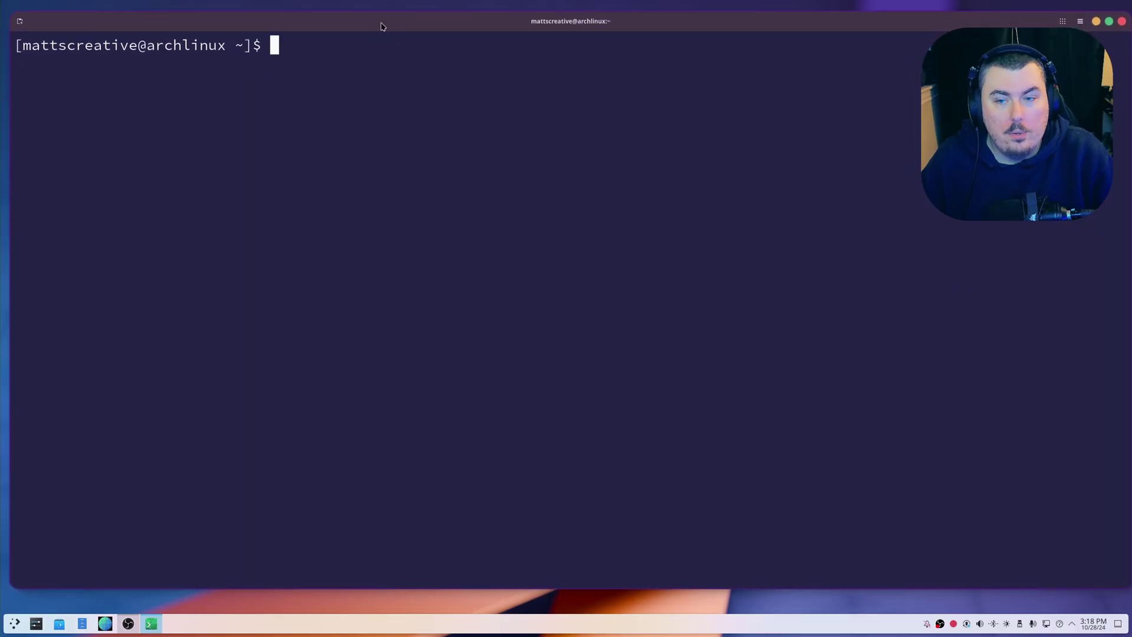
Step: Run yay kde material, choose package 3 (kde-material-you-colors), and accept the default clean-build and diff options
text(yay kde material)
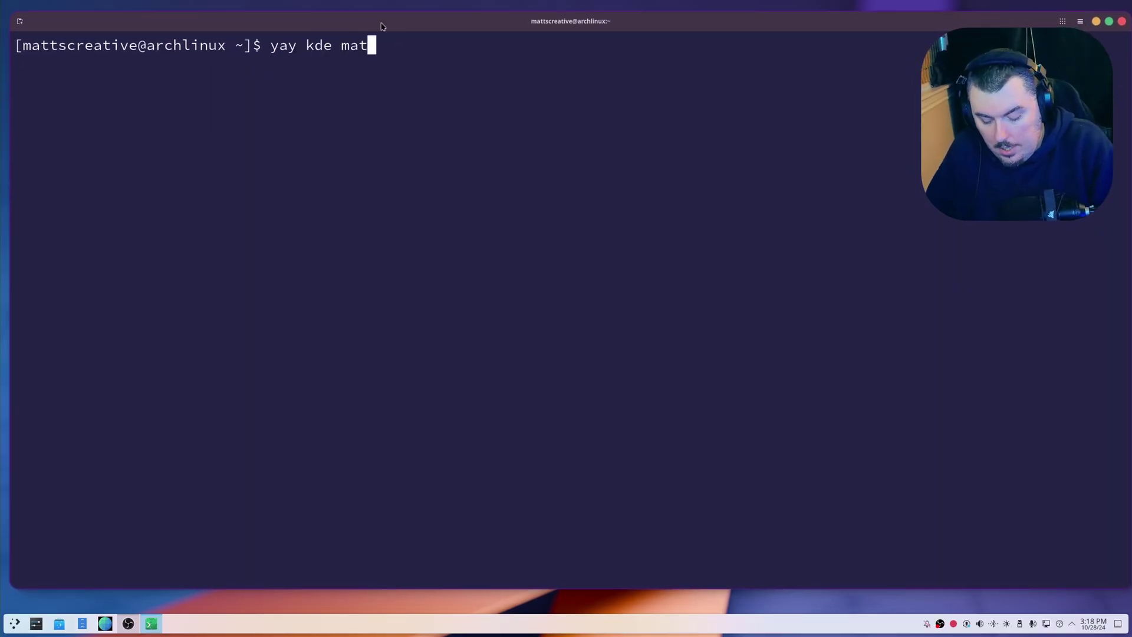
key(Return)
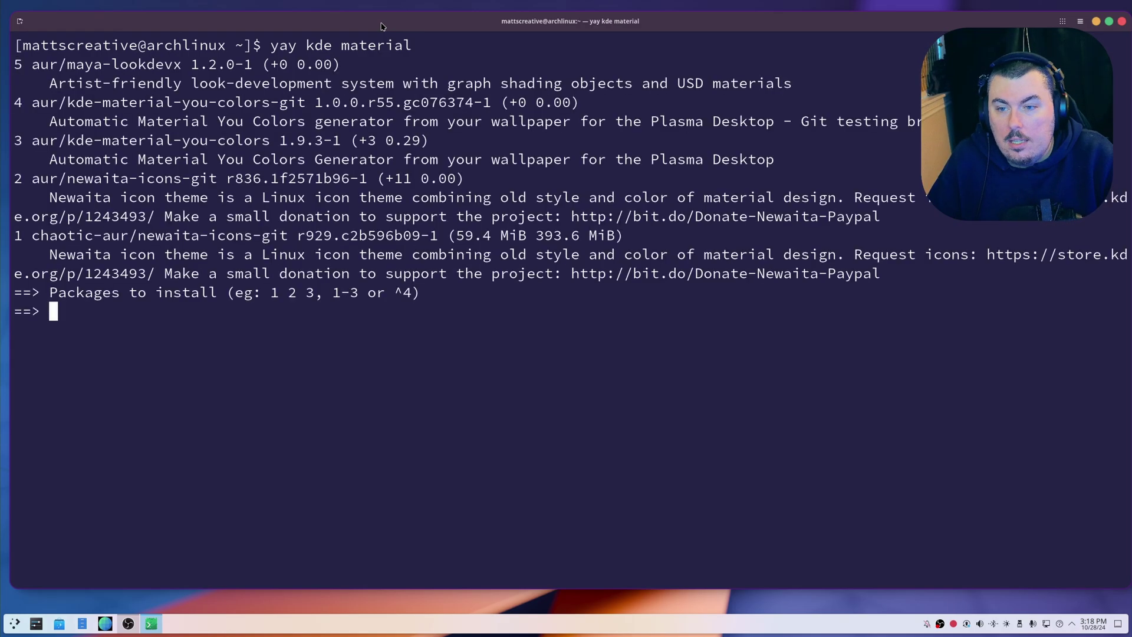
text(3)
key(Return)
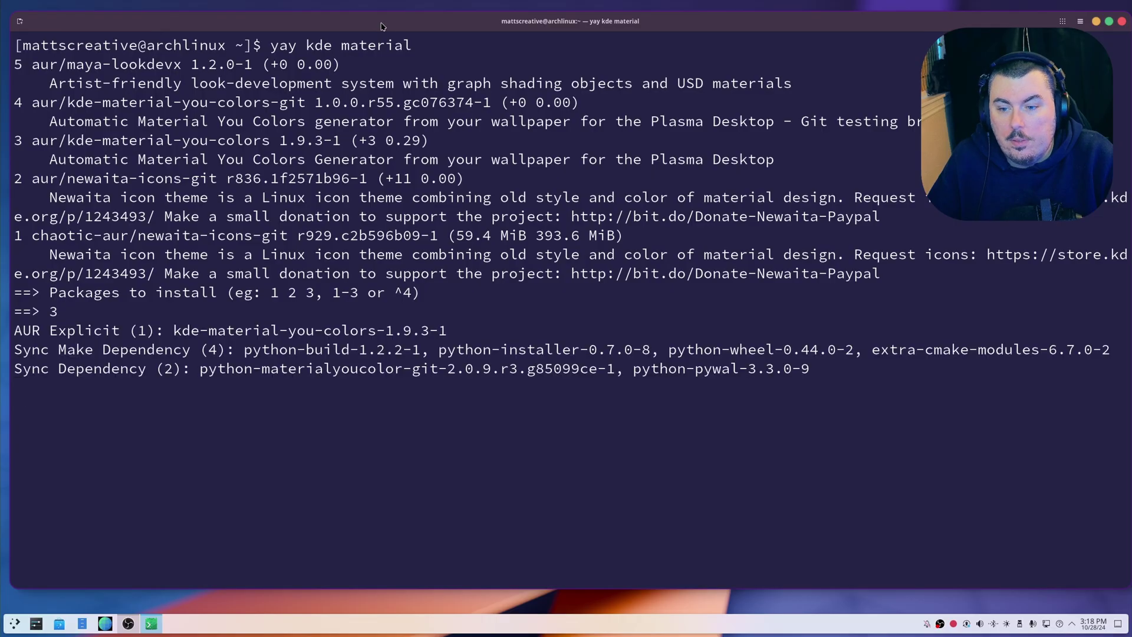
key(Return)
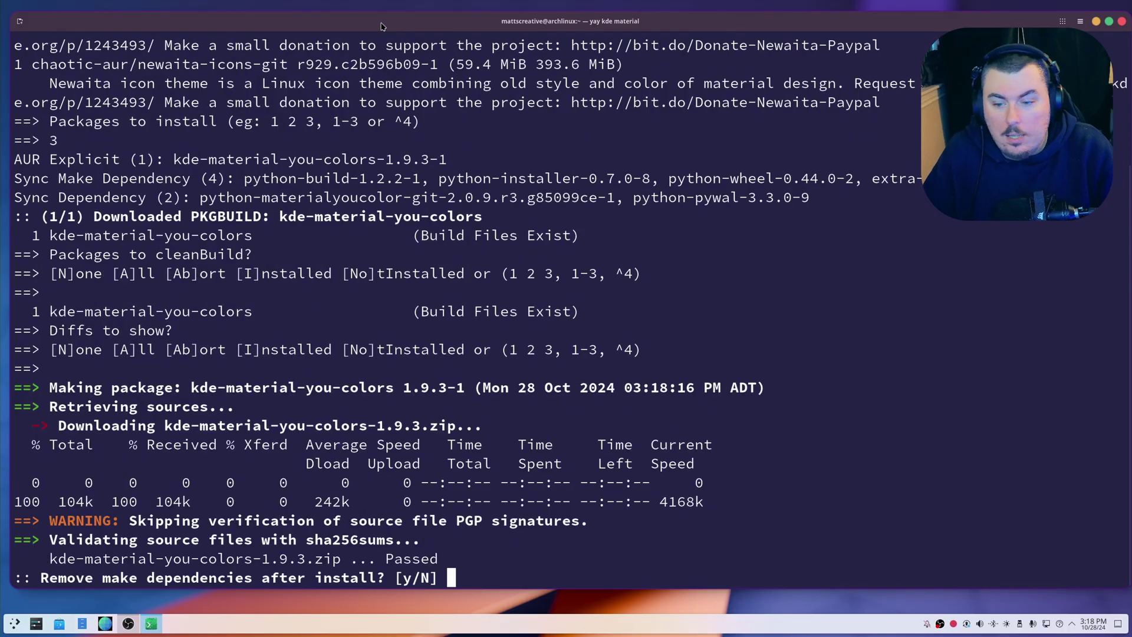
Step: Install kde-material-you-colors, keeping its make dependencies and authorising with the sudo password, and close the terminal
text(n)
key(Return)
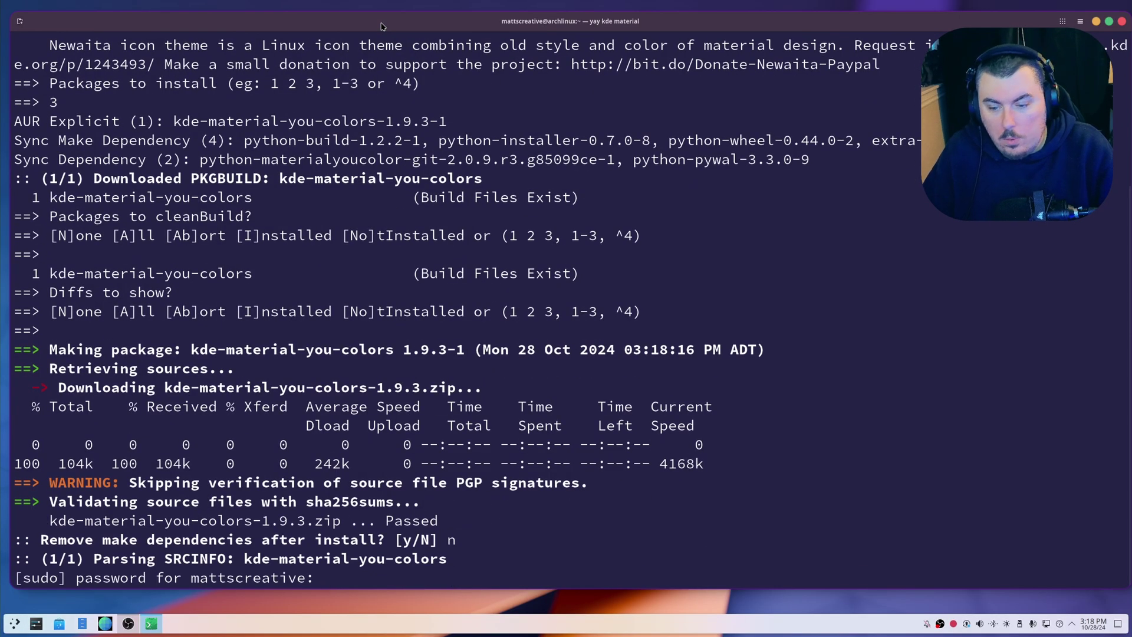
key(Return)
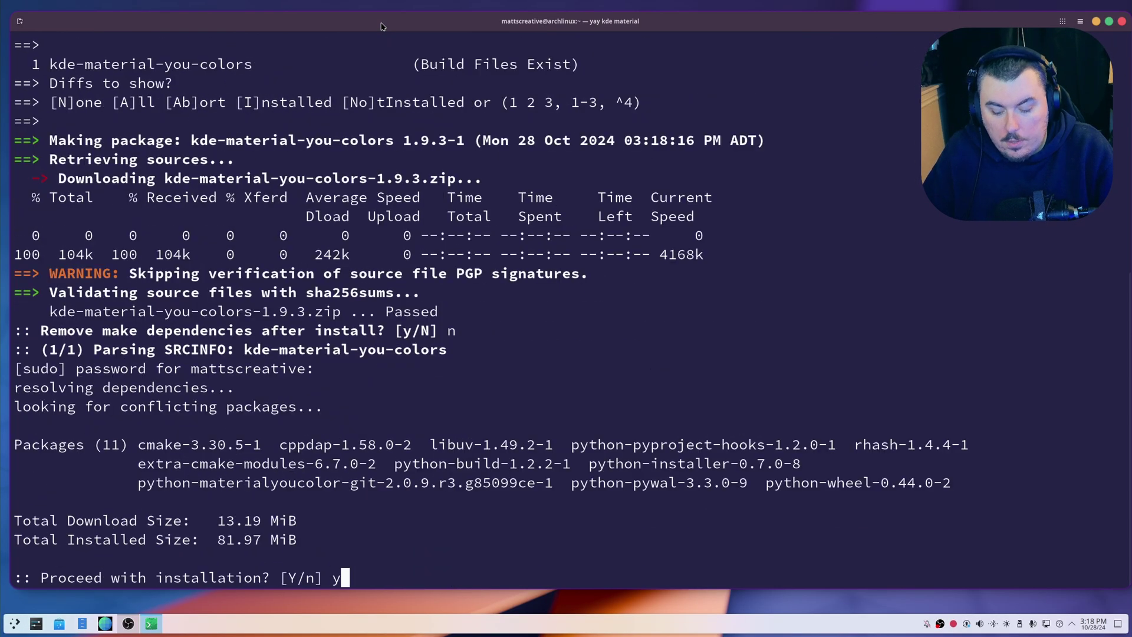
text(y)
key(Return)
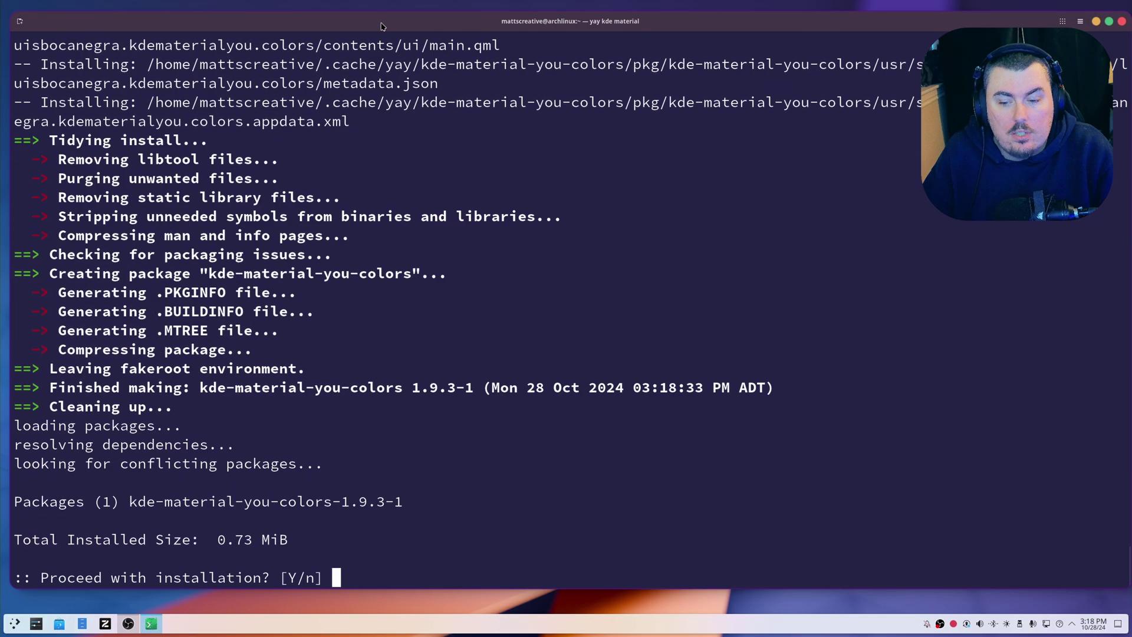
text(y)
key(Return)
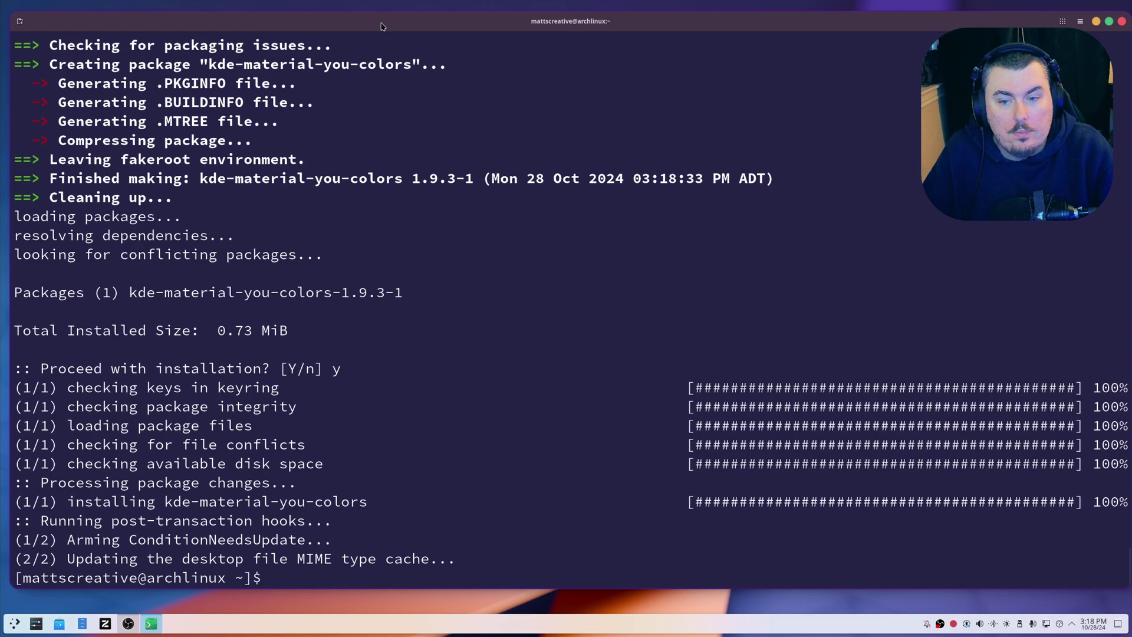
click(1122, 22)
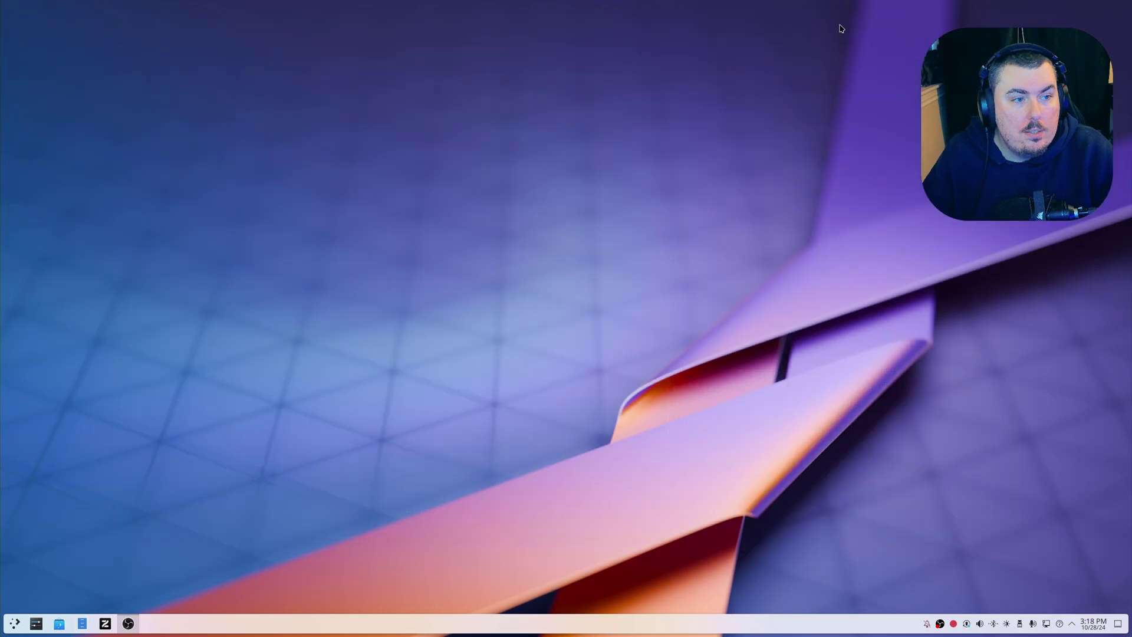
Step: Enter the desktop's edit mode and open the settings of the taskbar panel
right_click(566, 127)
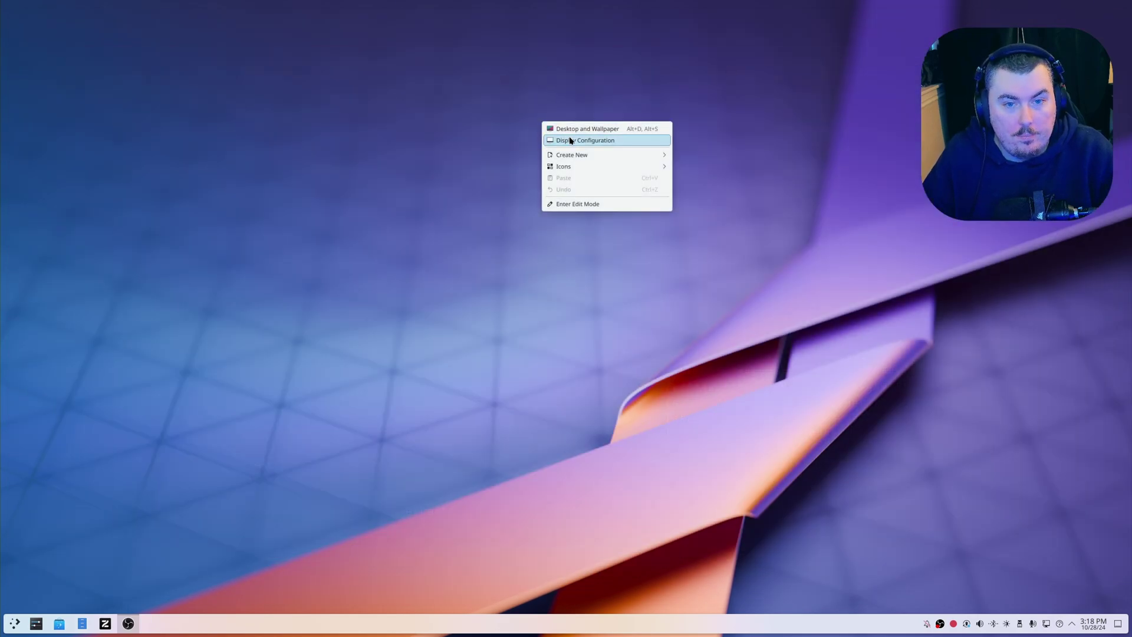
click(592, 204)
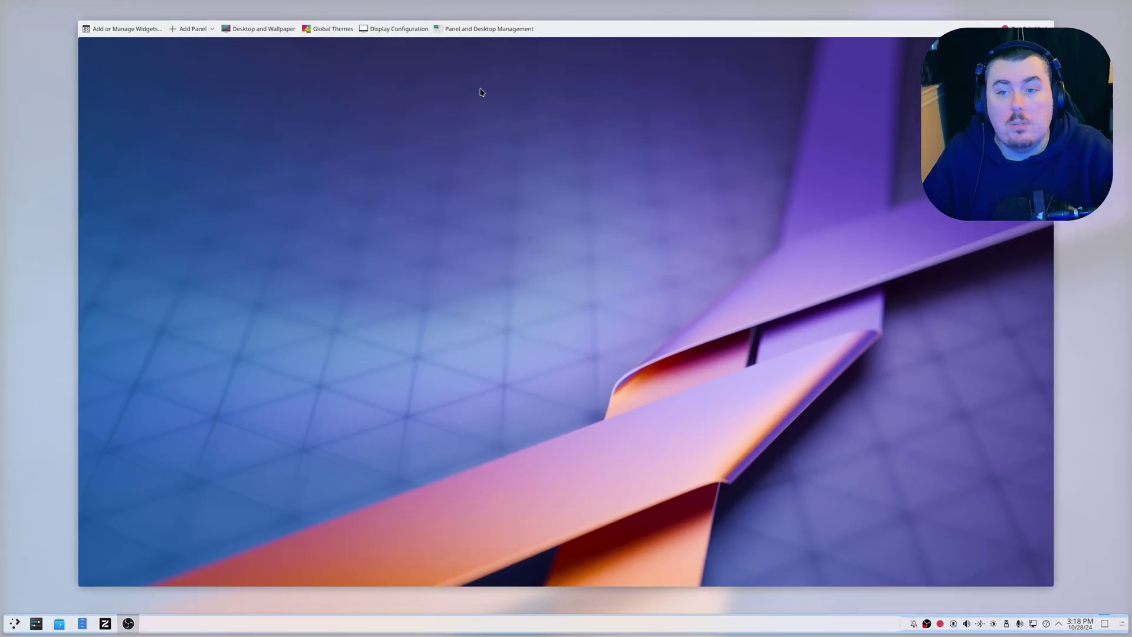
click(490, 622)
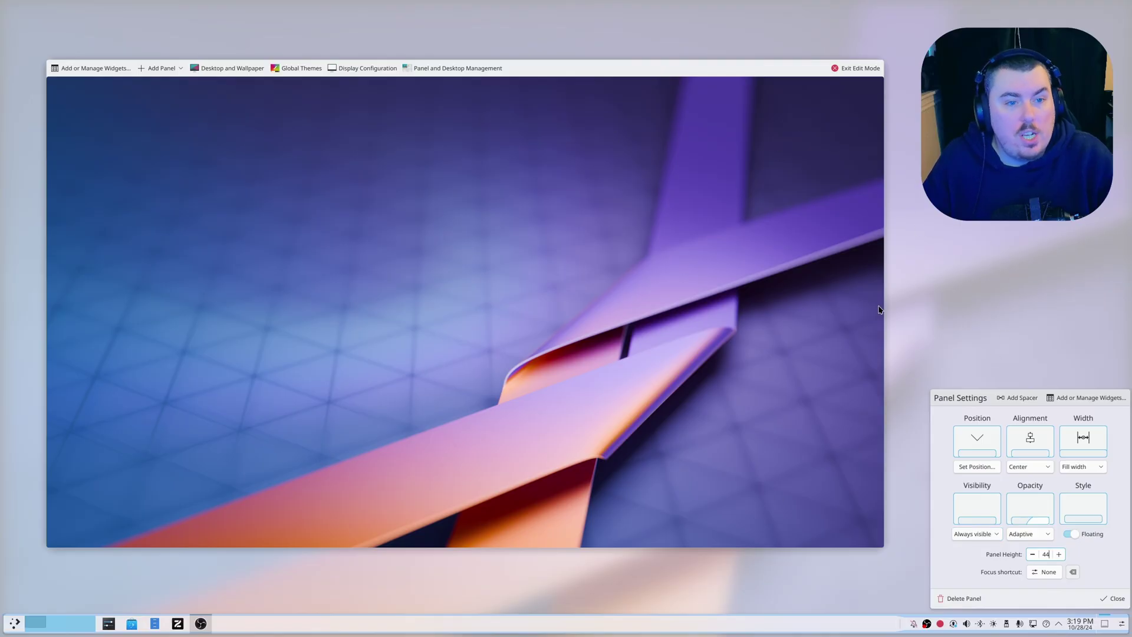
Step: Look through the available widgets list and open the Get New Widgets window for downloadable Plasma widgets
click(128, 69)
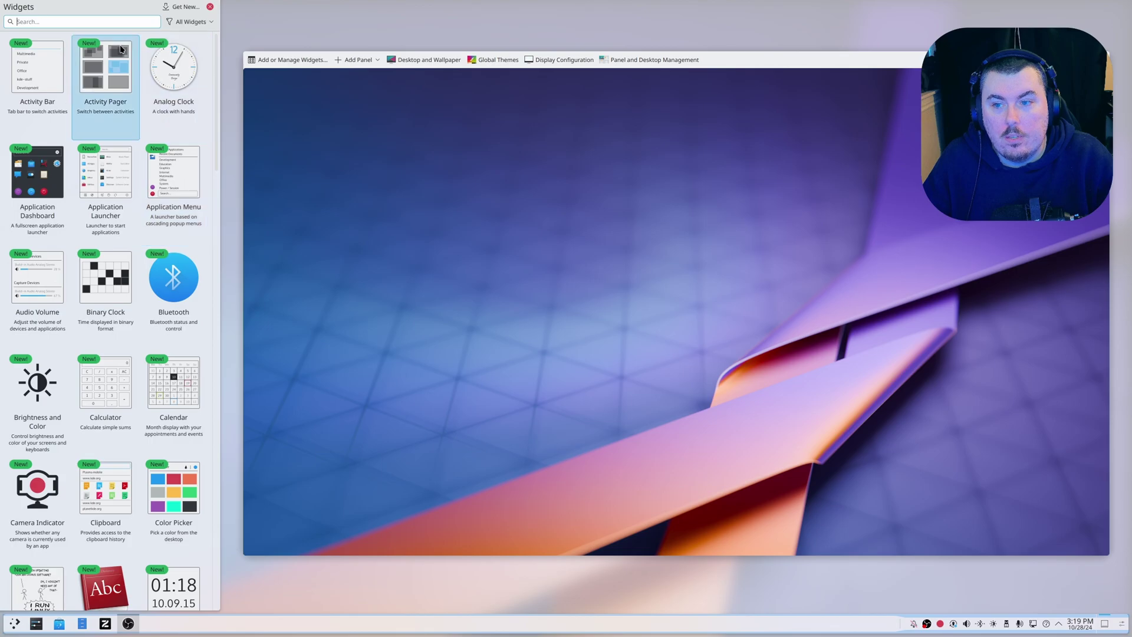
scroll(165, 337, down, 10)
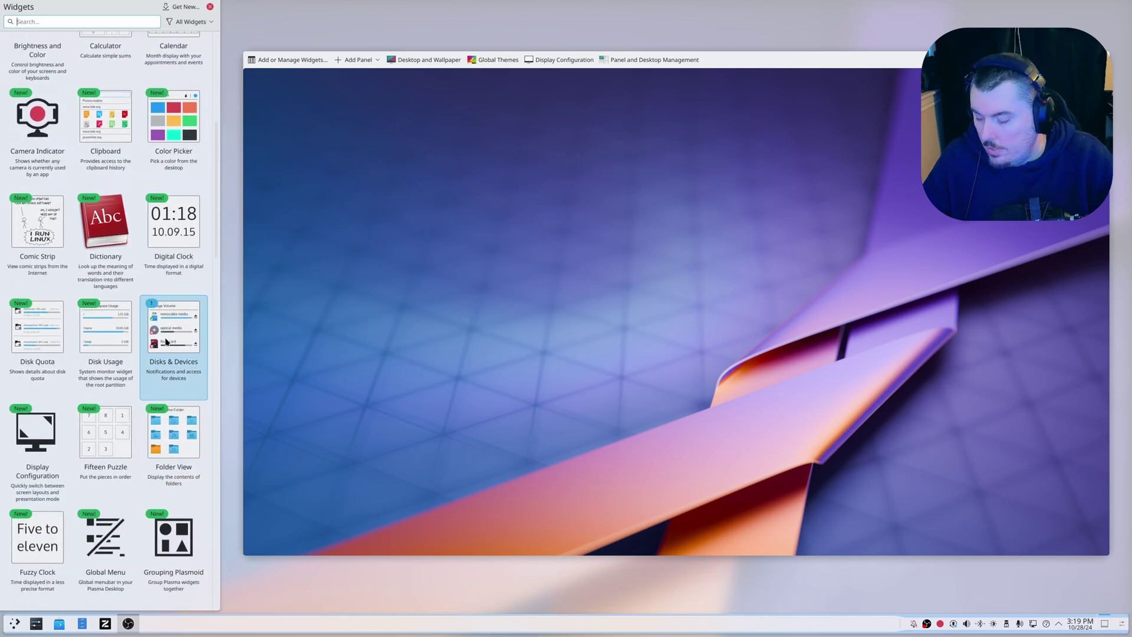
scroll(166, 341, down, 5)
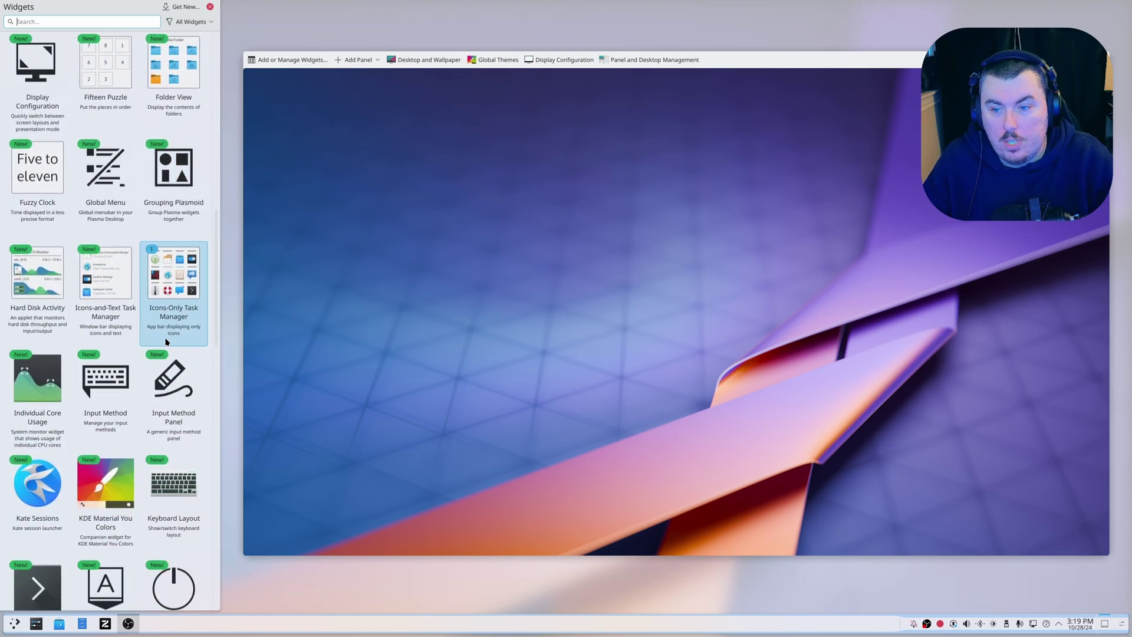
scroll(167, 341, down, 5)
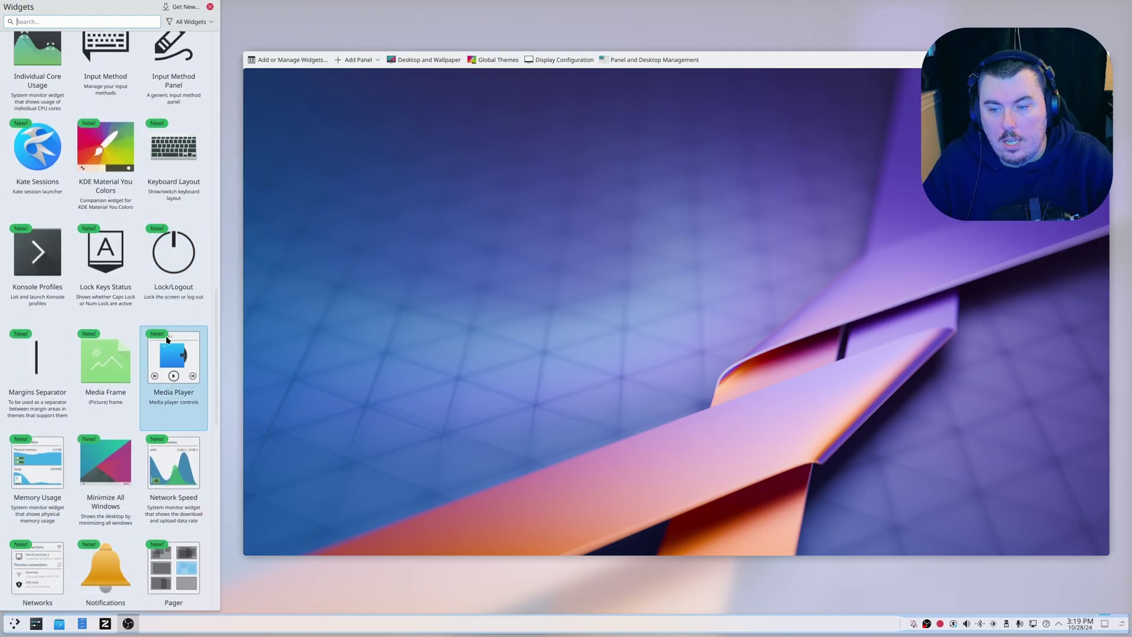
scroll(166, 339, down, 10)
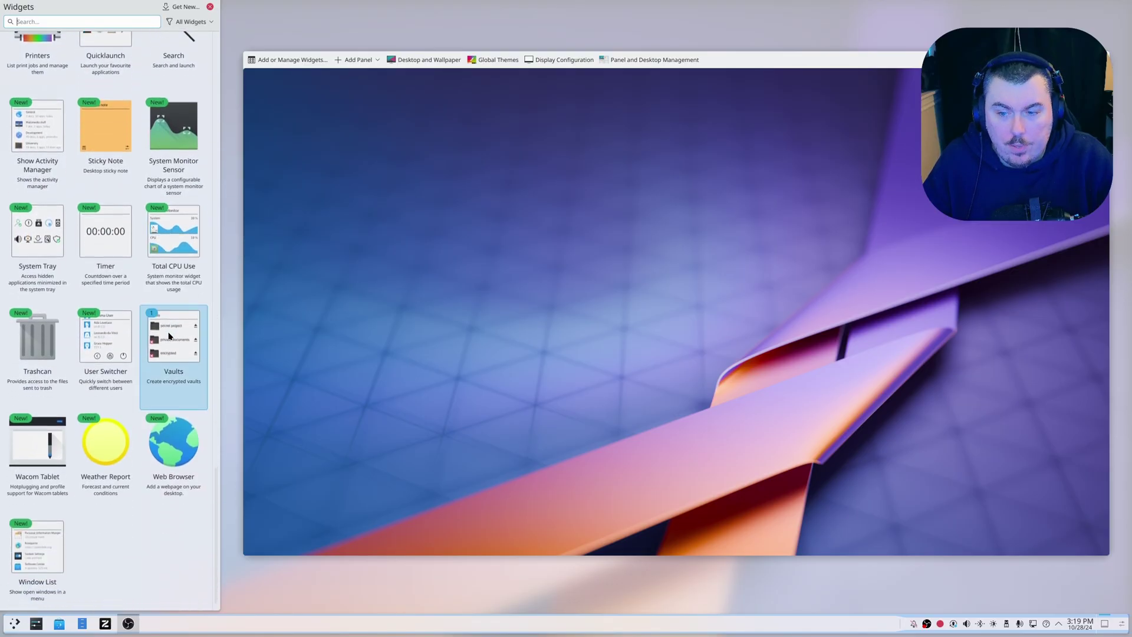
scroll(171, 147, up, 2)
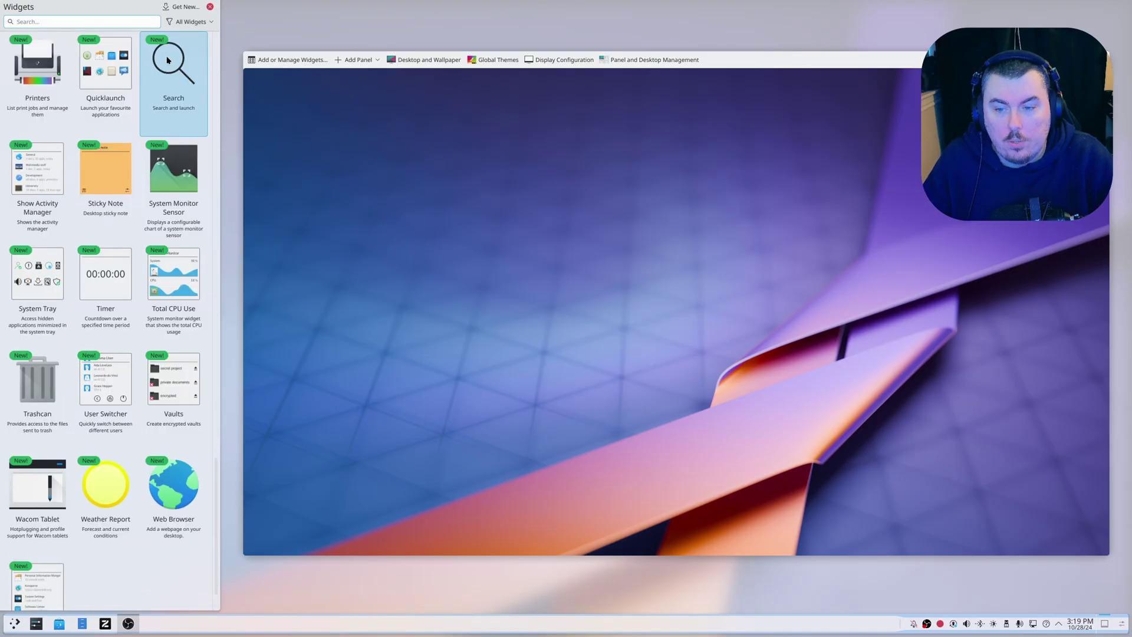
click(172, 12)
click(201, 19)
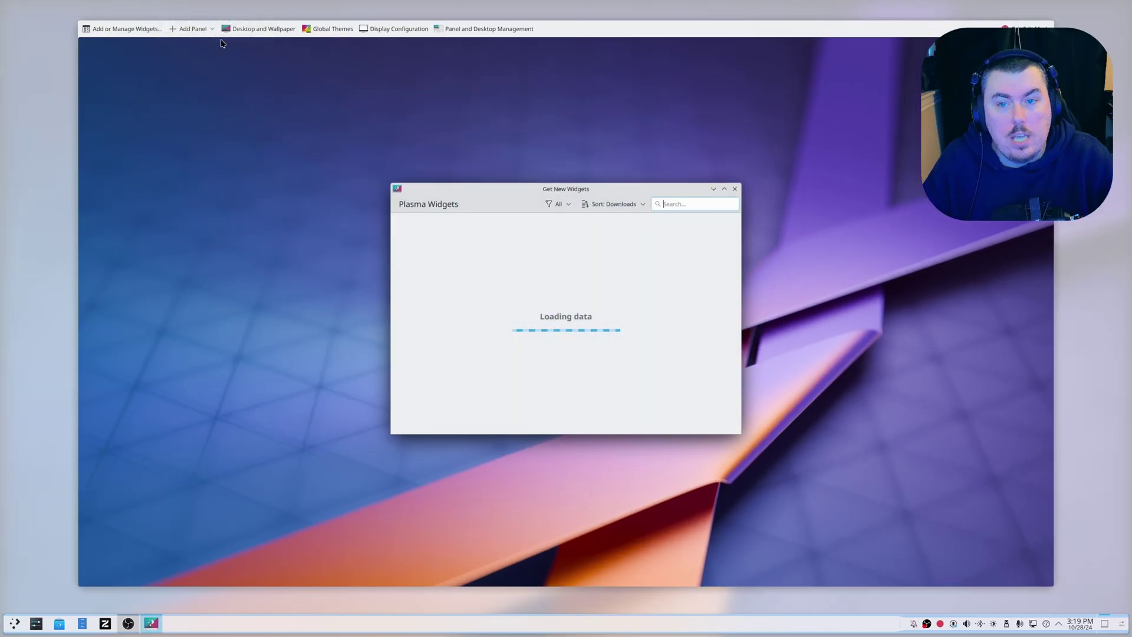
Step: Search the downloadable widgets for "color" and install the plasmoid-kde-material-you-v0.4.3 option of KDE Material You Colors
click(677, 206)
text(color)
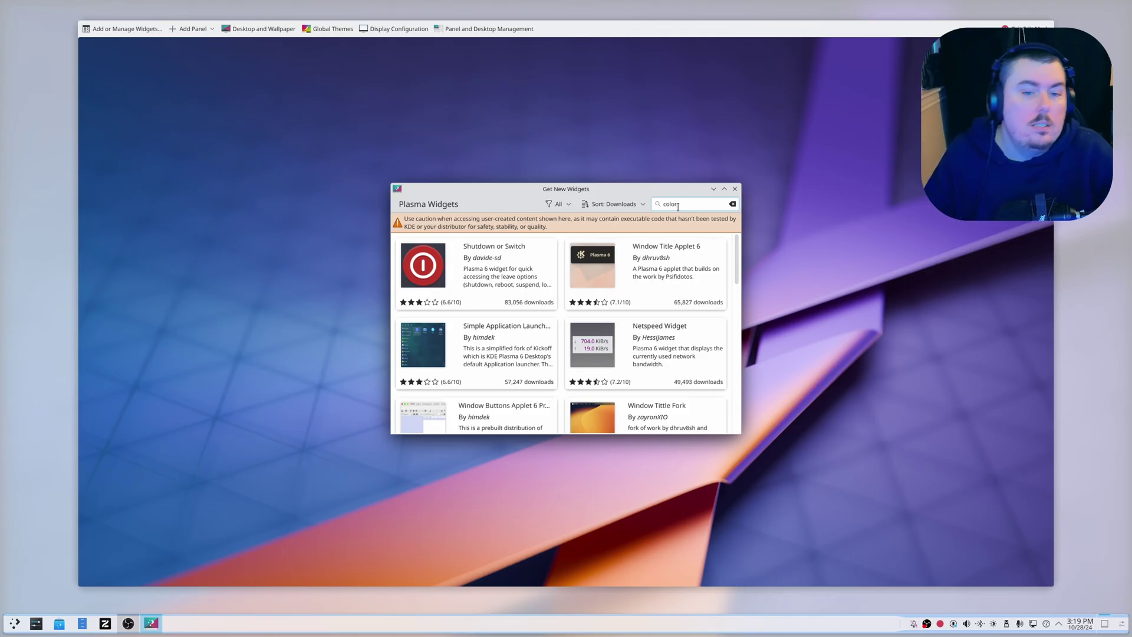
scroll(670, 295, down, 2)
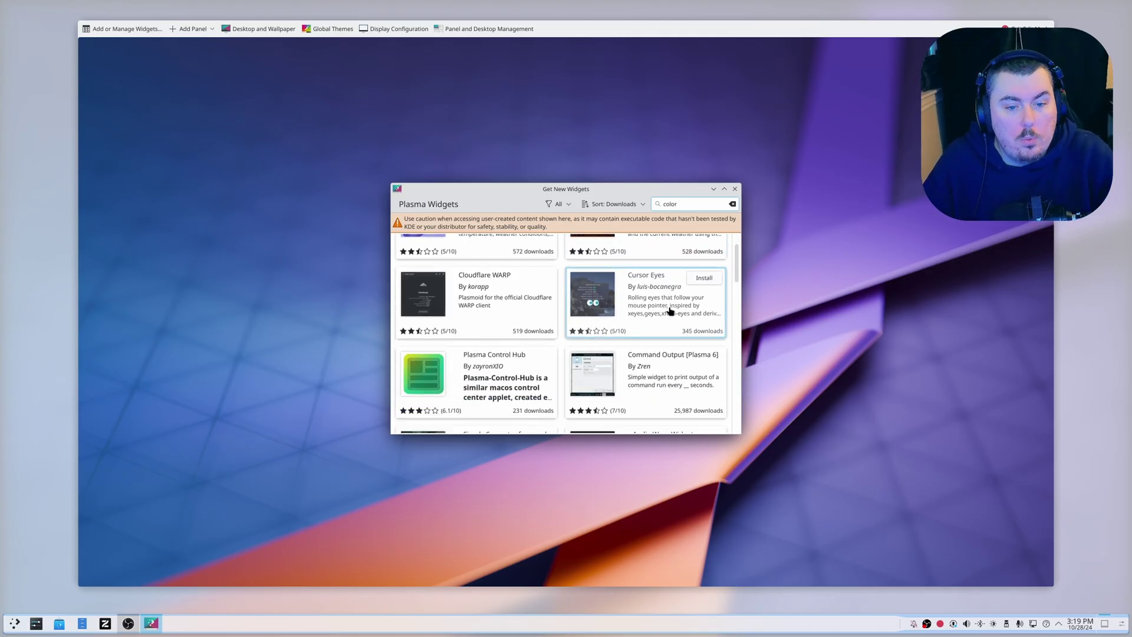
scroll(672, 311, down, 3)
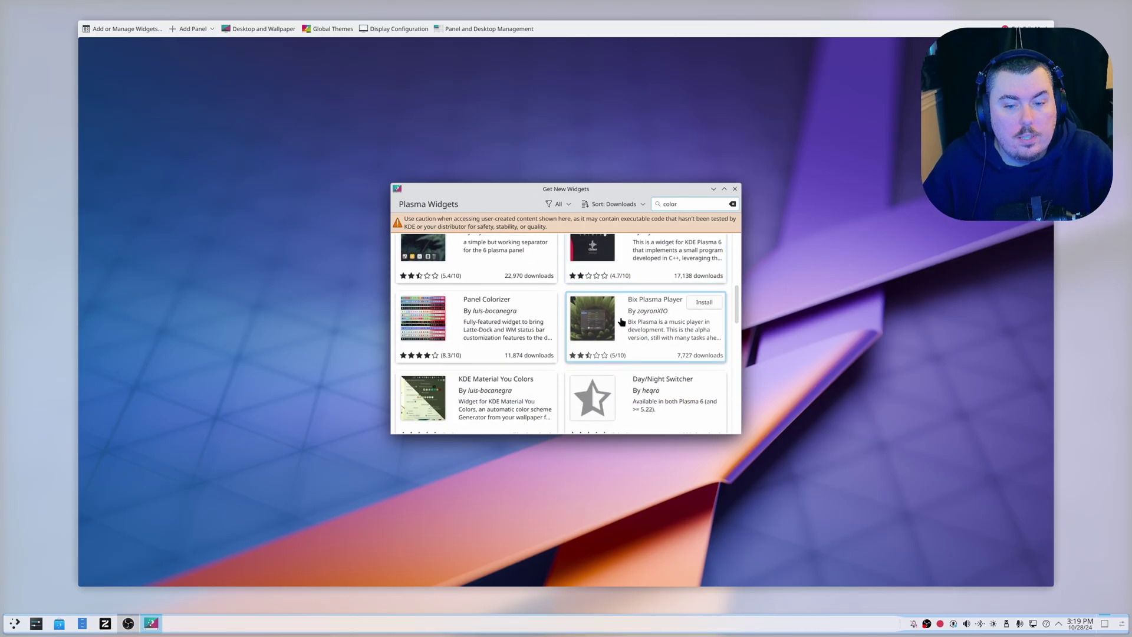
click(534, 382)
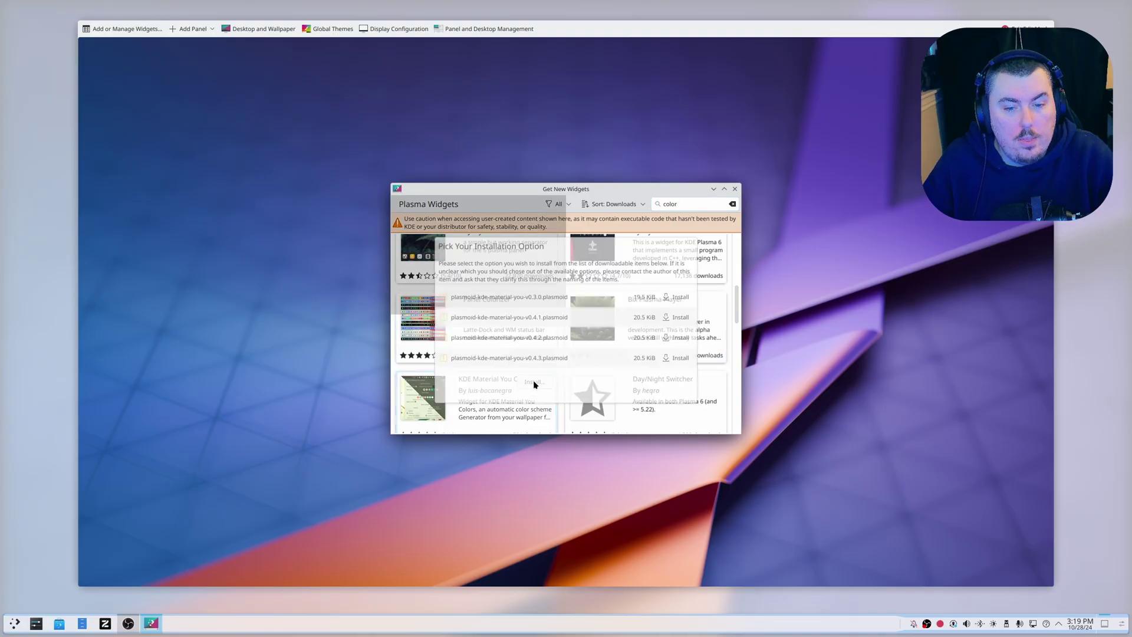
click(679, 352)
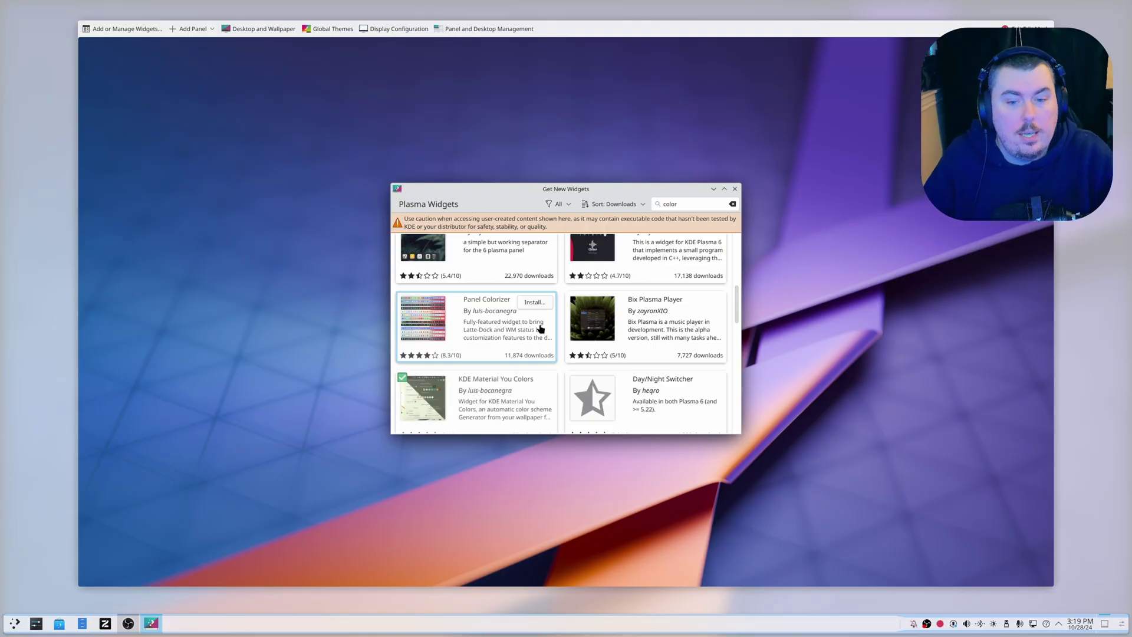
Step: Install the plasmoid-panel-colorizer-v1.0.1 option of Panel Colorizer and close the widget download window
click(534, 303)
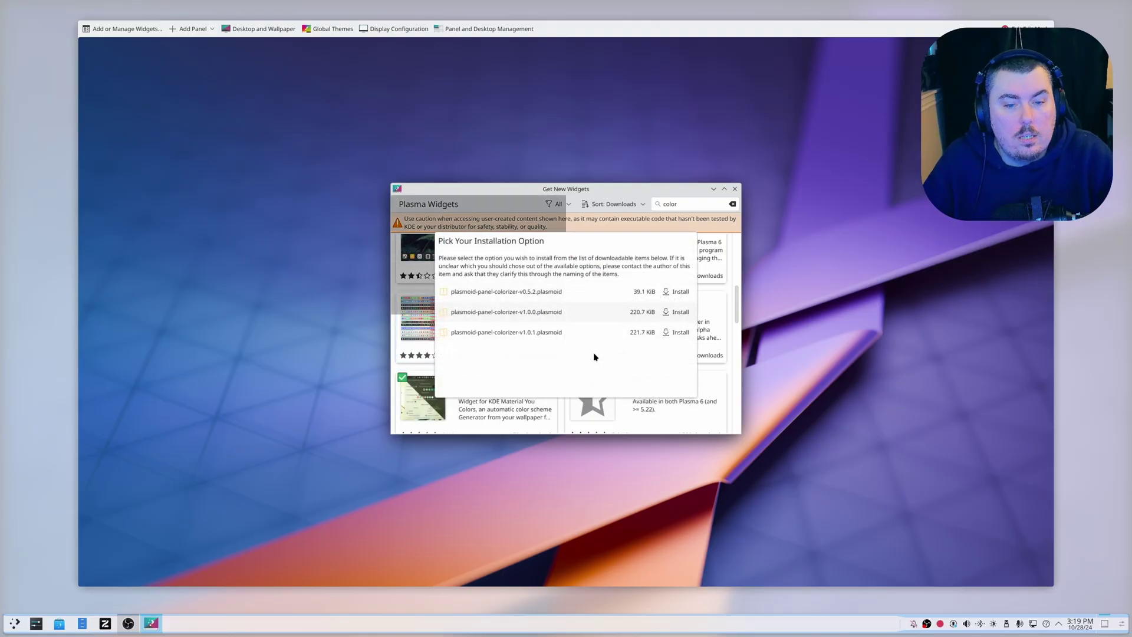
click(676, 333)
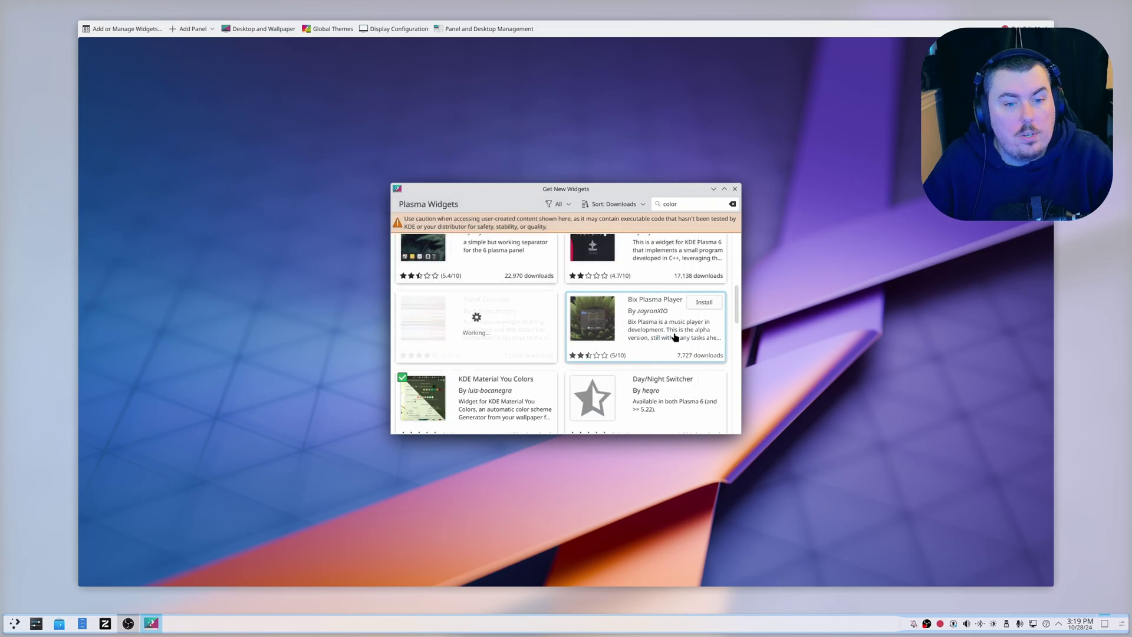
click(735, 190)
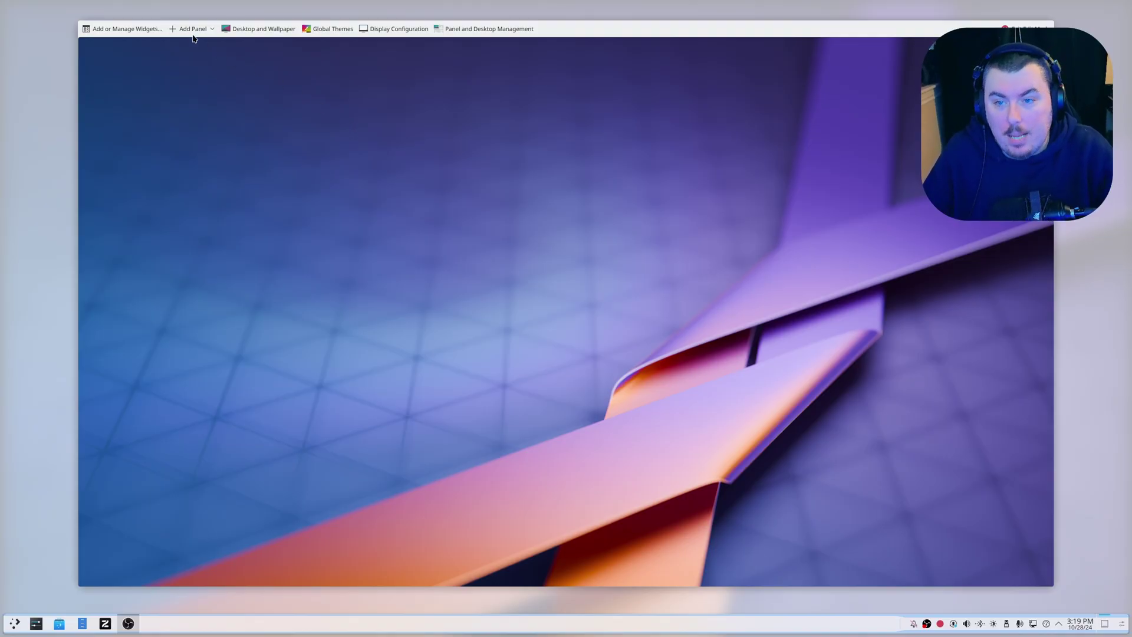
Step: Reopen the desktop's widget list, filter it to recently installed widgets, and look through it for the new additions
click(127, 29)
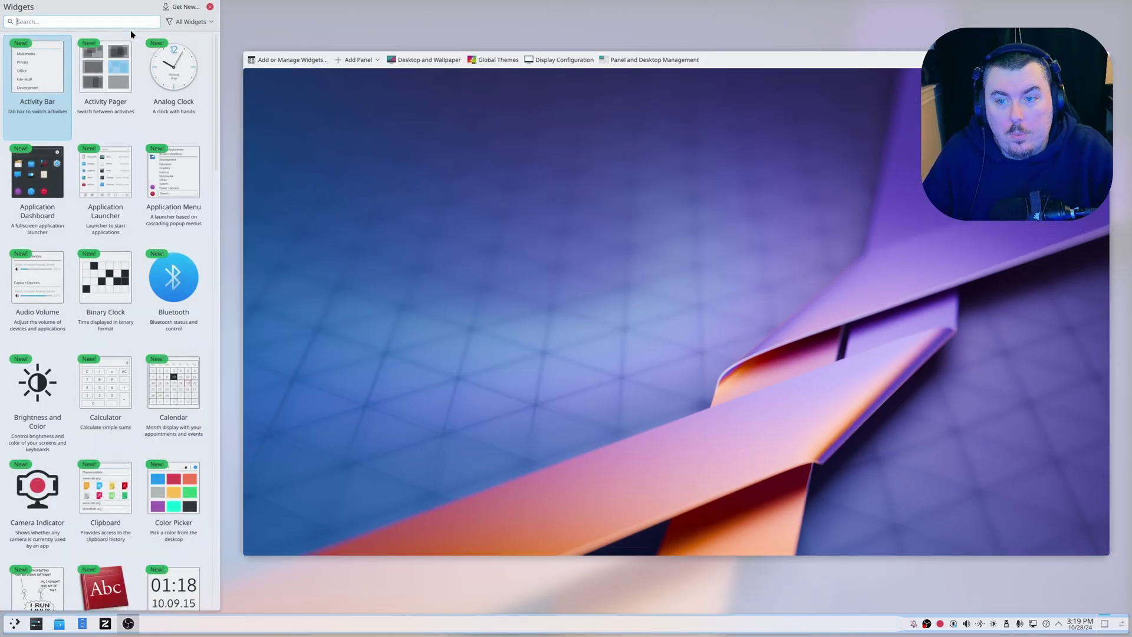
click(191, 24)
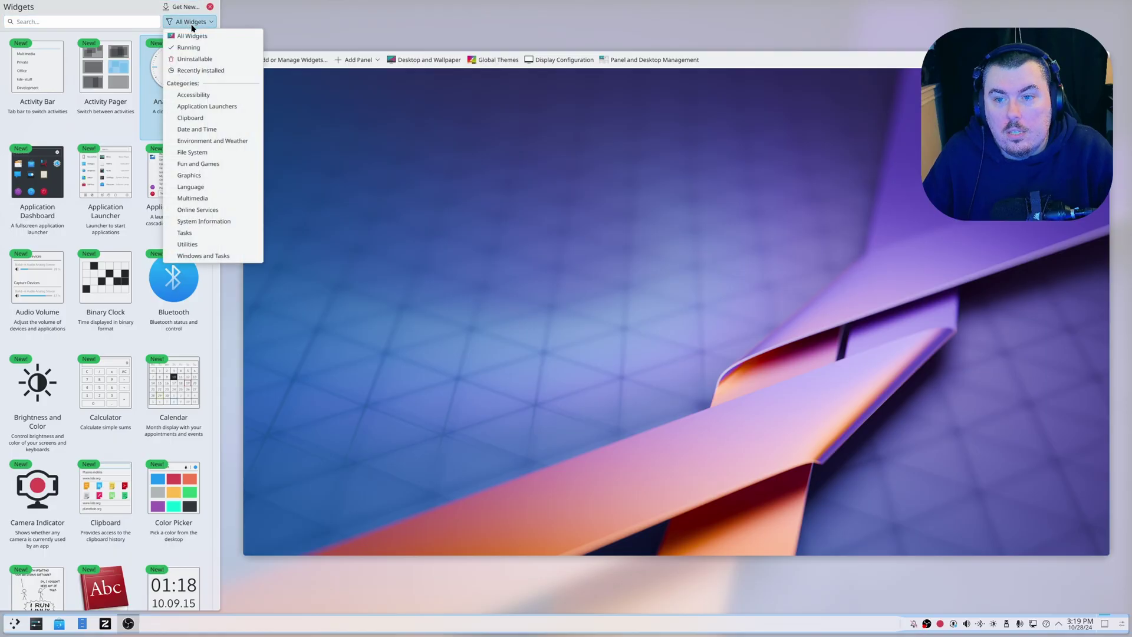
click(209, 70)
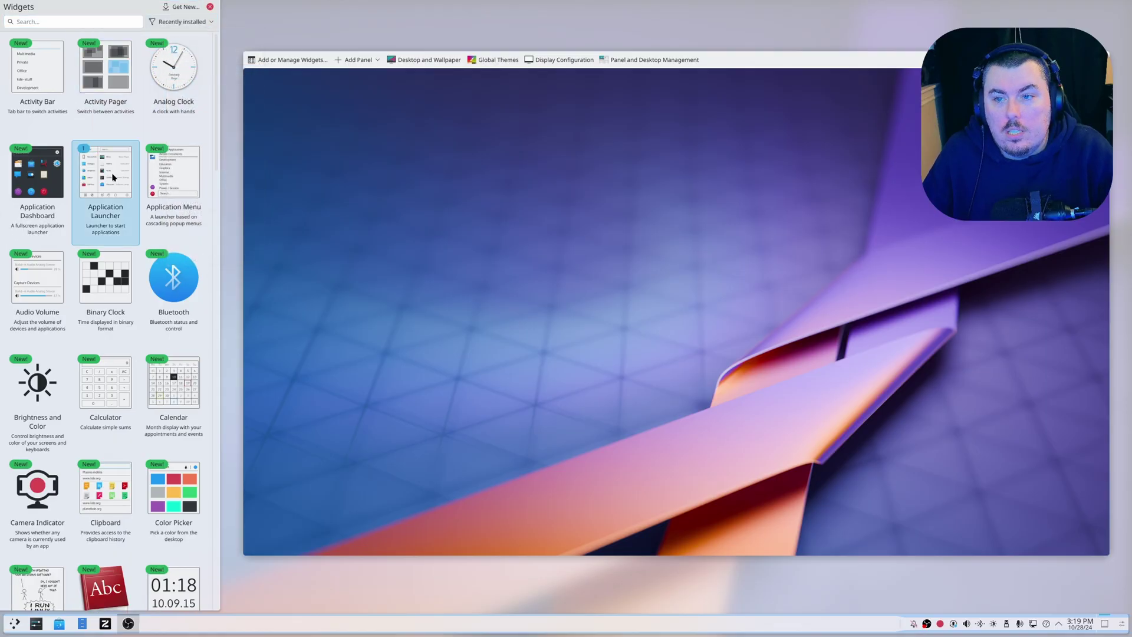
scroll(117, 176, down, 15)
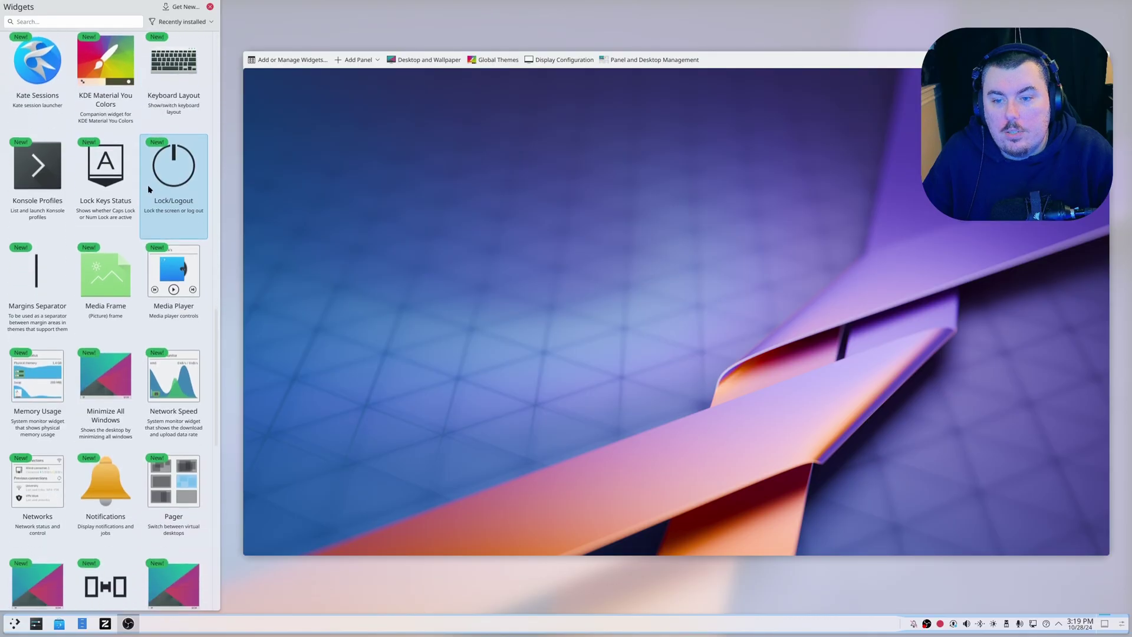
scroll(165, 203, down, 4)
scroll(165, 203, up, 1)
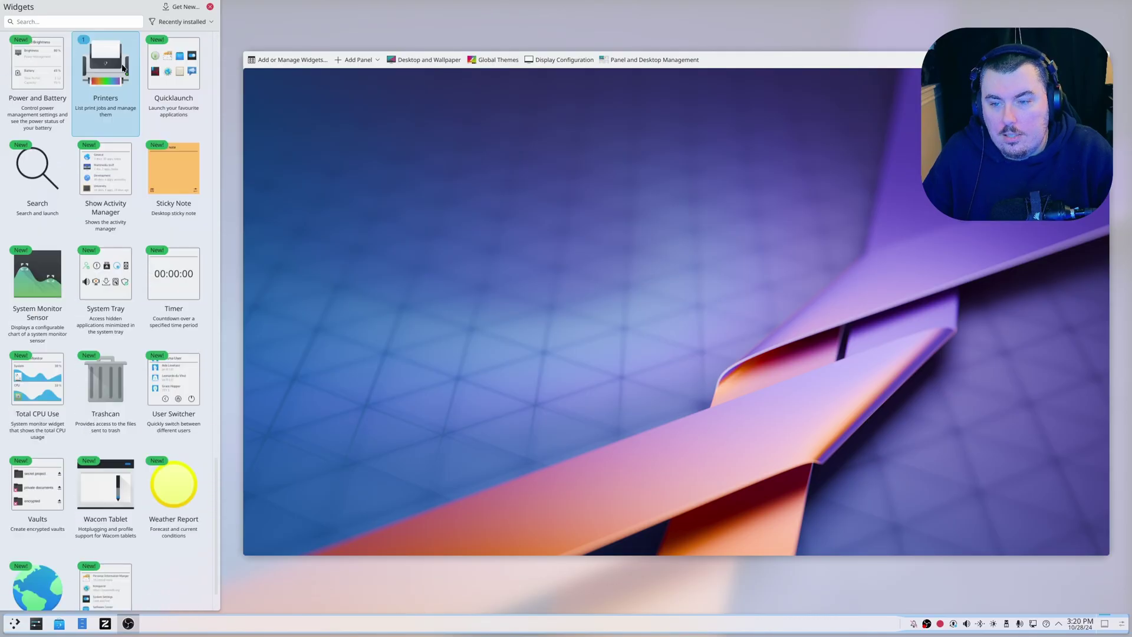
scroll(119, 105, up, 12)
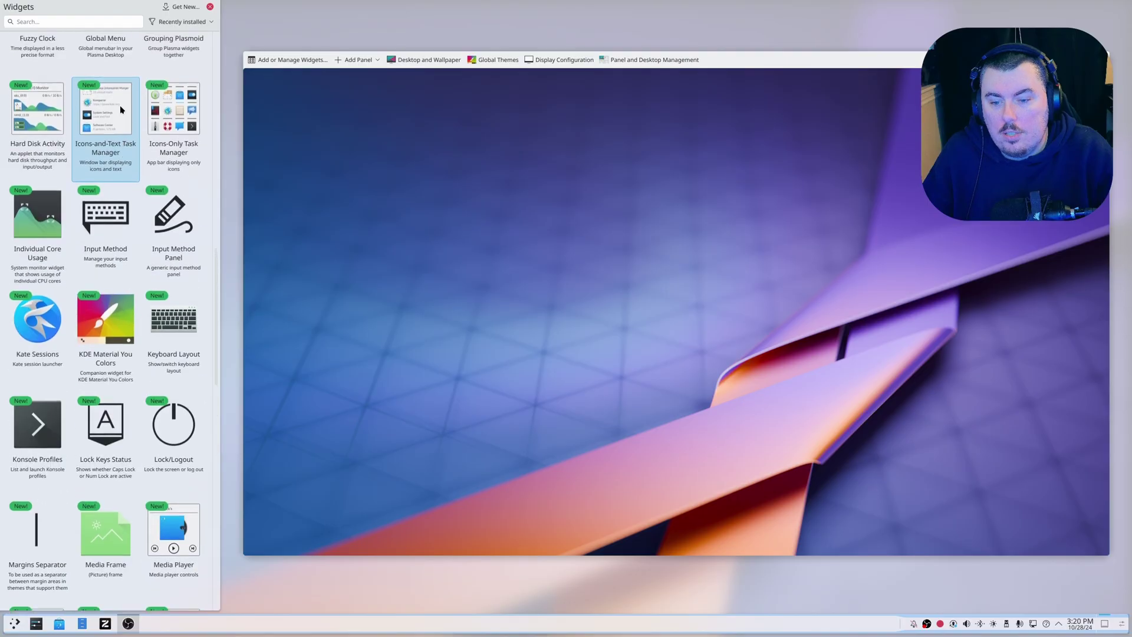
scroll(119, 105, up, 8)
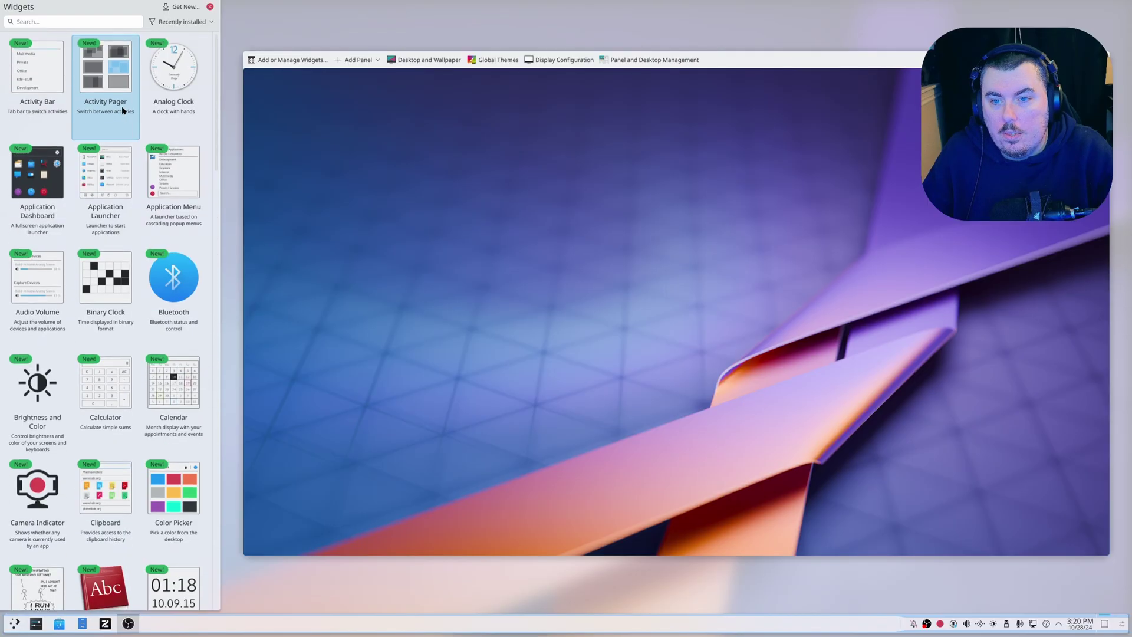
Step: Search the widget list for "mat" and add the KDE Material You Colors widget to the taskbar panel beside the system tray
click(80, 20)
text(mat)
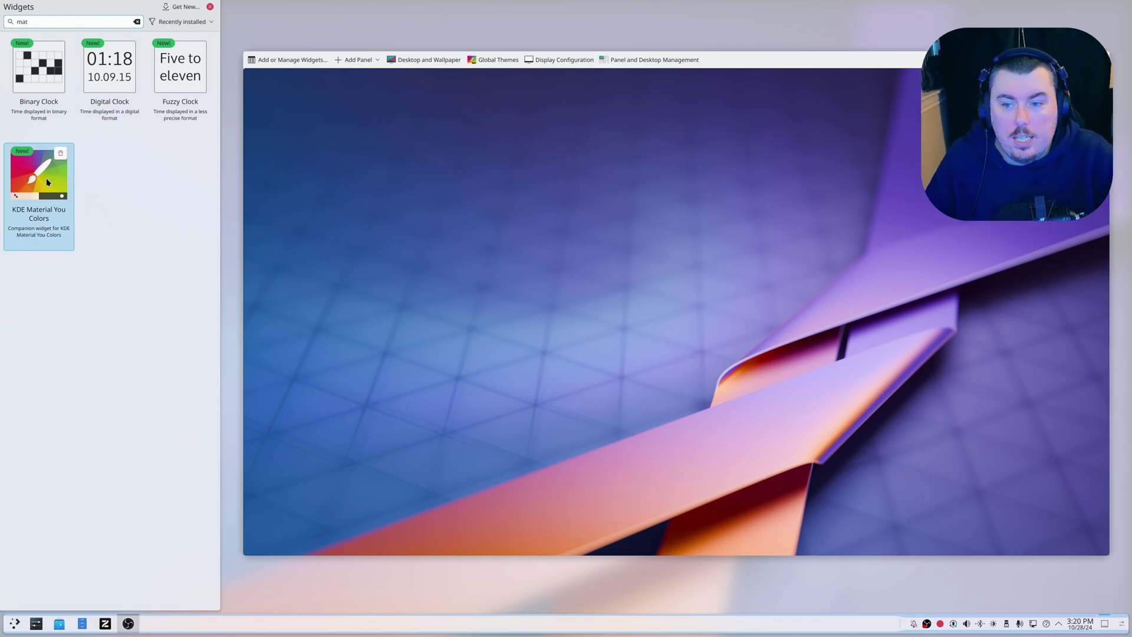
drag(49, 182, 899, 624)
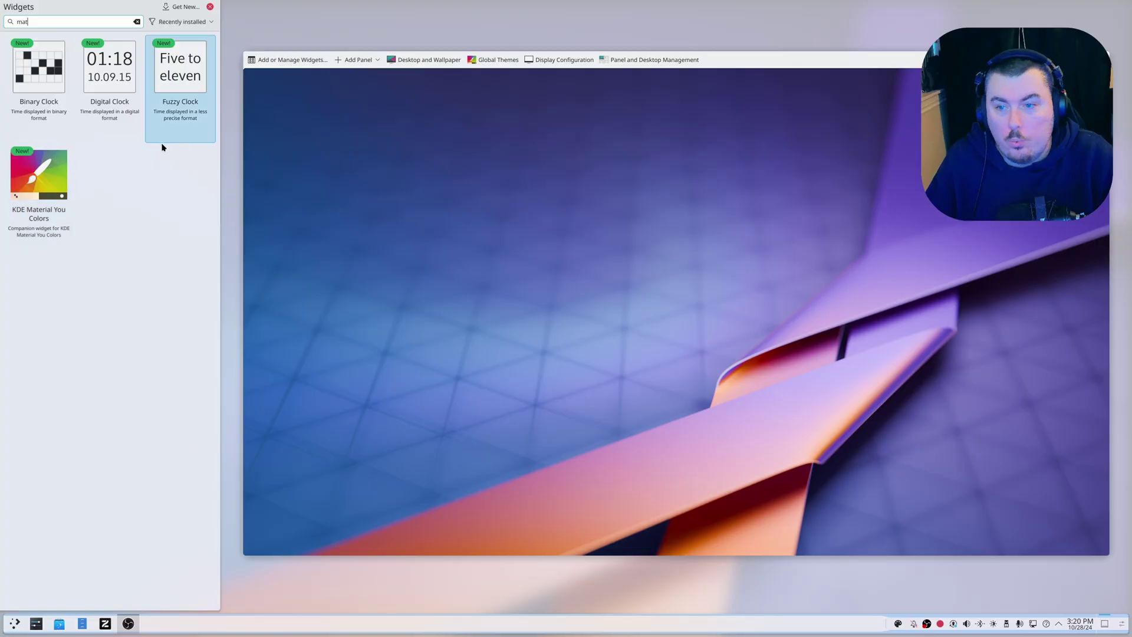
Step: Search the widget list for "color", add the Panel colorizer widget beside the KDE Material You Colors widget, and exit edit mode
click(137, 22)
text(color)
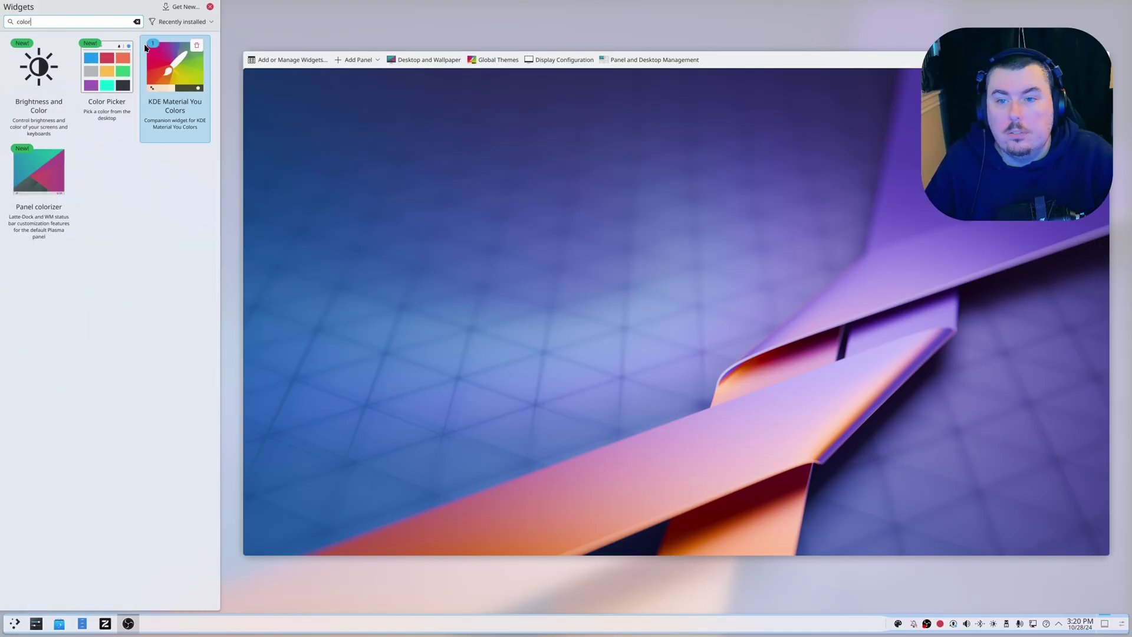
drag(40, 180, 885, 628)
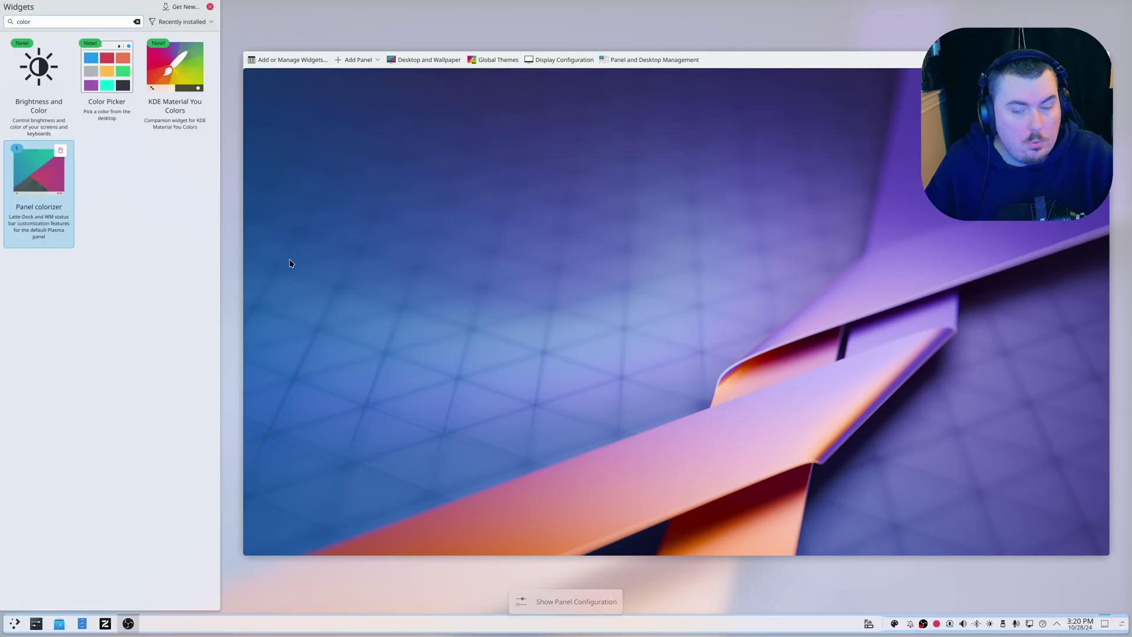
click(210, 6)
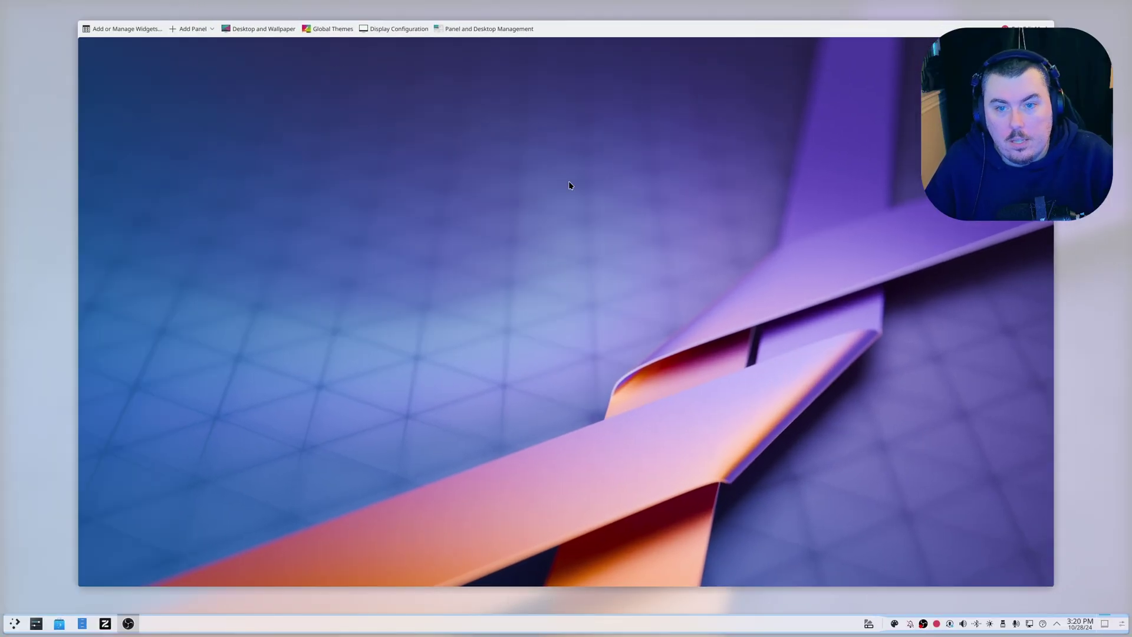
click(875, 169)
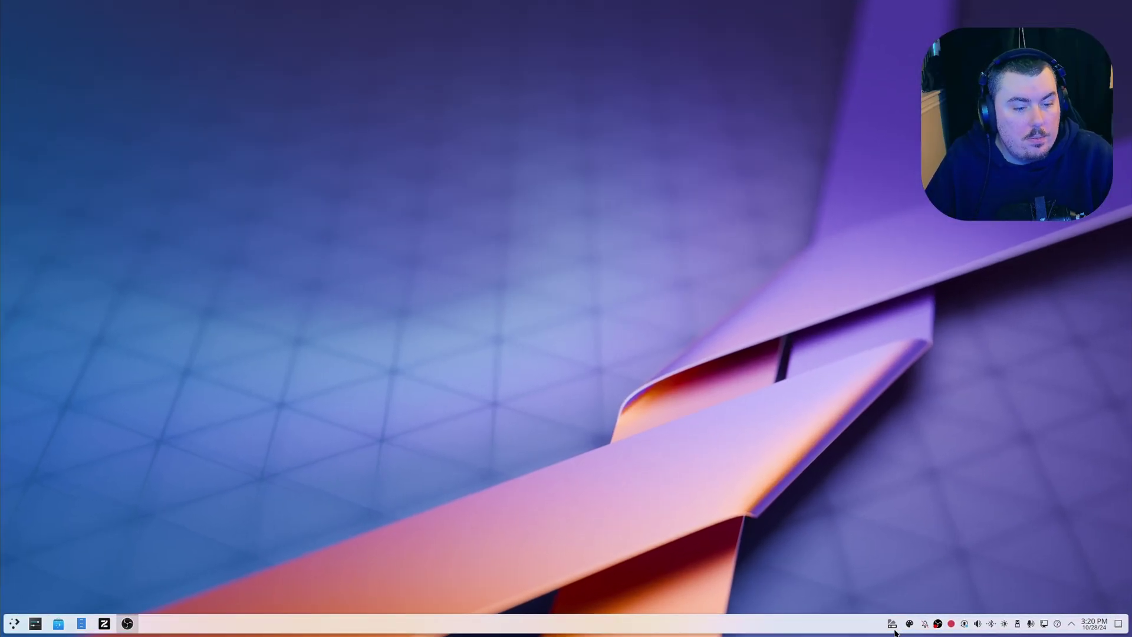
Step: Open the Panel colorizer widget's settings, enlarge the window to show more presets, and enable Panel Colorizer
right_click(892, 628)
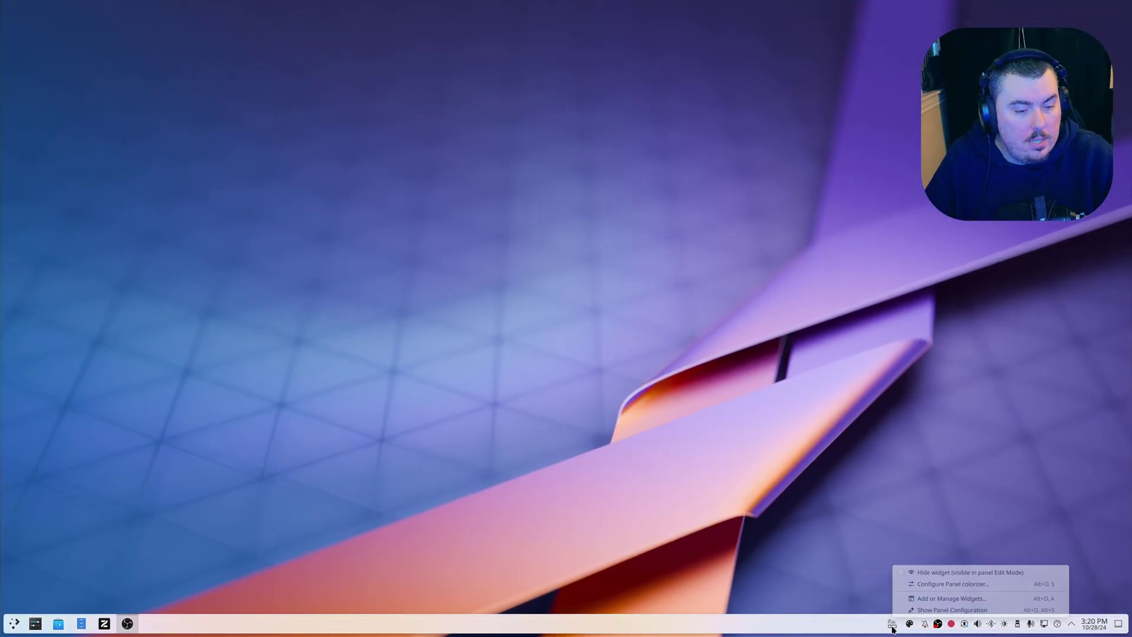
click(930, 584)
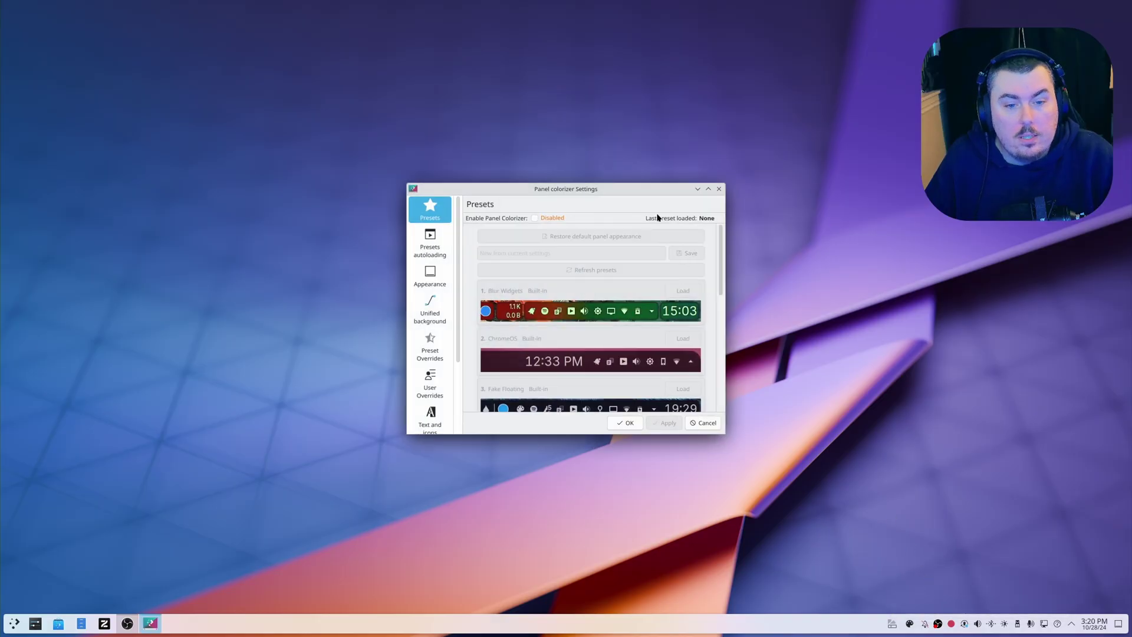
drag(610, 188, 578, 92)
drag(696, 339, 877, 543)
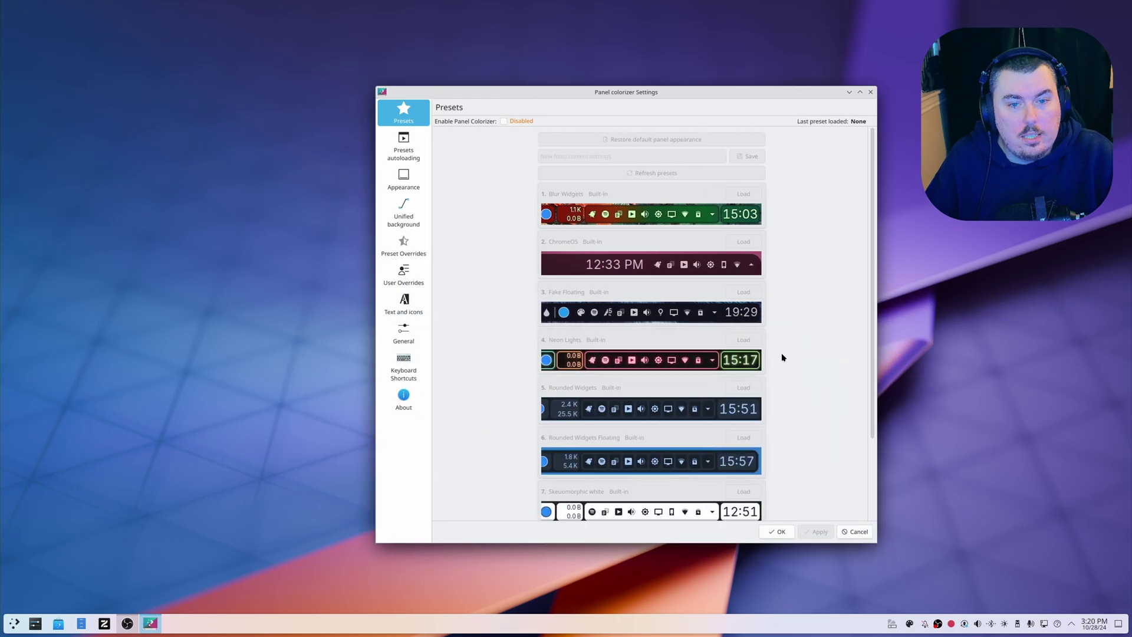
drag(546, 94, 492, 85)
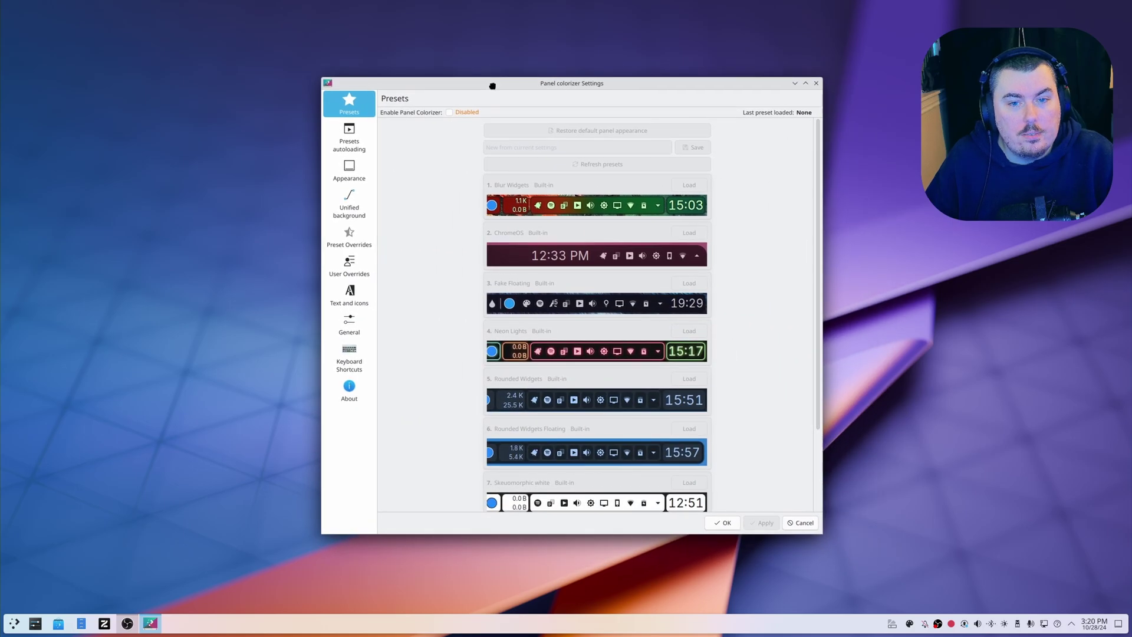
click(451, 112)
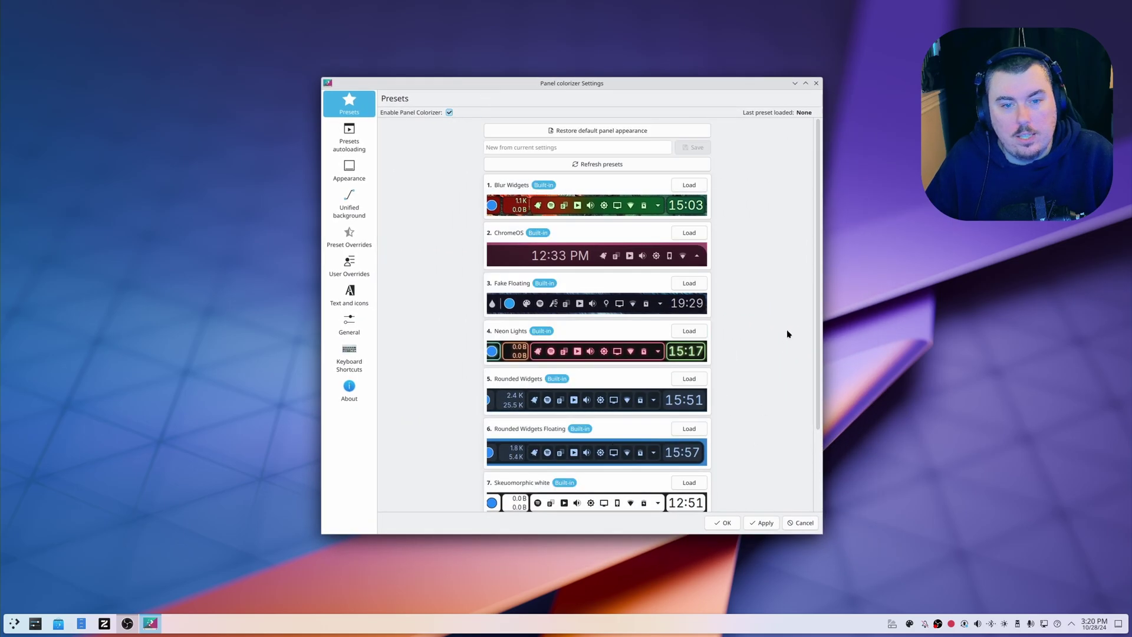
Step: Load the built-in Rounded Widgets Floating preset and apply it to the panel
scroll(661, 233, down, 3)
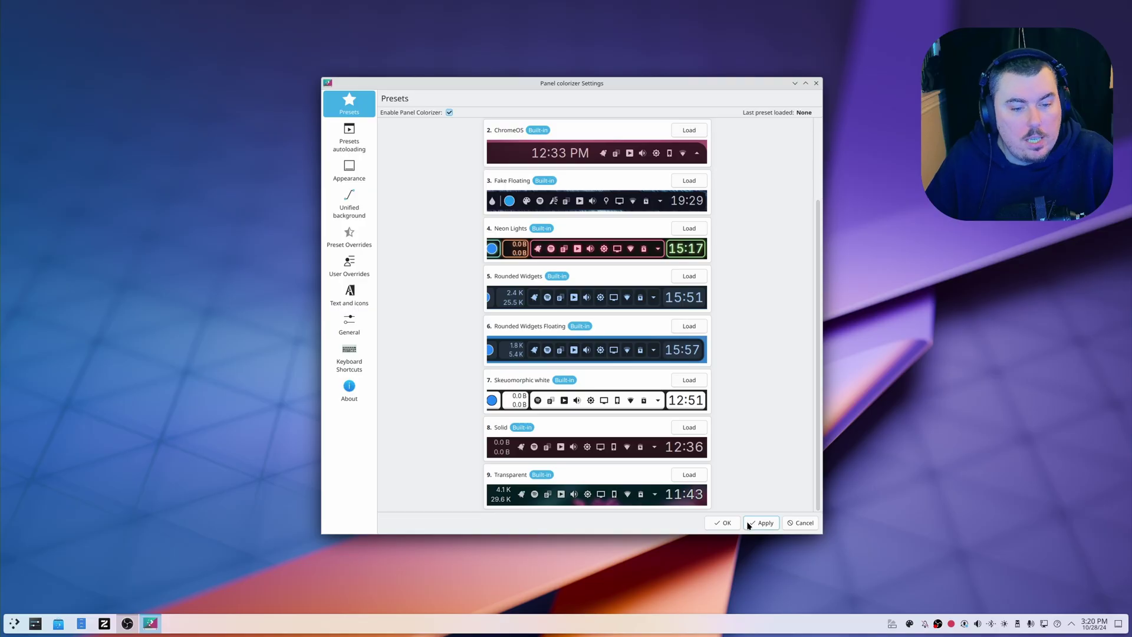
click(689, 474)
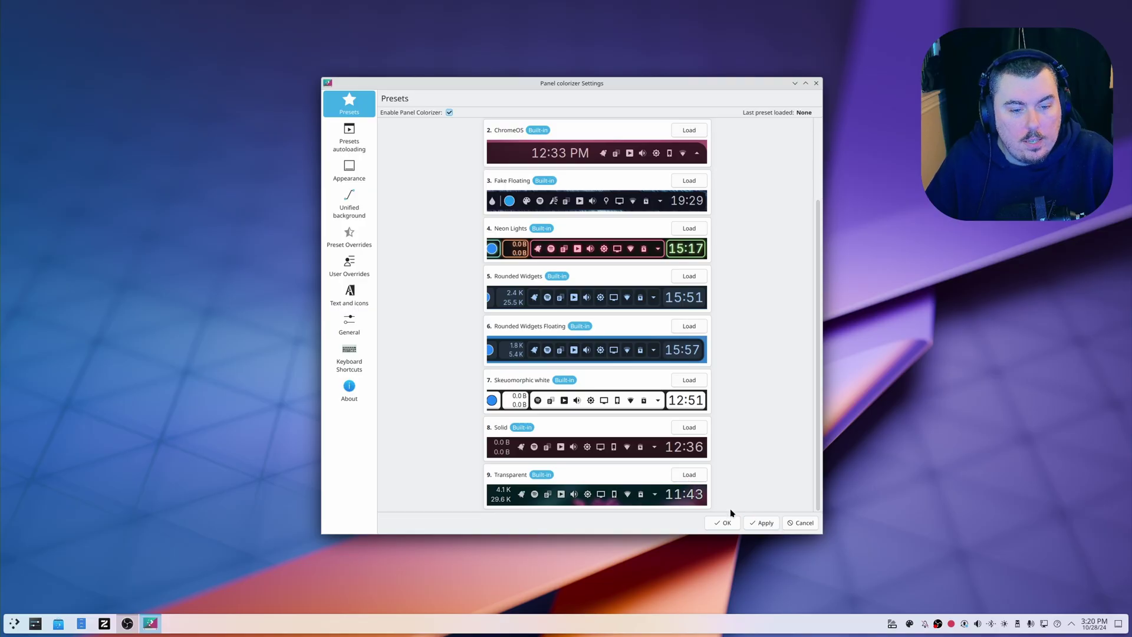
click(684, 330)
click(761, 523)
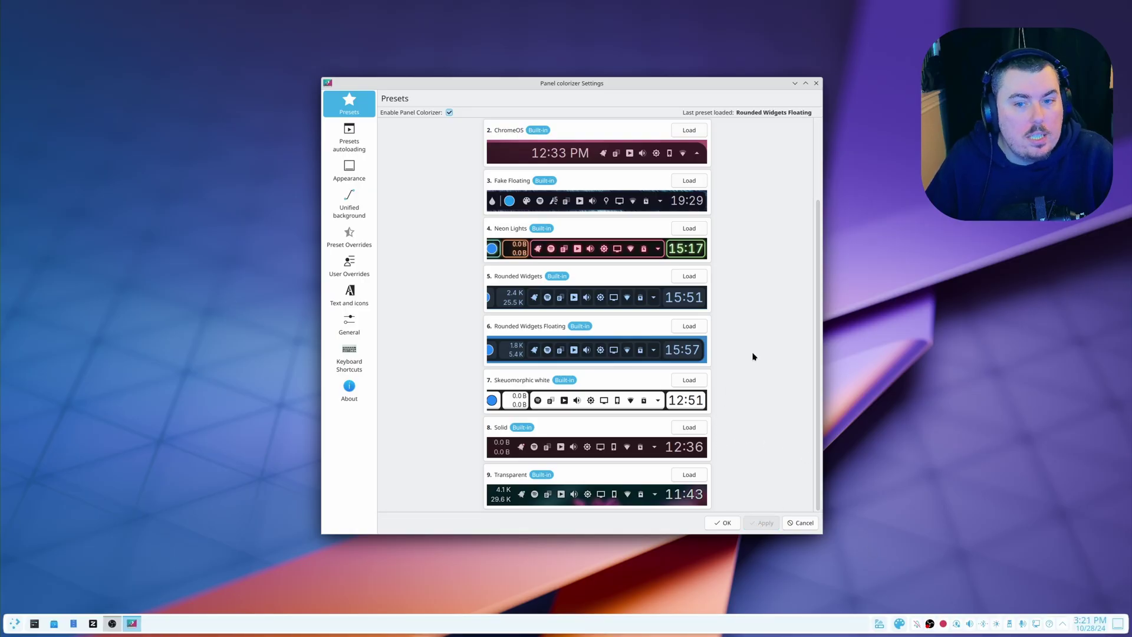
Step: Open System Settings, apply the Breeze Dark theme from the Quick Settings page, and close System Settings
right_click(907, 231)
click(941, 345)
click(34, 623)
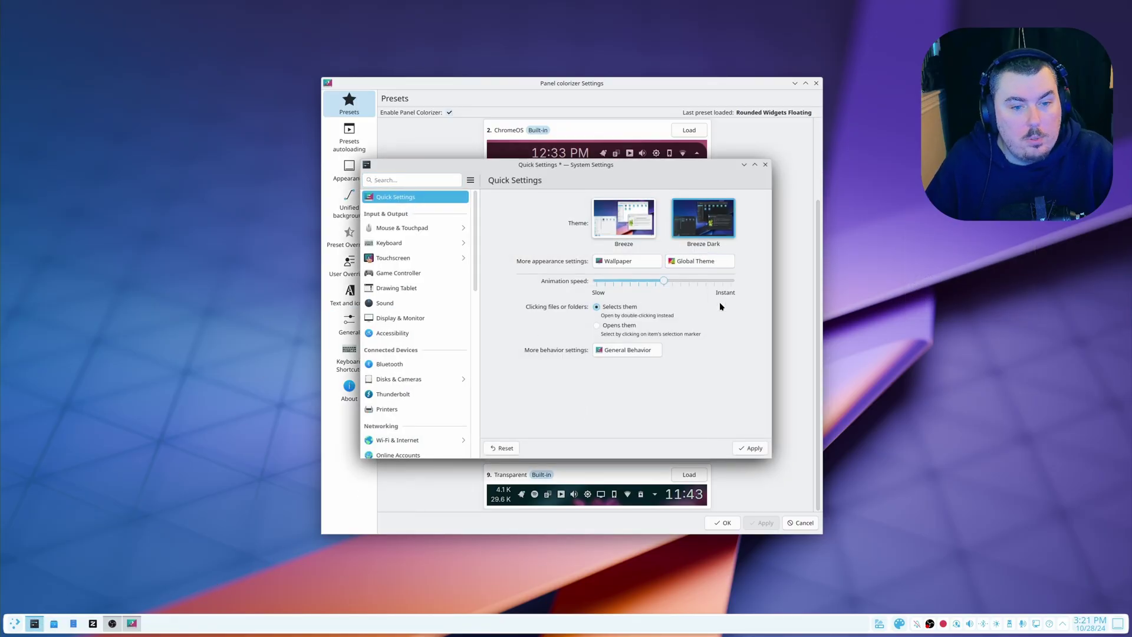
click(748, 450)
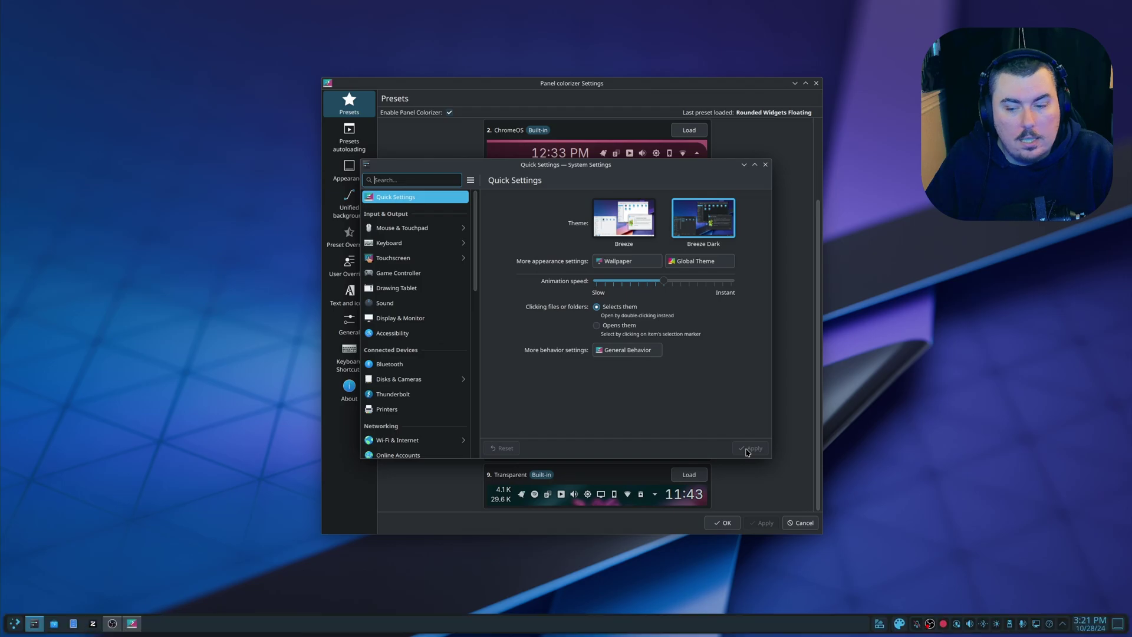
click(766, 164)
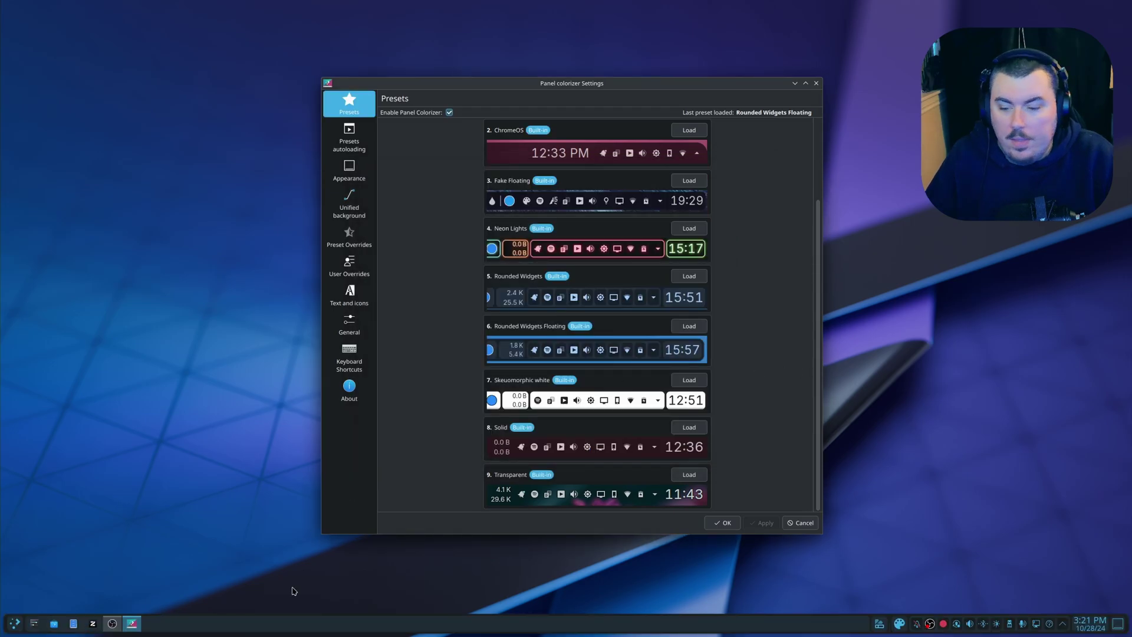
Step: Load the built-in Blur Widgets preset in the Panel colorizer settings and apply it
scroll(745, 368, up, 2)
scroll(744, 362, up, 2)
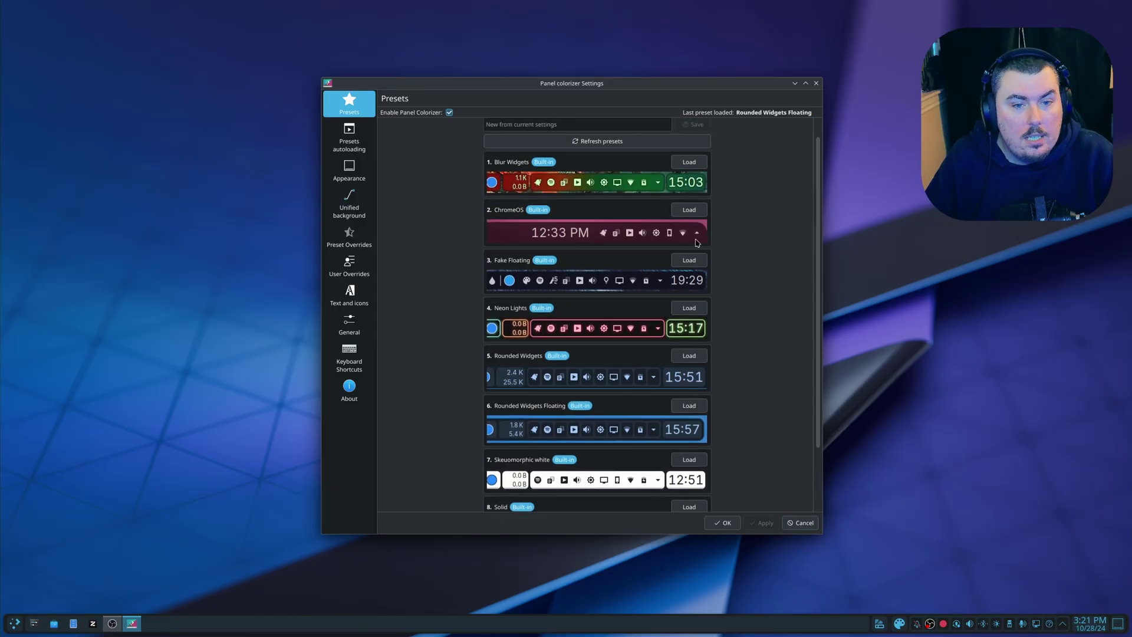
click(688, 162)
click(762, 523)
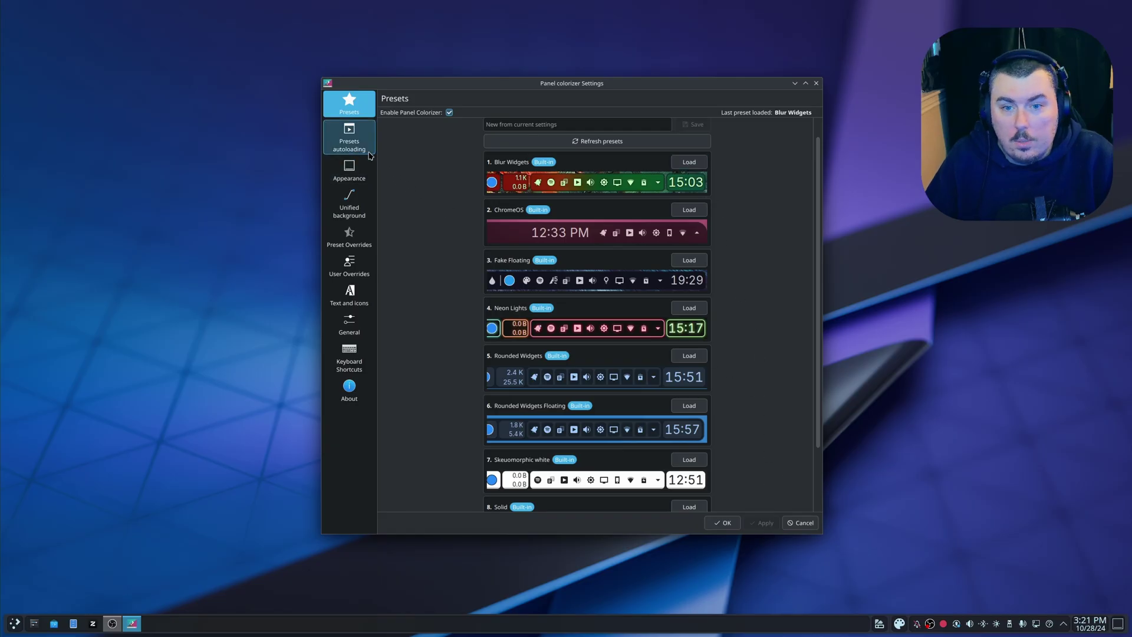
Step: Enable the custom appearance of the Panel element together with the beta custom background blur, and apply the changes
click(361, 177)
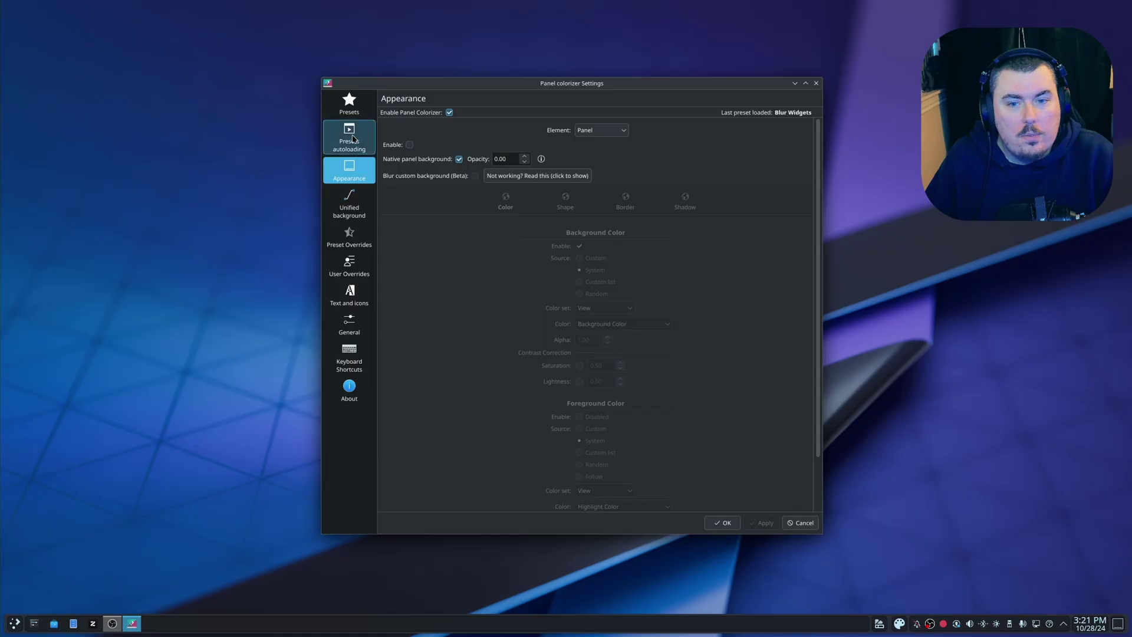
click(409, 145)
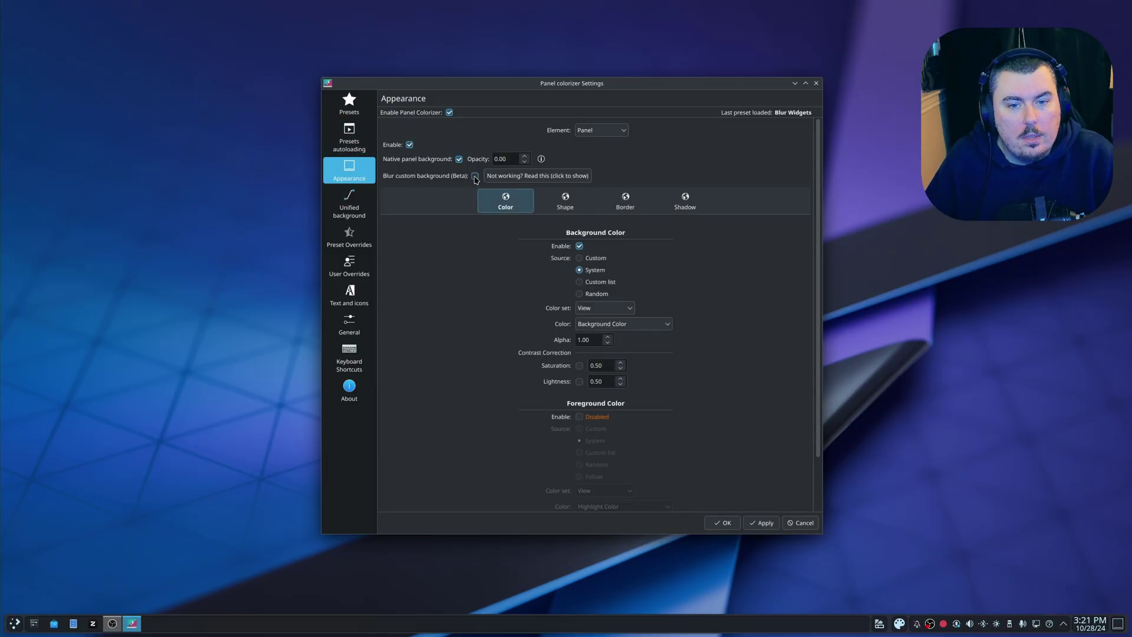
click(764, 523)
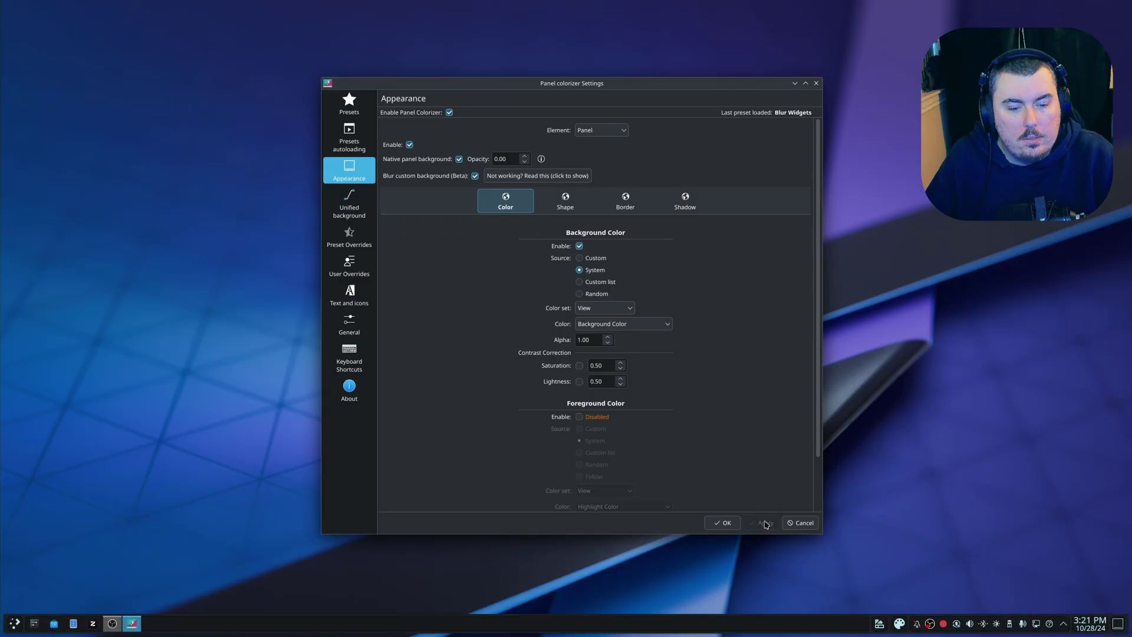
Step: Raise the native panel background opacity to 0.20 and apply it
click(526, 157)
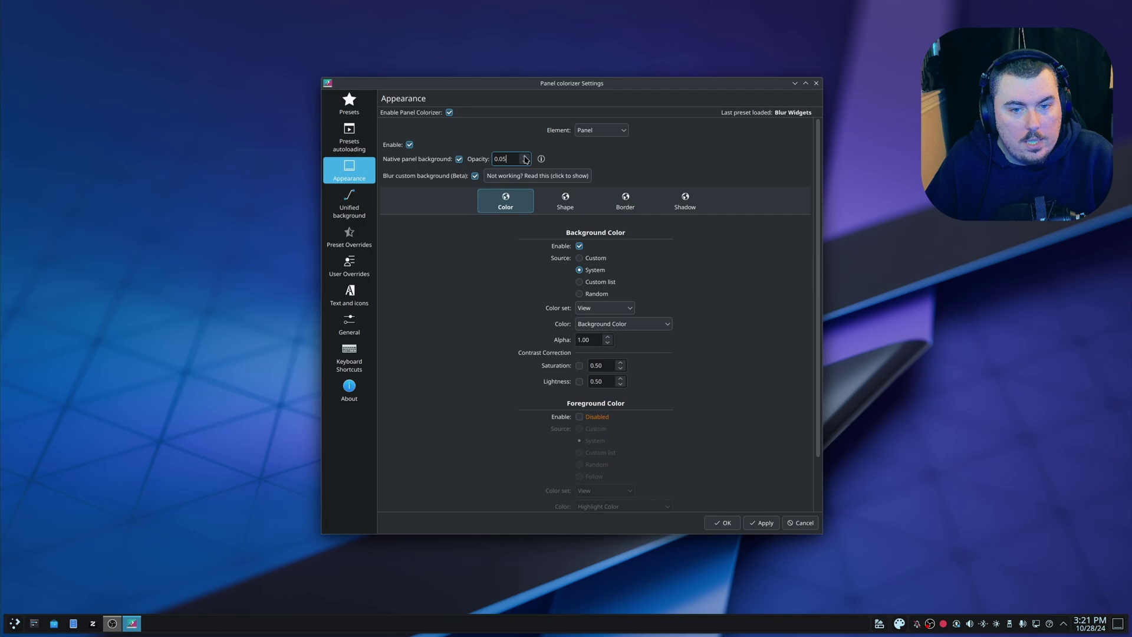
click(526, 157)
click(767, 526)
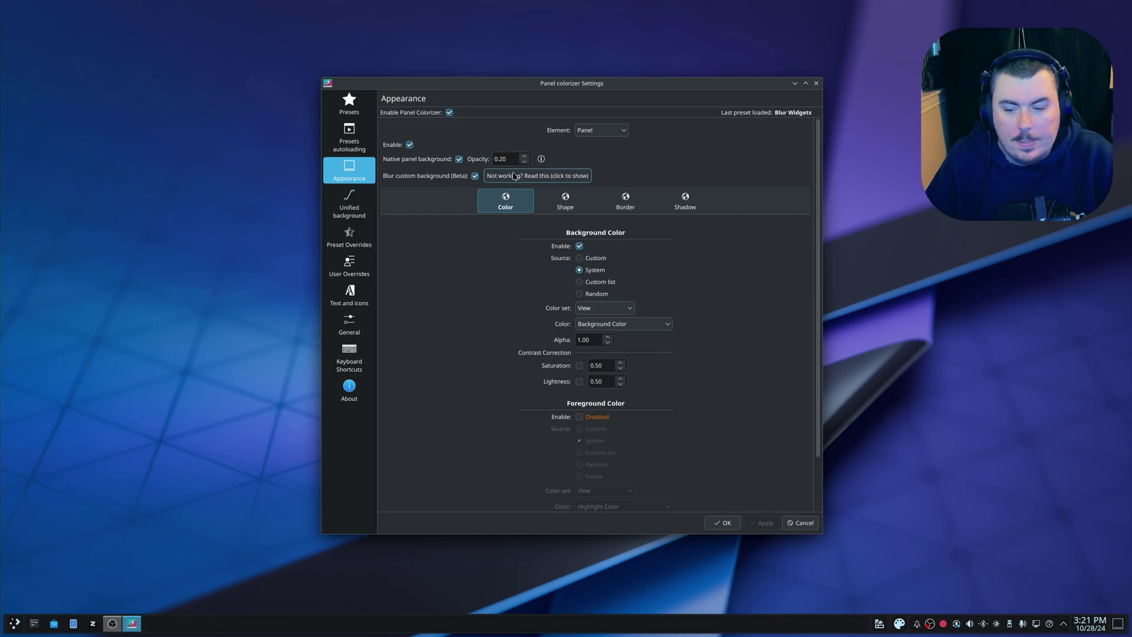
Step: Try to set the native panel background opacity to 1 and close the settings
drag(510, 161, 477, 161)
text(1)
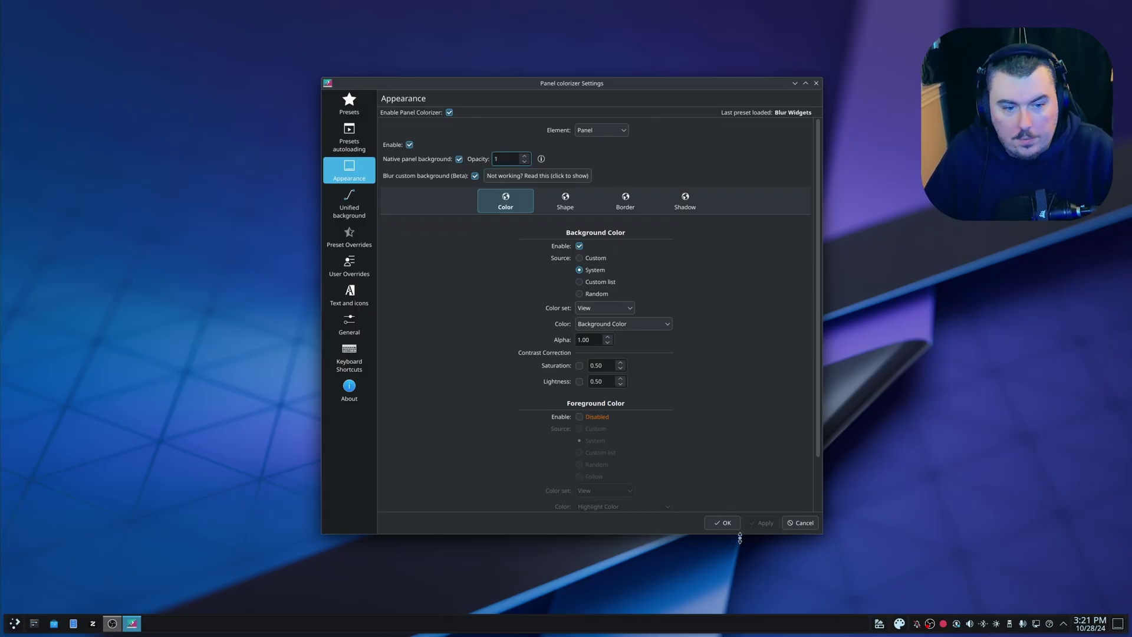
key(Return)
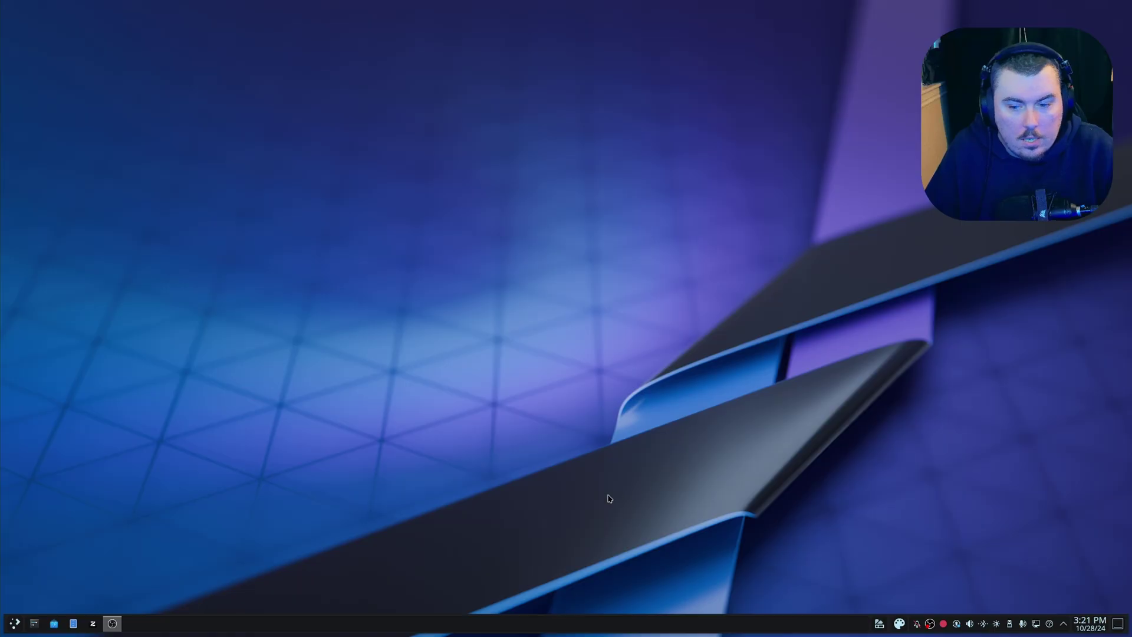
Step: Reopen the Panel colorizer's Appearance settings and open the plugin install instructions for the custom background blur
right_click(888, 625)
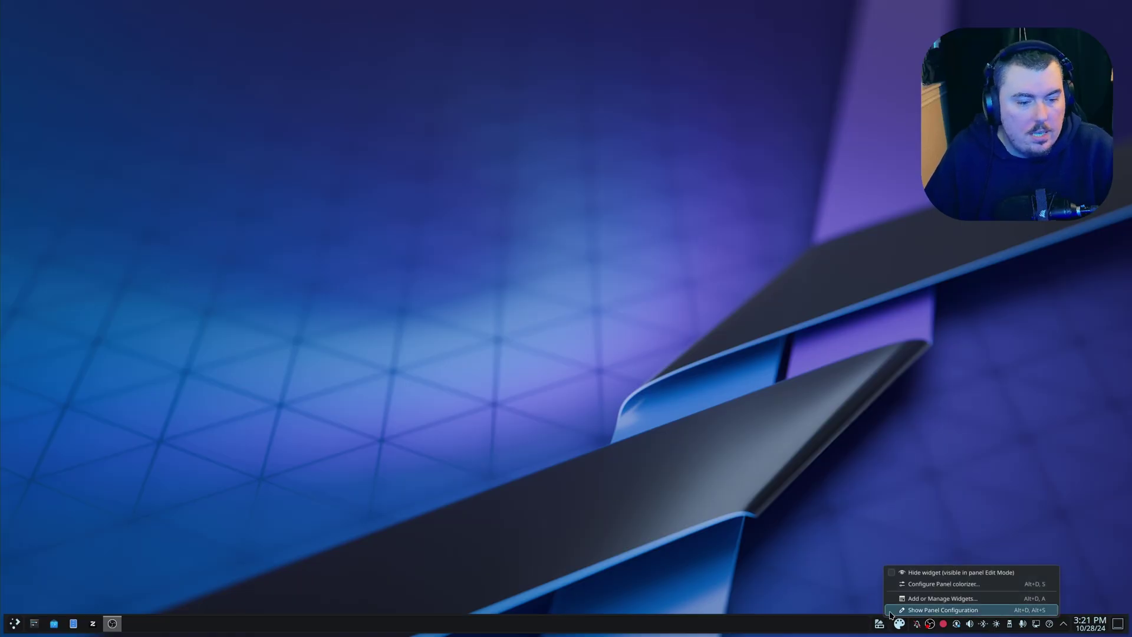
click(915, 590)
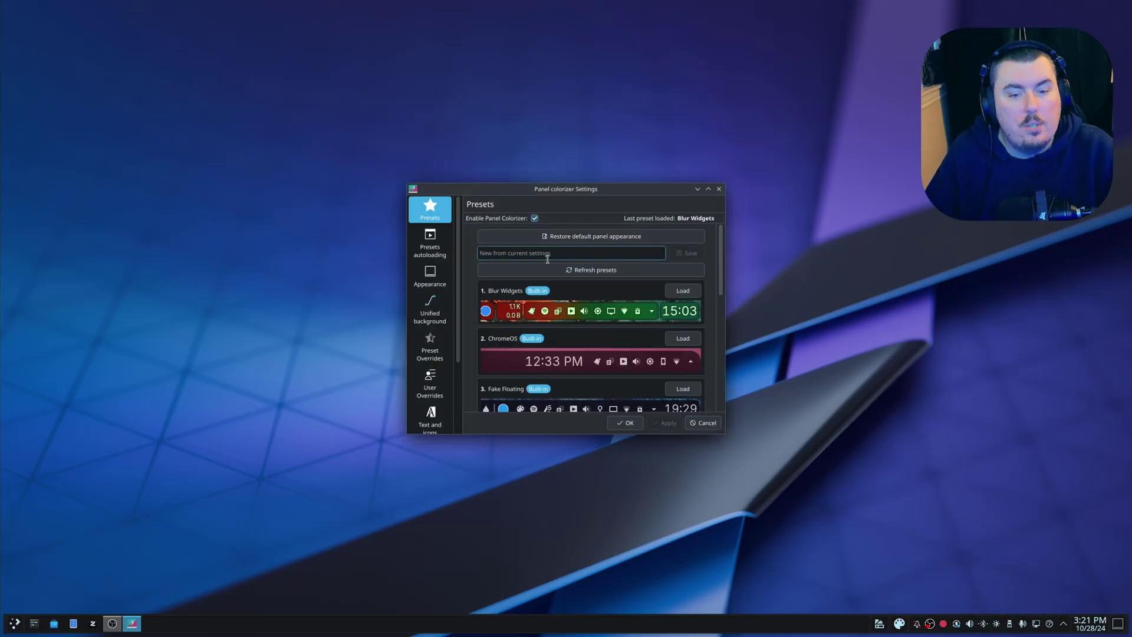
click(430, 243)
click(449, 283)
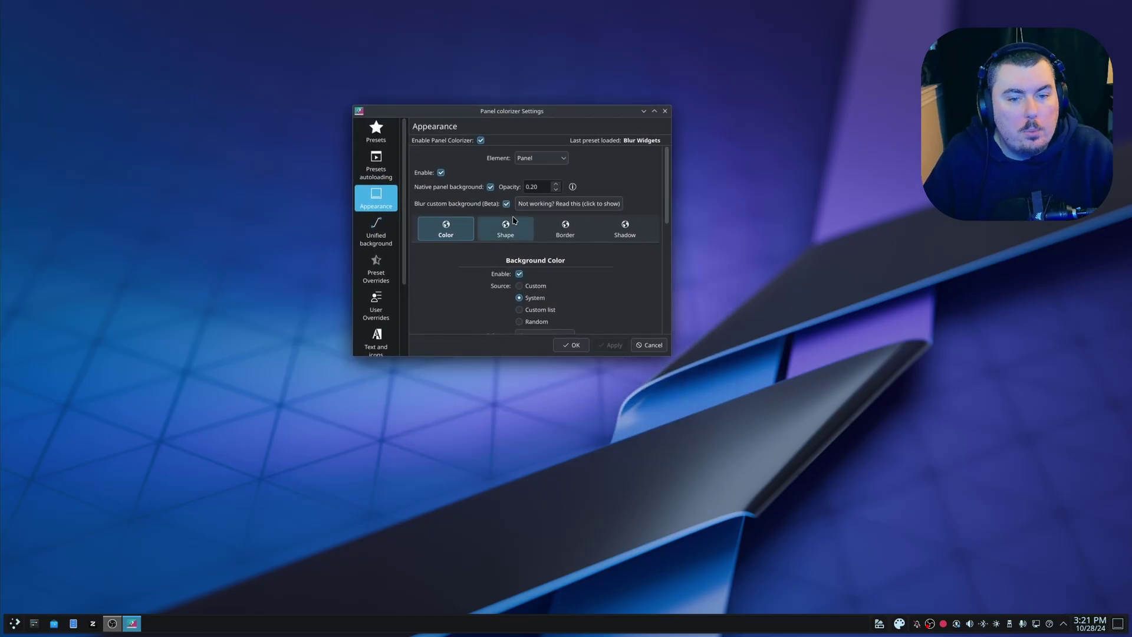
click(531, 203)
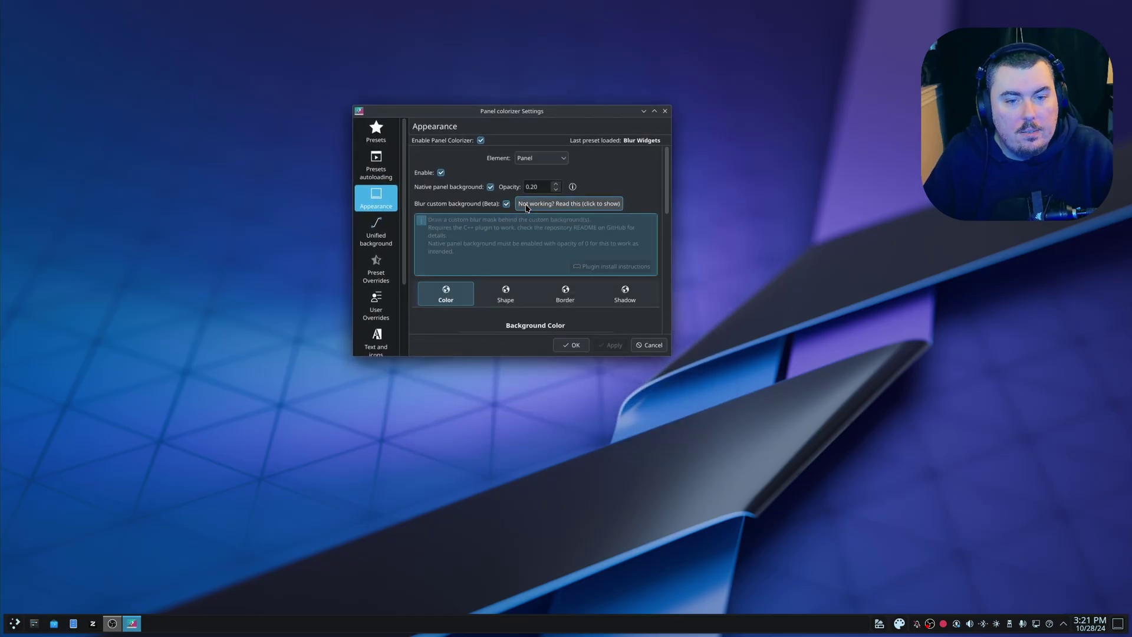
click(628, 268)
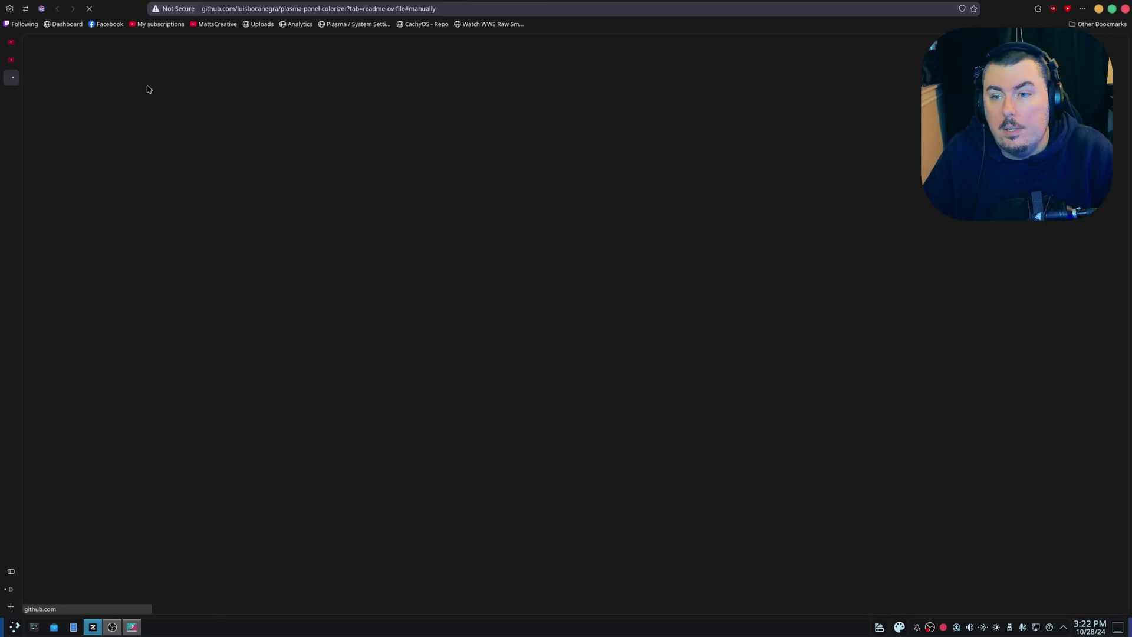
Step: Copy the Arch Linux install command for plasma6-applets-panel-colorizer from the GitHub README and minimise the browser
scroll(276, 442, up, 10)
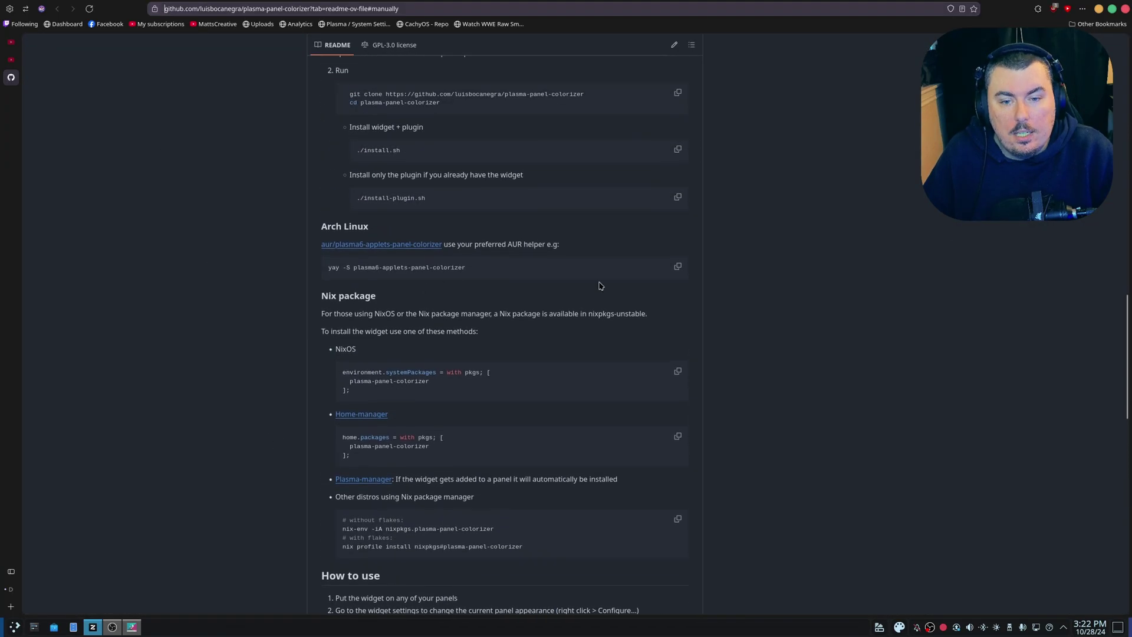
click(677, 267)
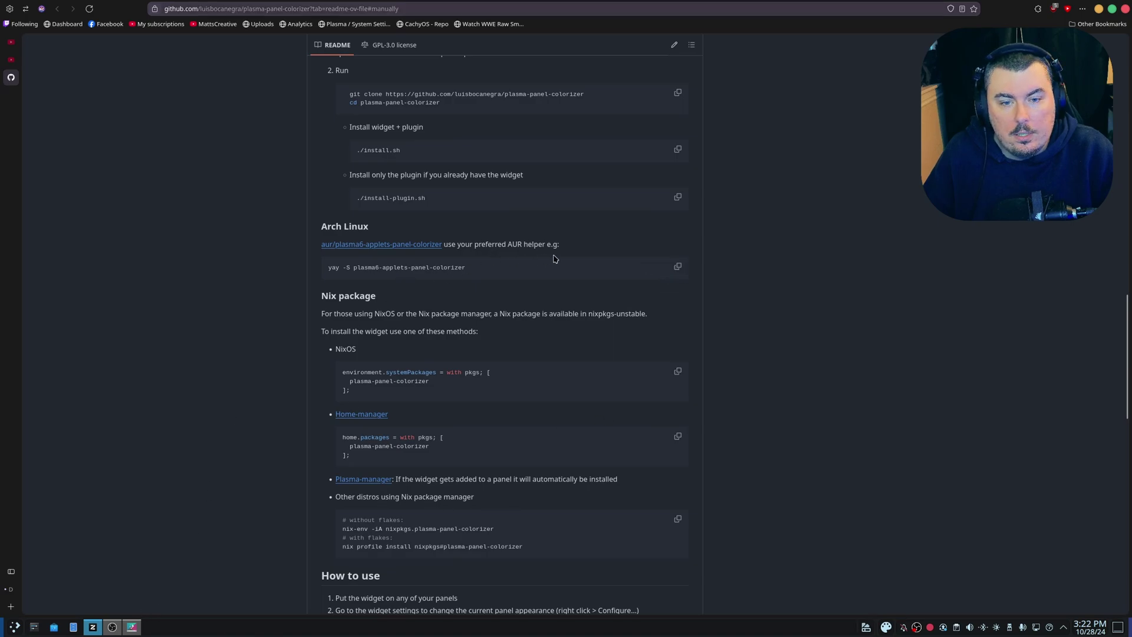
scroll(576, 338, up, 3)
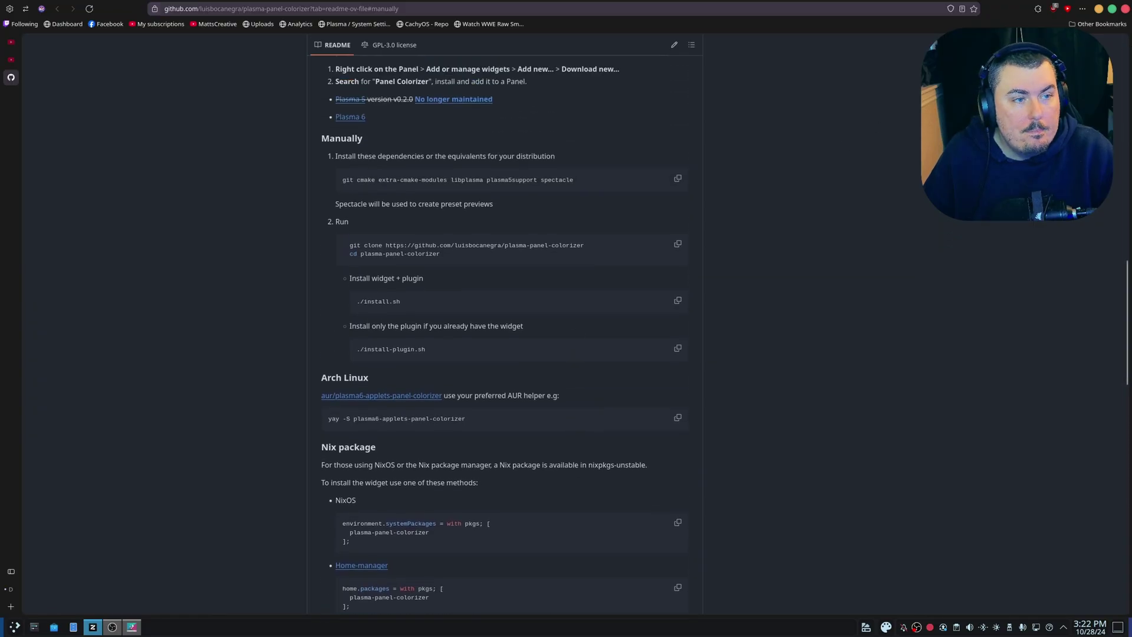
click(1099, 9)
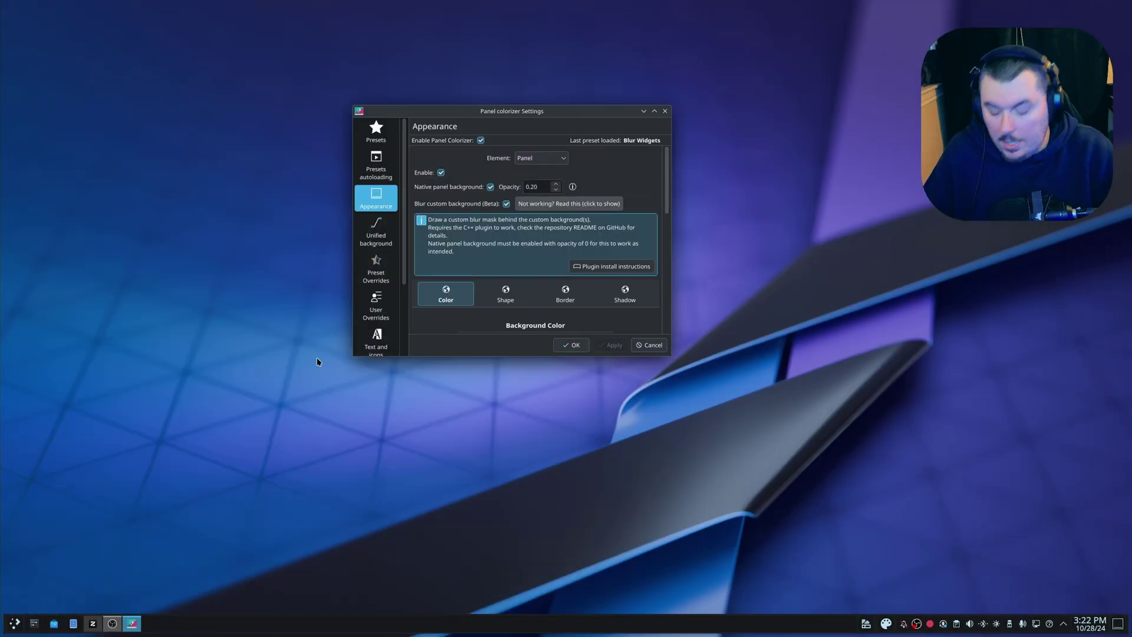
Step: Open a terminal, paste the copied command yay -S plasma6-applets-panel-colorizer and run it
key(super)
text(pt)
key(Return)
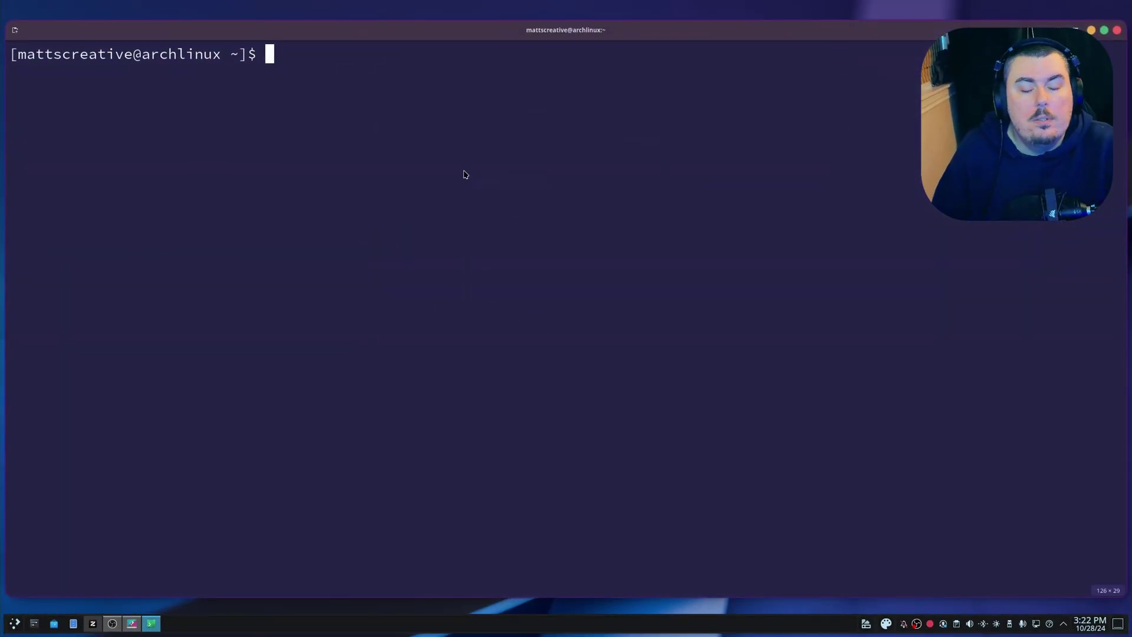
right_click(462, 171)
click(503, 220)
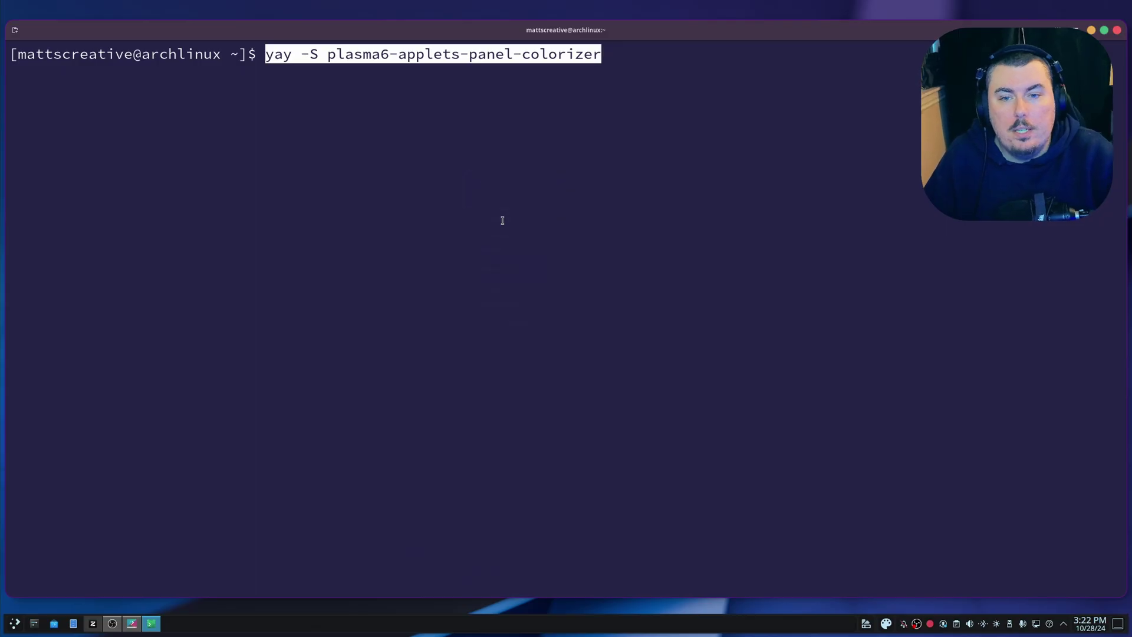
key(Return)
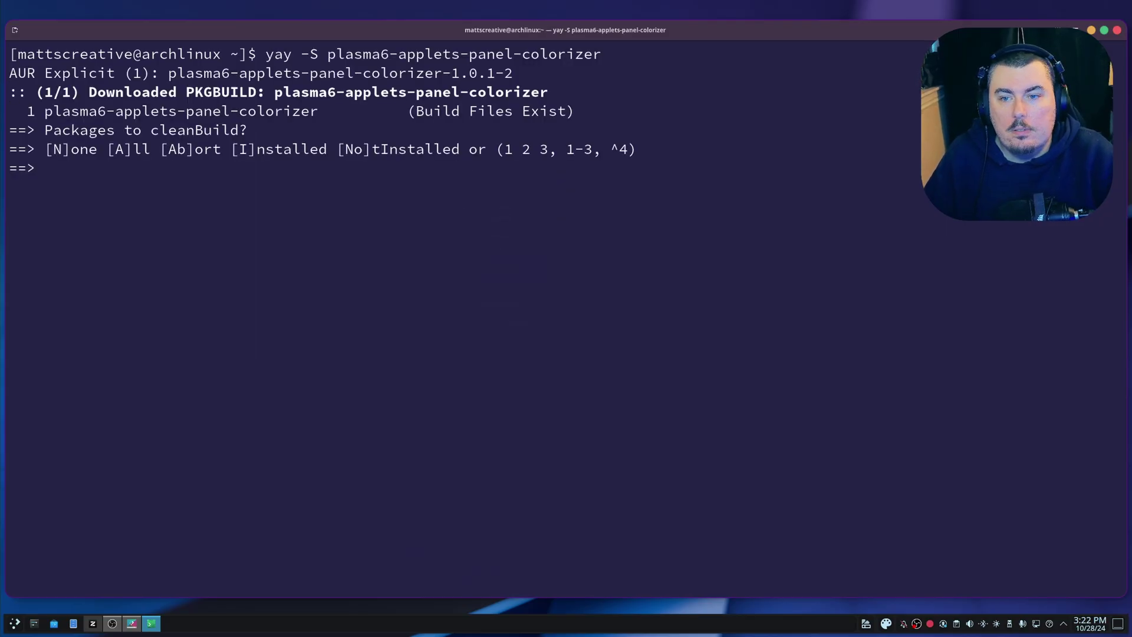
Step: Accept yay's default build choices, enter the sudo password, and confirm the package installation with y
key(Return)
key(Return)
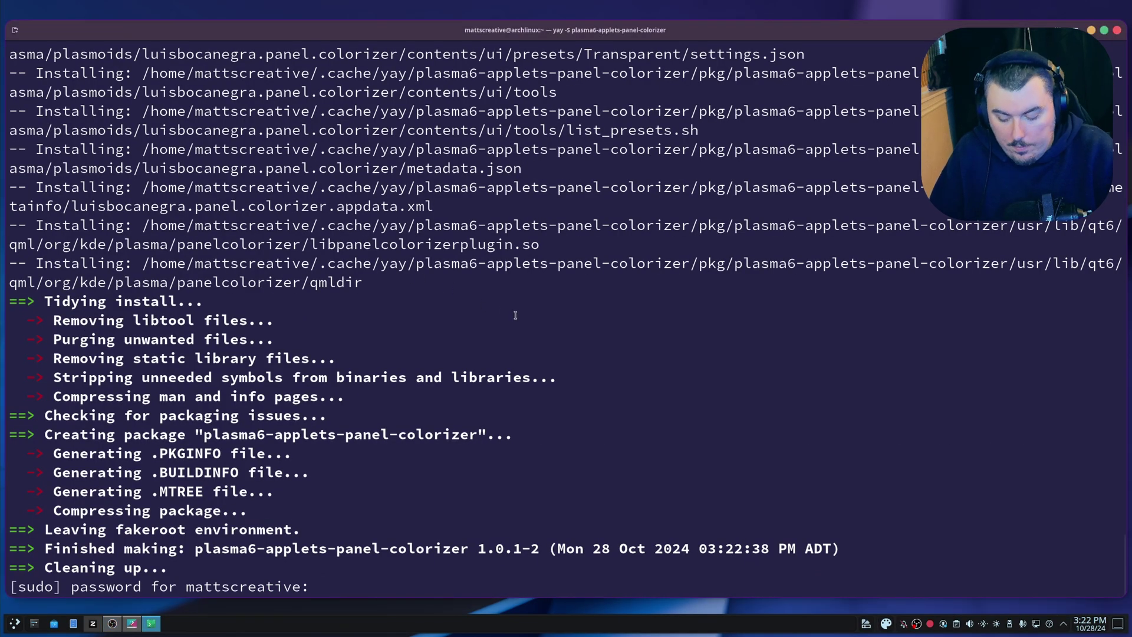
key(Return)
text(y)
key(Return)
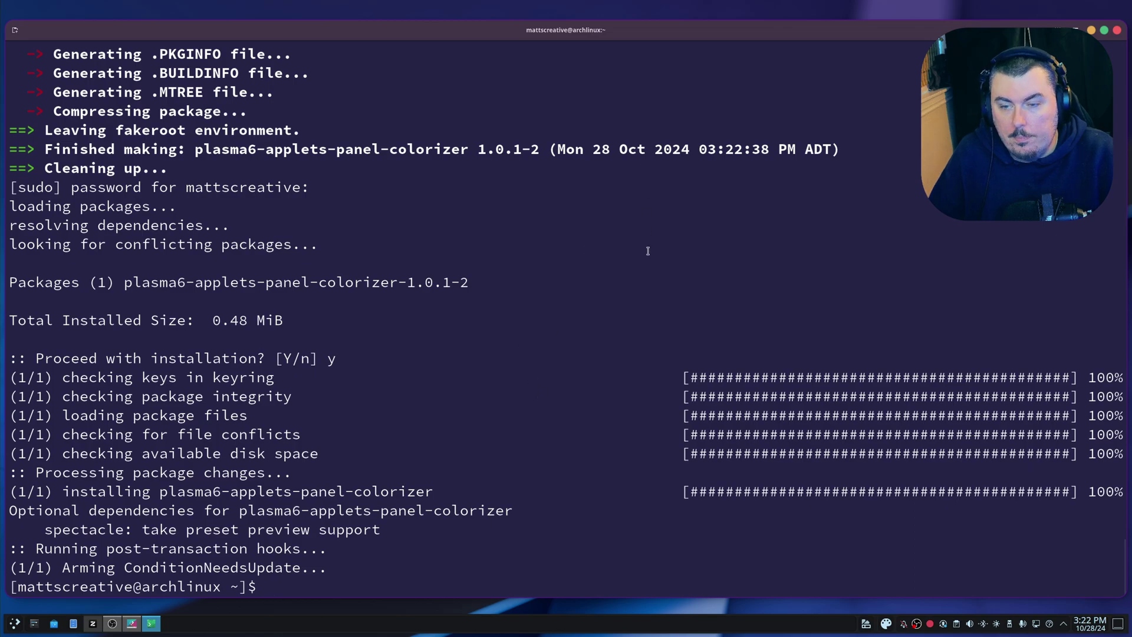
scroll(643, 330, up, 10)
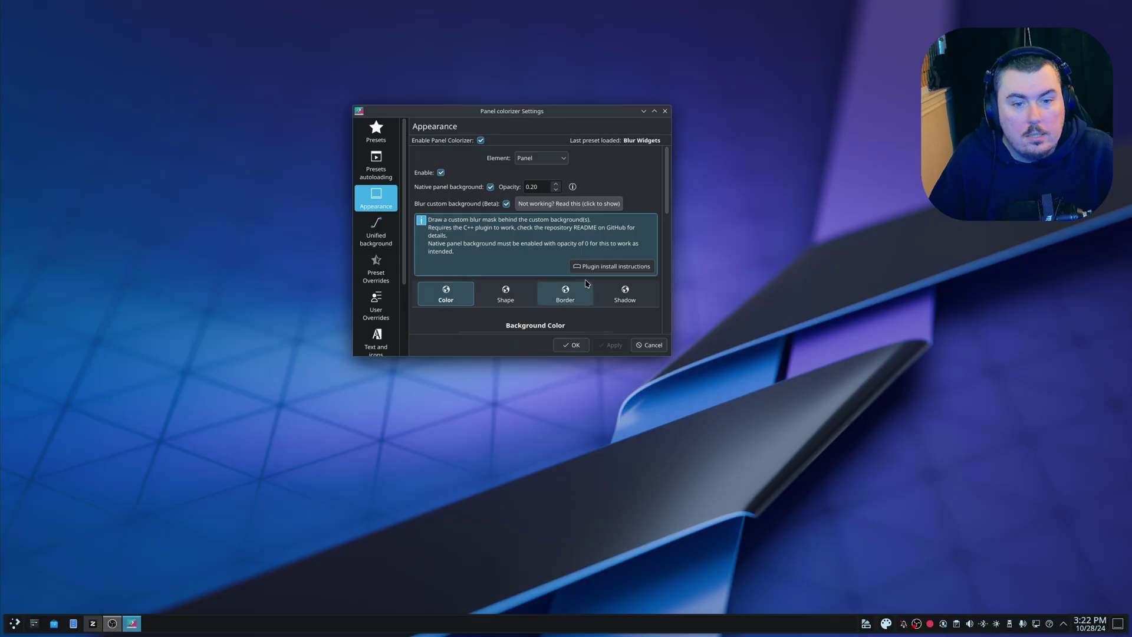
Step: Set the native panel background opacity to 0 in the Appearance settings and close the dialog
scroll(516, 266, down, 3)
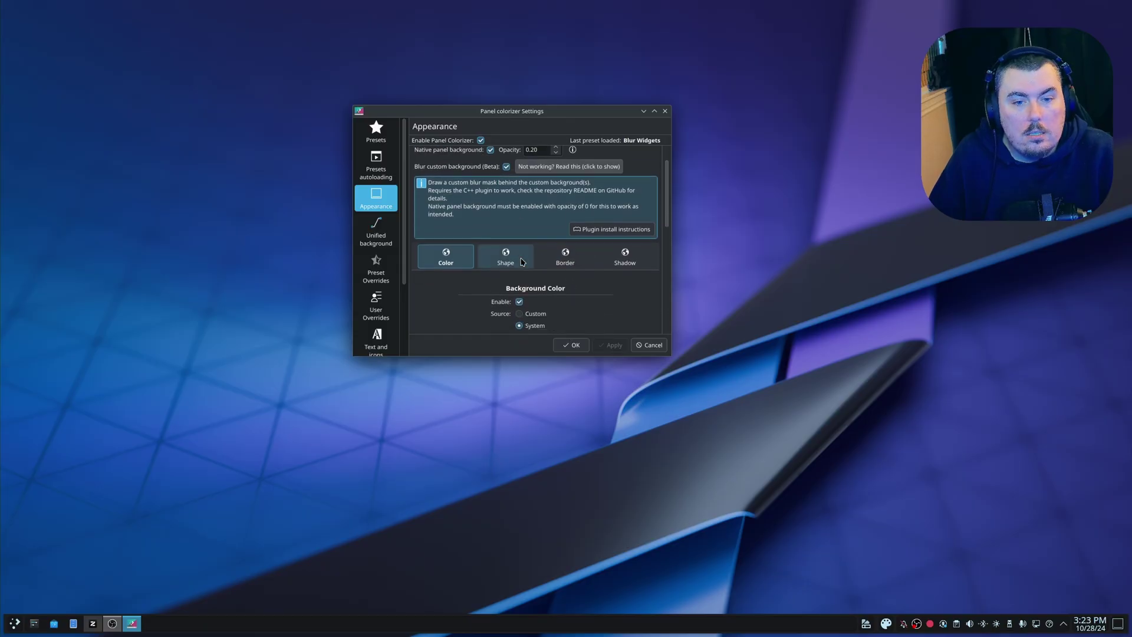
scroll(566, 248, up, 3)
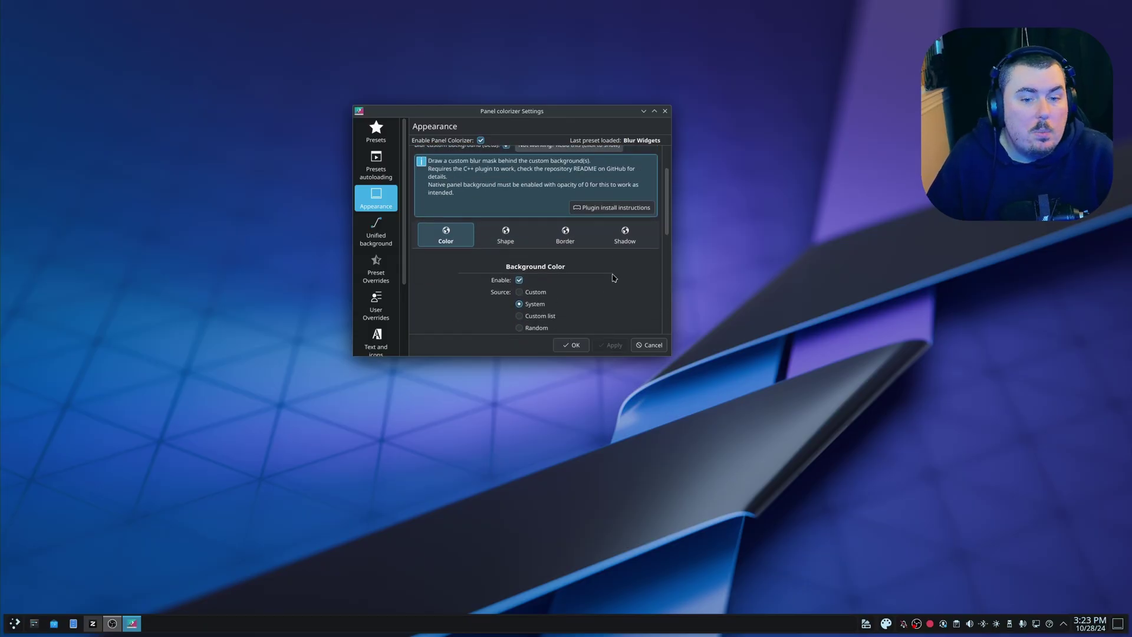
text(0)
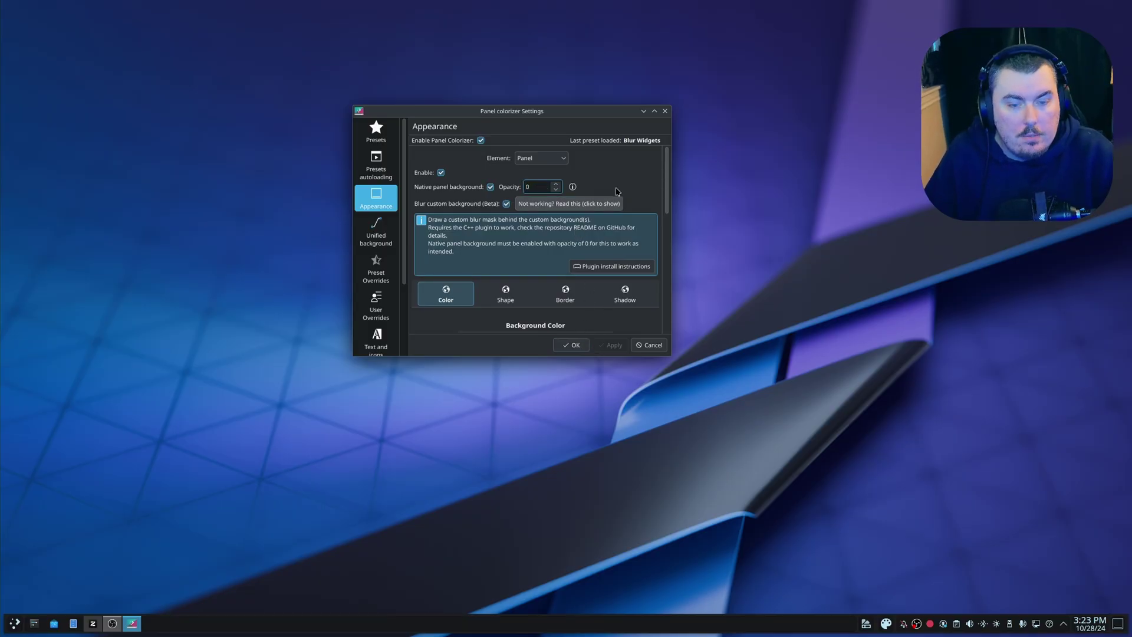
key(Return)
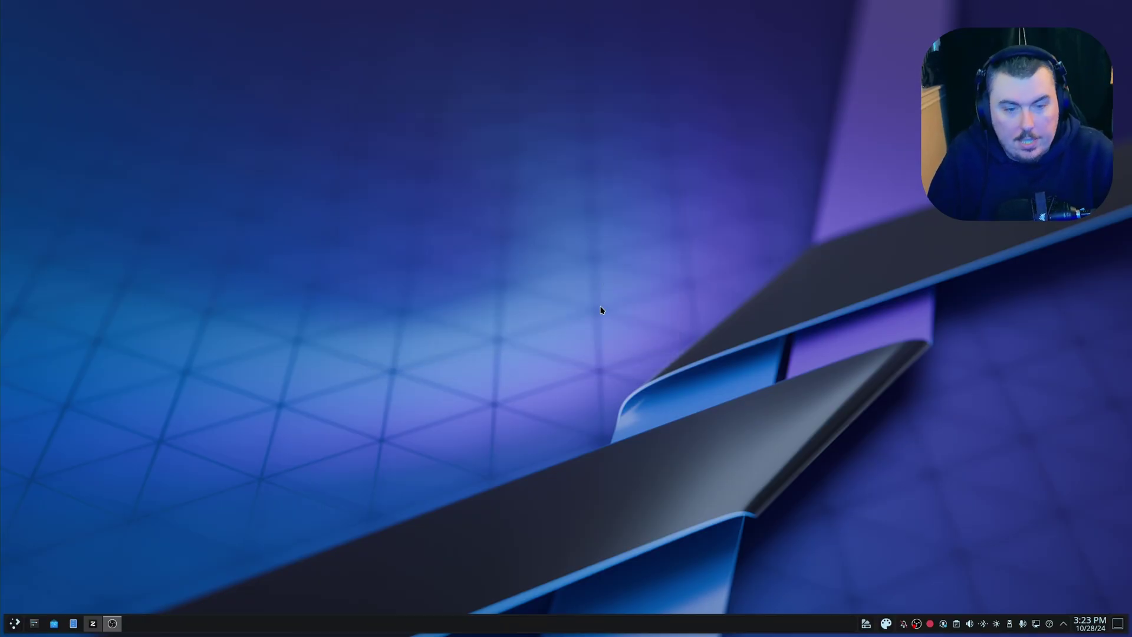
Step: Reopen the Panel colorizer settings and load the built-in ChromeOS preset
right_click(888, 625)
click(894, 584)
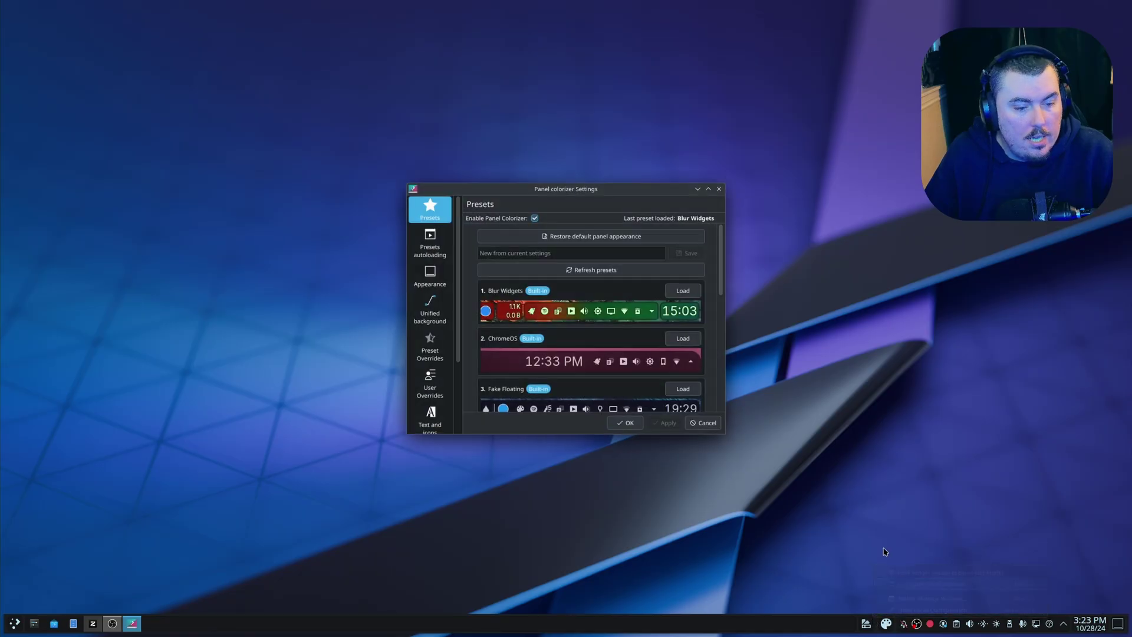
scroll(634, 343, down, 3)
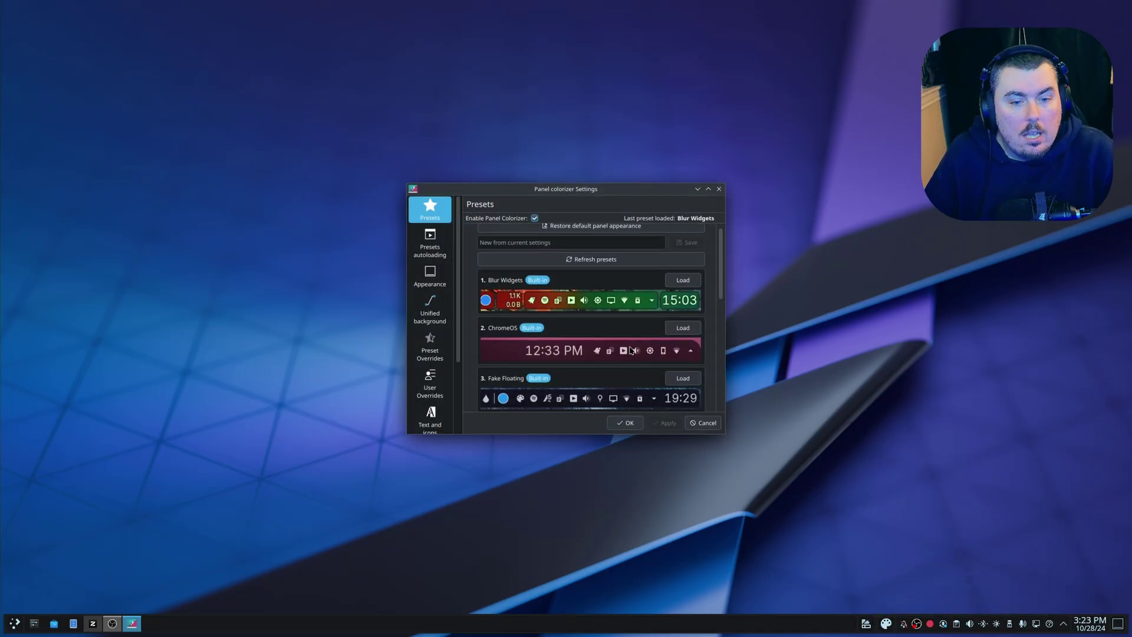
click(683, 259)
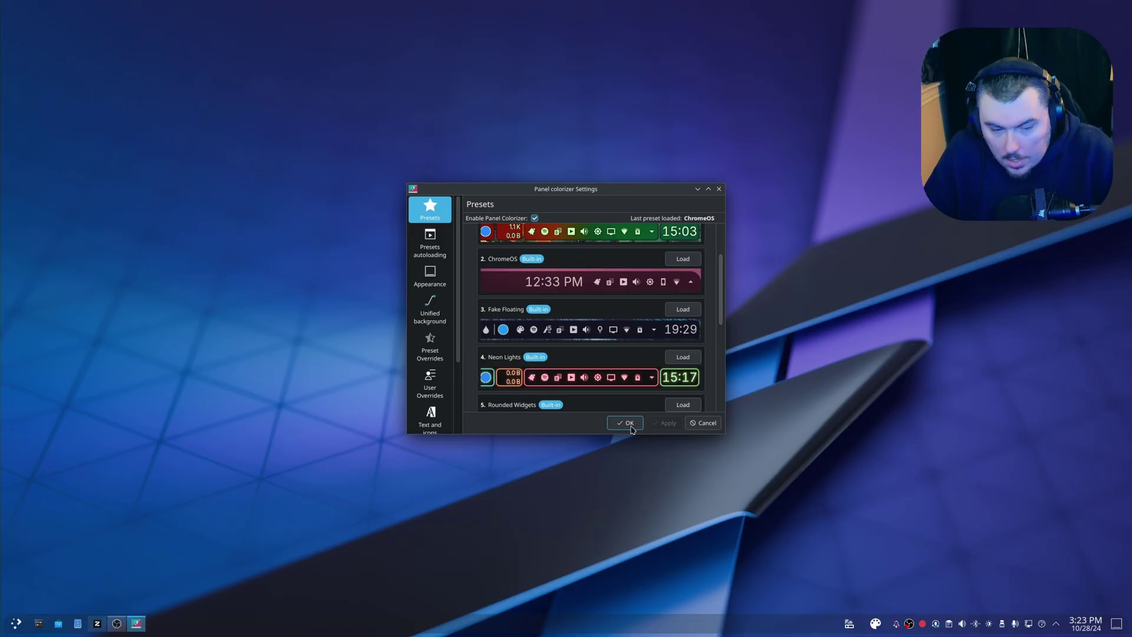
Step: Load the built-in Blur Widgets preset again and apply it to the panel
scroll(617, 329, up, 3)
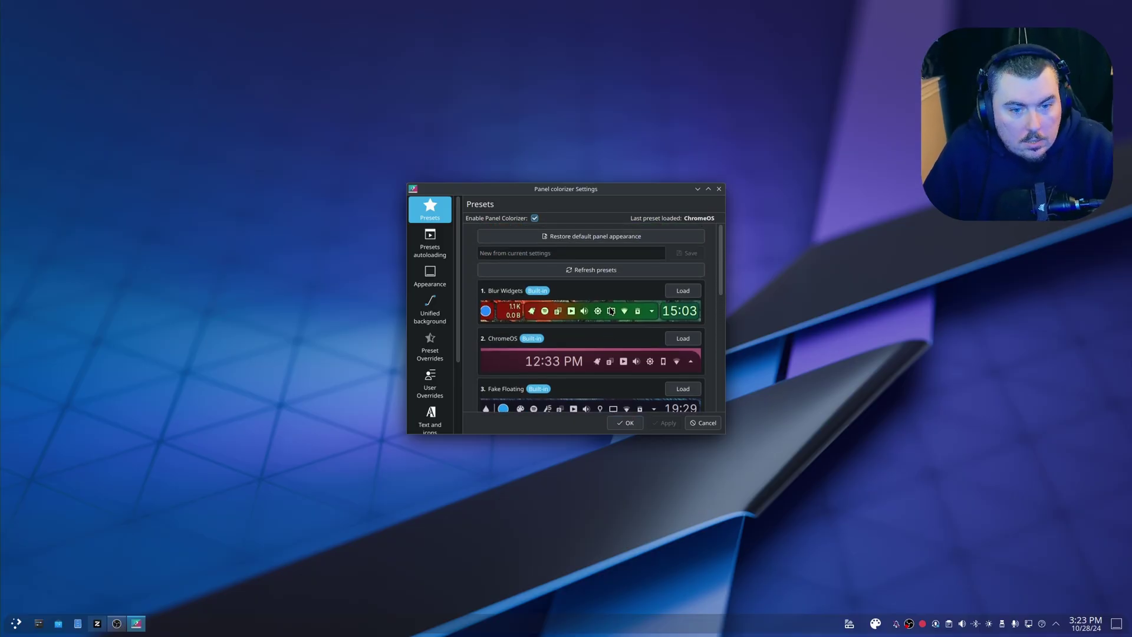
click(660, 427)
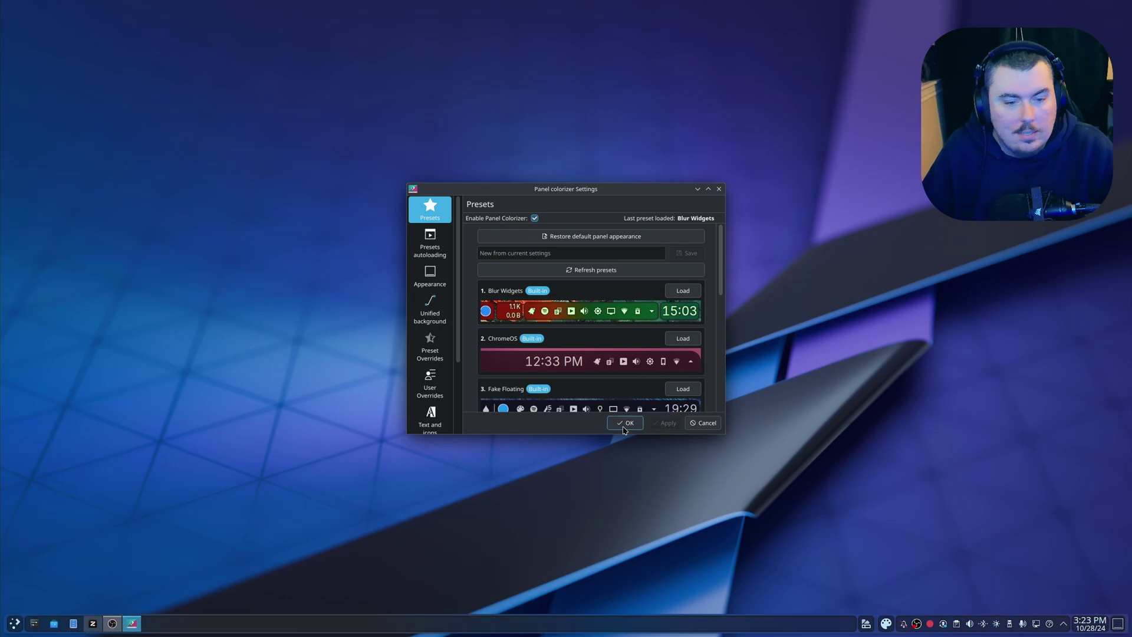
scroll(611, 391, down, 3)
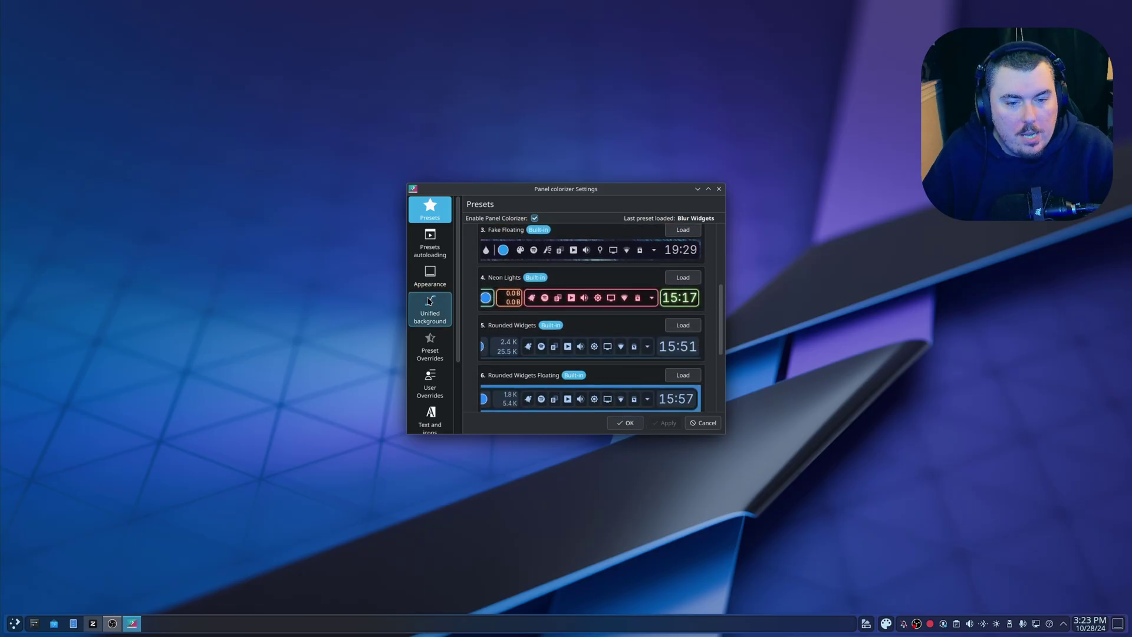
Step: Enable the Panel element's custom appearance for the Blur Widgets preset and apply the change
click(430, 244)
click(434, 282)
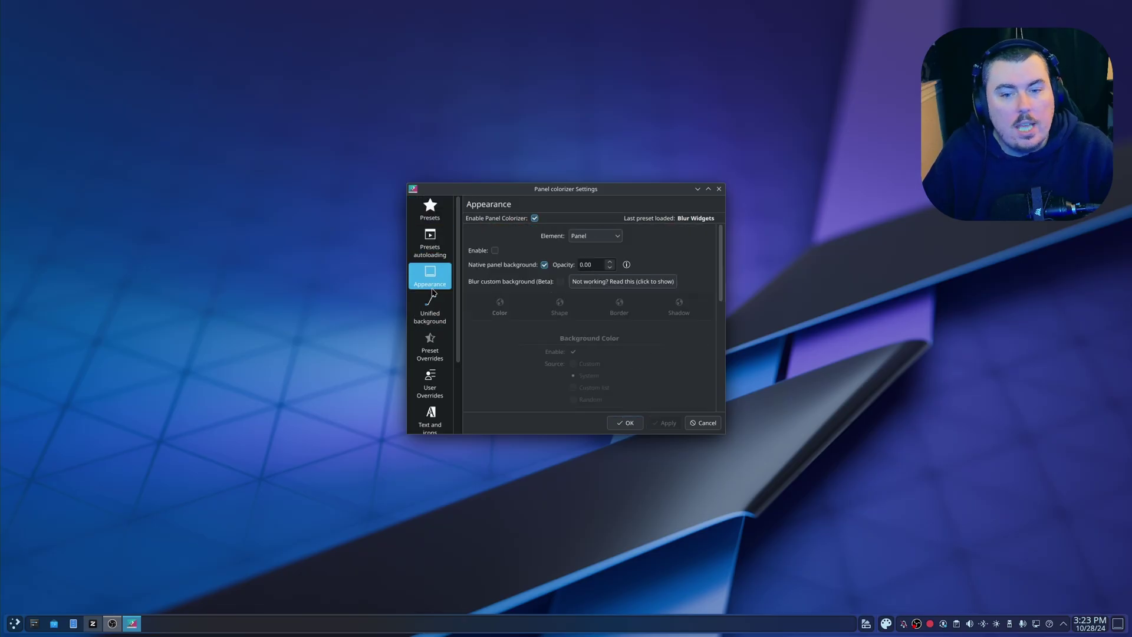
scroll(519, 348, down, 2)
scroll(519, 295, up, 2)
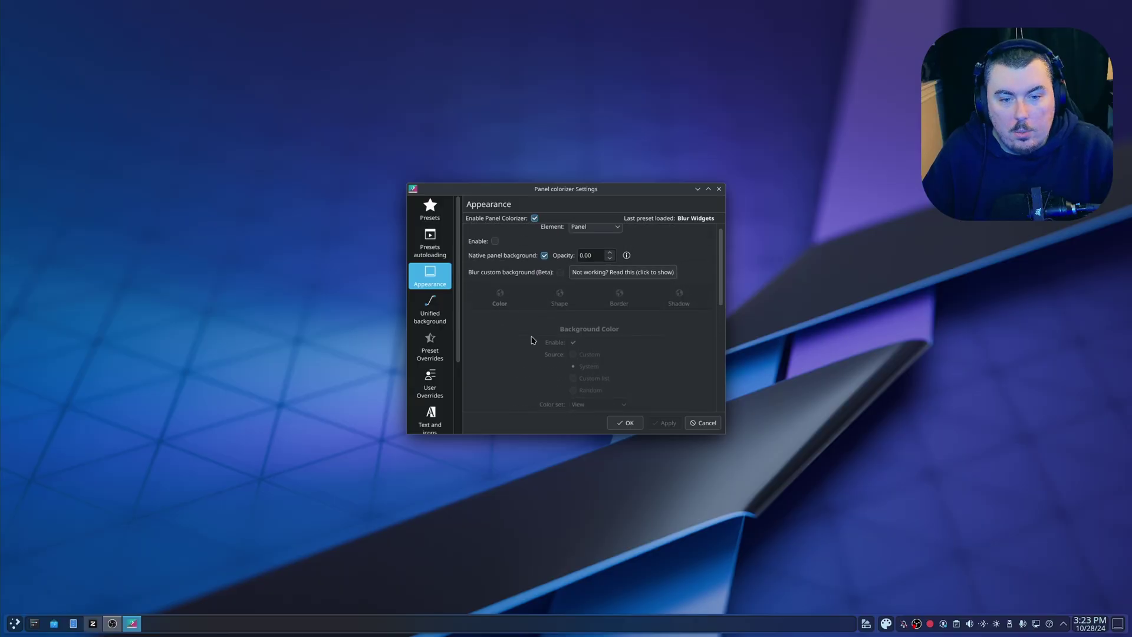
click(495, 250)
click(663, 423)
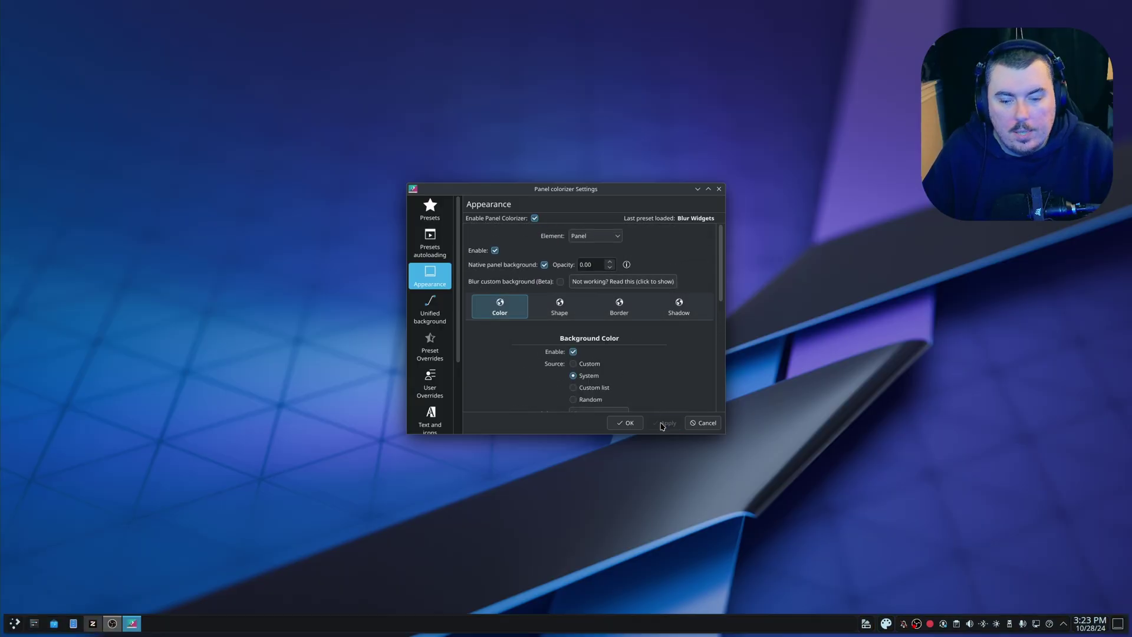
Step: Disable the Panel element's custom appearance, apply the change, and enable it again
click(494, 250)
click(655, 424)
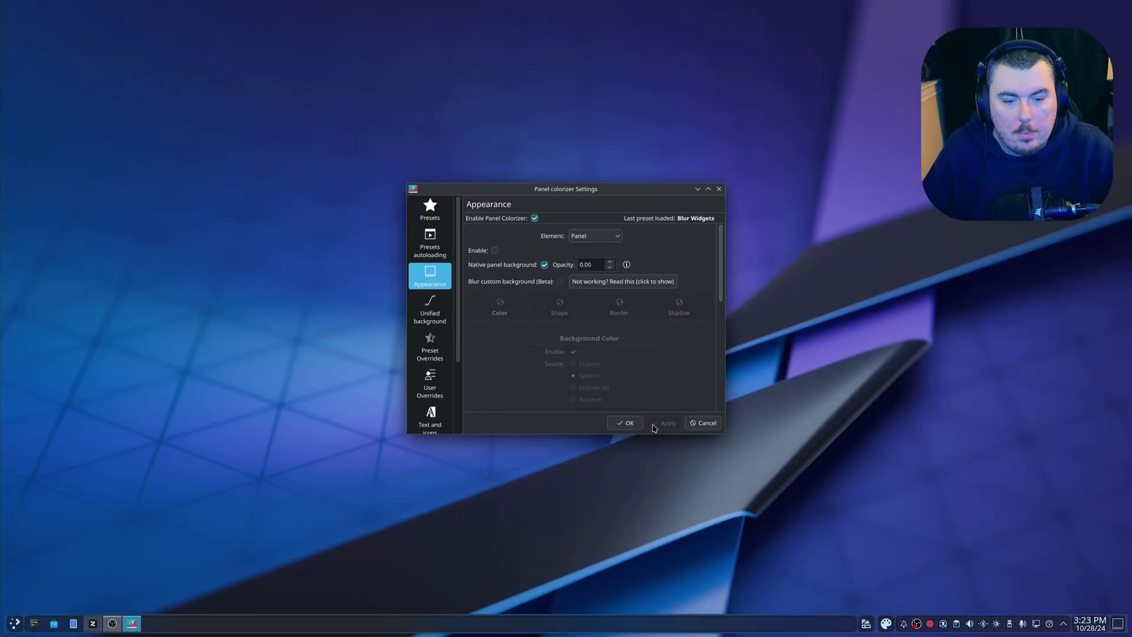
click(494, 250)
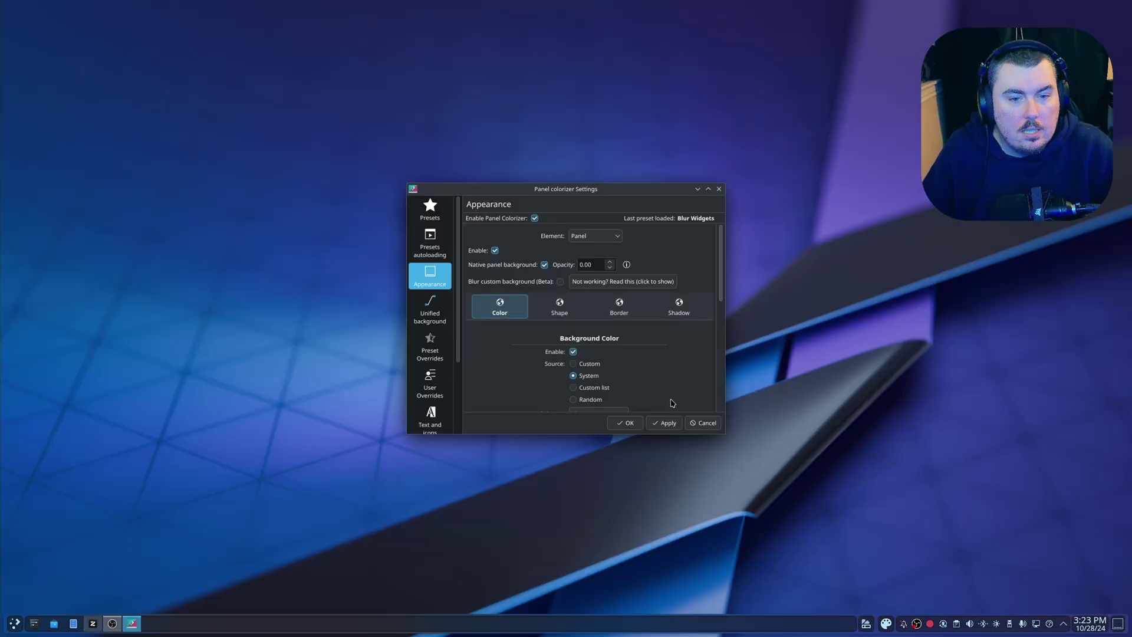
Step: Examine the panel's Background Color options, including the available system colors and color sets
scroll(662, 377, down, 3)
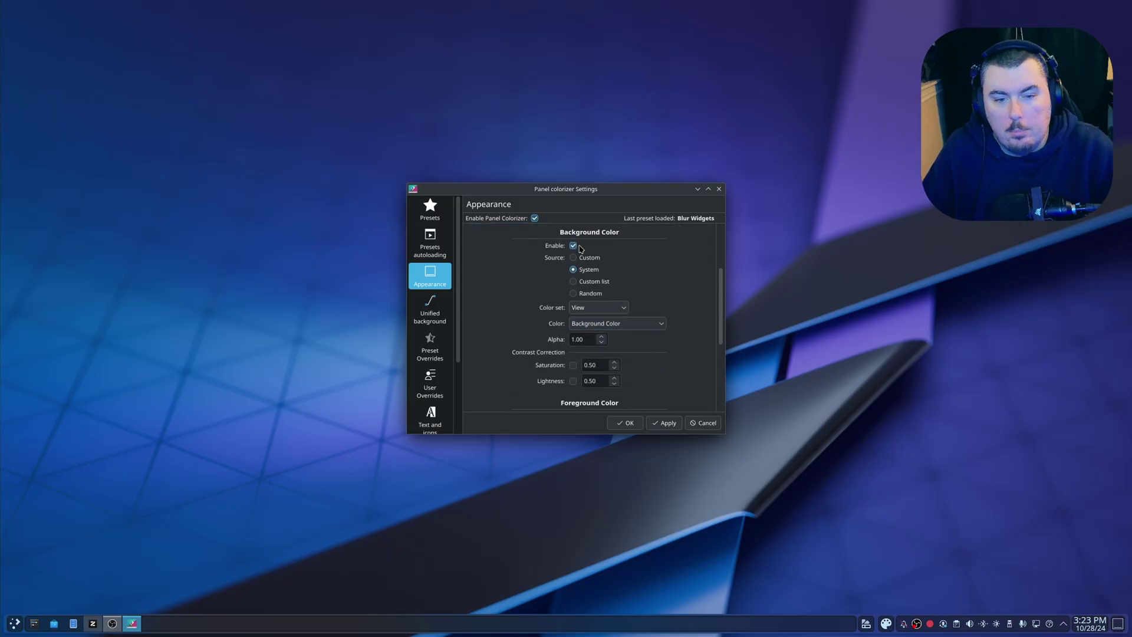
scroll(651, 387, down, 2)
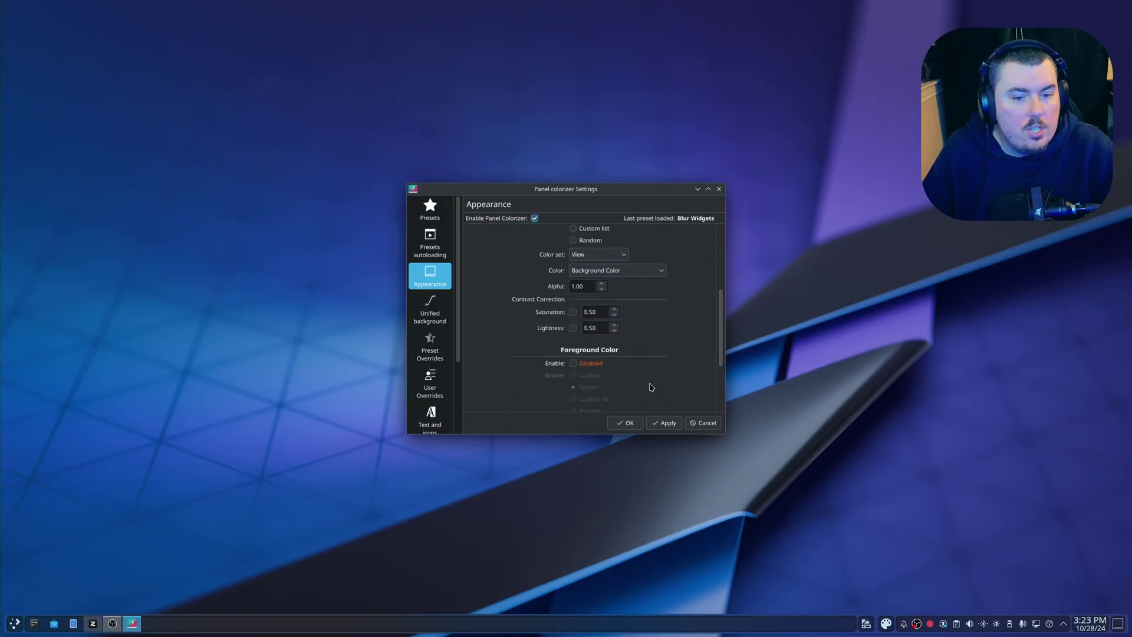
click(613, 270)
click(675, 298)
scroll(660, 310, up, 2)
scroll(659, 310, up, 2)
scroll(659, 310, down, 1)
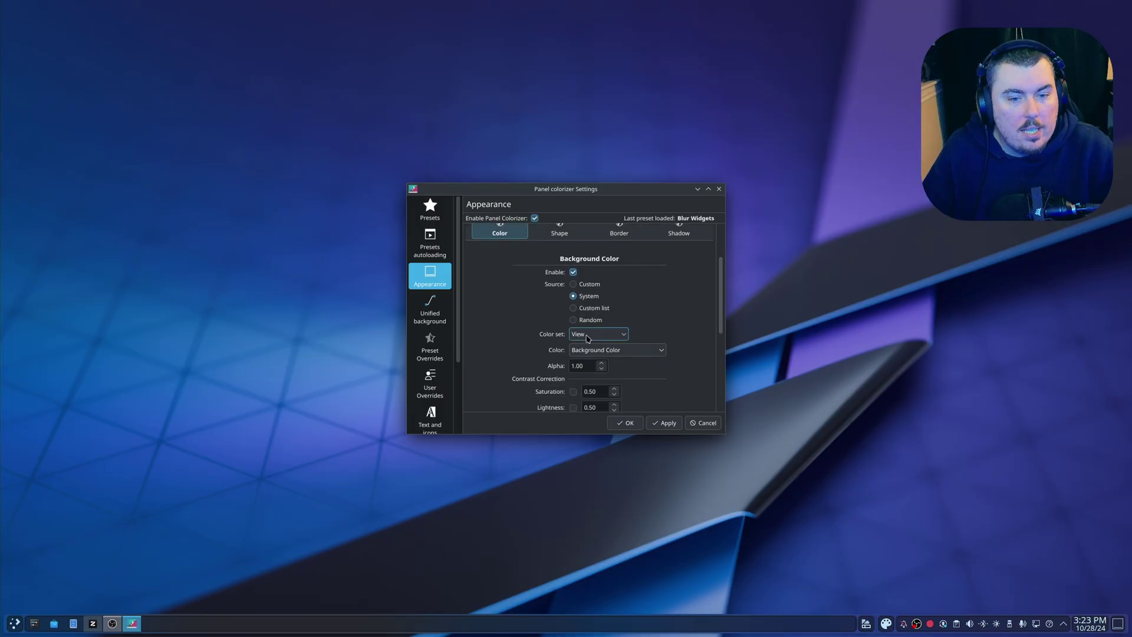
click(612, 334)
click(638, 299)
scroll(670, 327, down, 4)
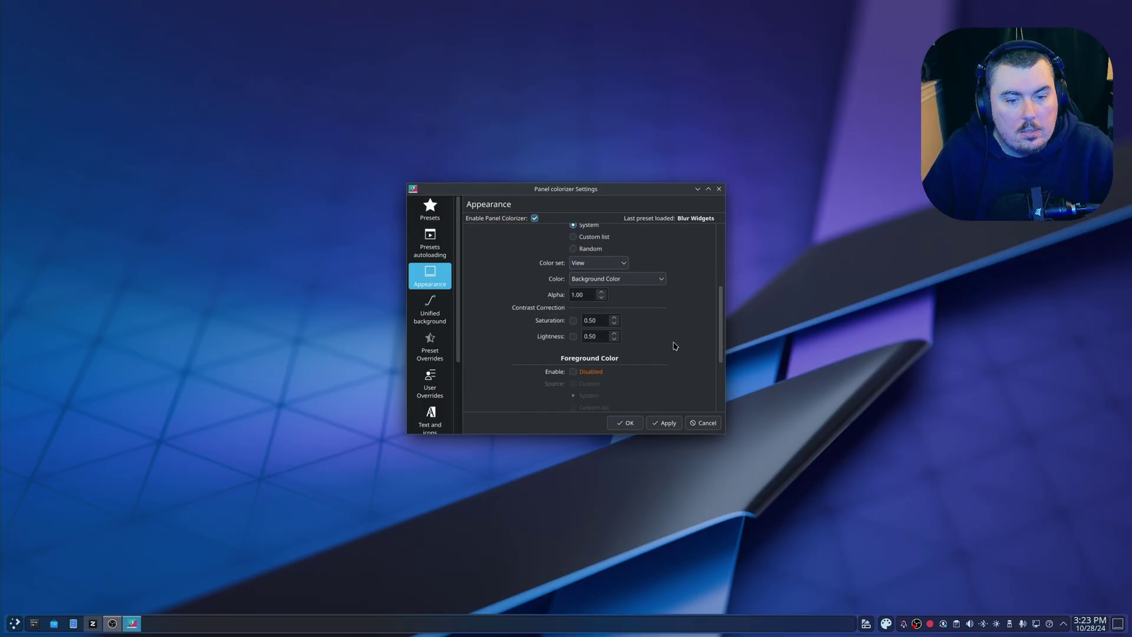
Step: Enable the panel's foreground color, switch its source to Custom, and apply the change
scroll(676, 346, down, 4)
click(573, 269)
click(576, 282)
click(672, 422)
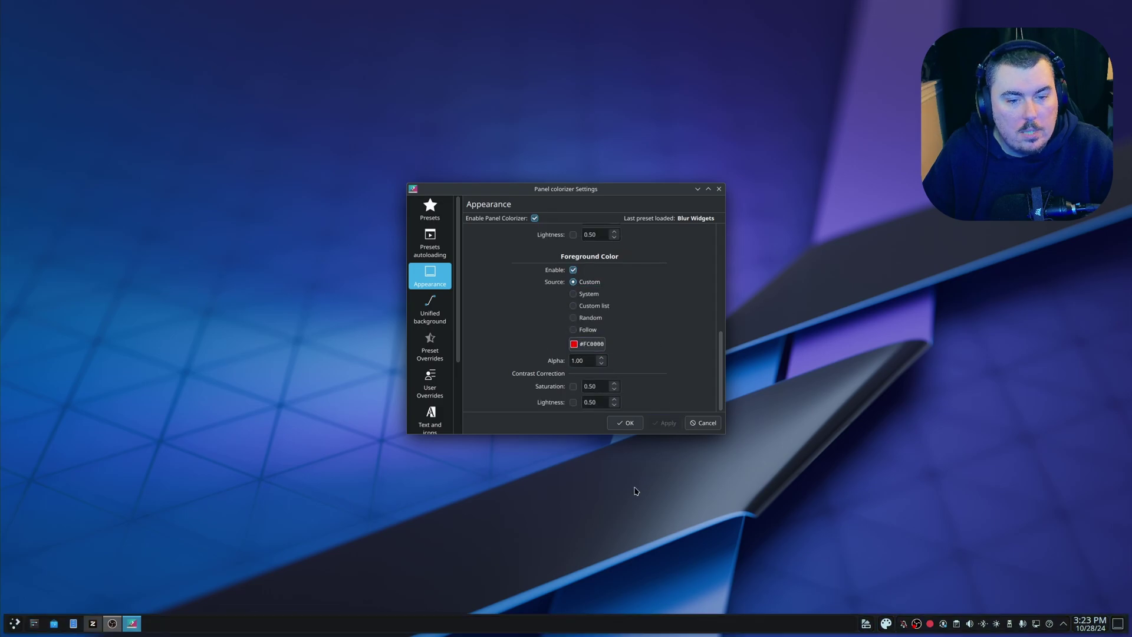
Step: Set the panel's custom foreground color to red #FF2020 and apply it
click(576, 344)
drag(548, 282, 576, 193)
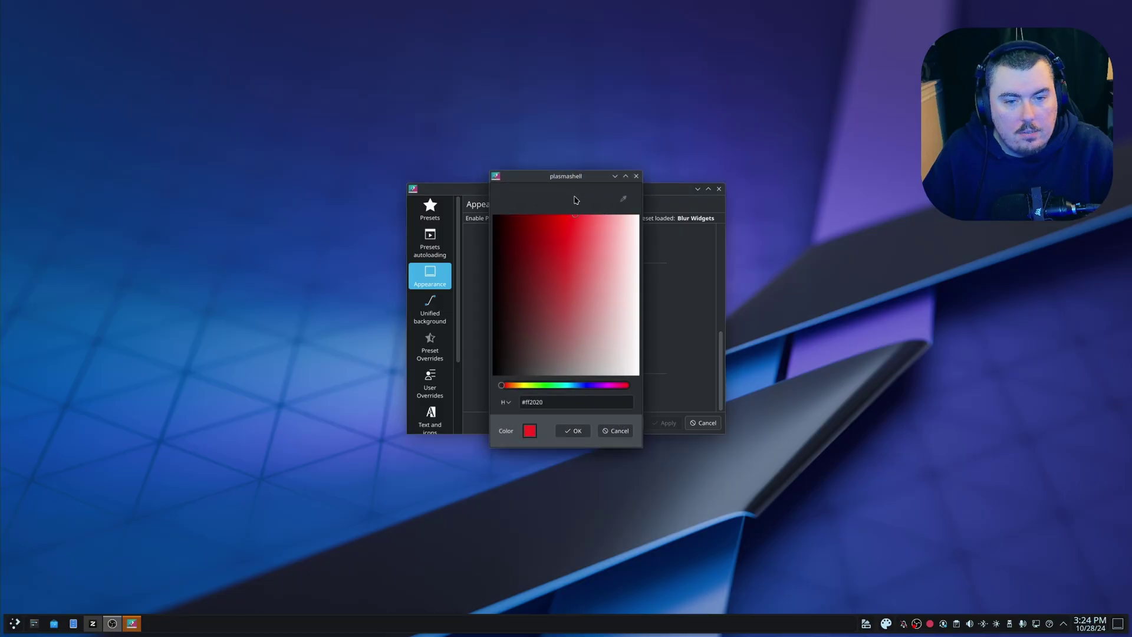
click(573, 431)
click(655, 426)
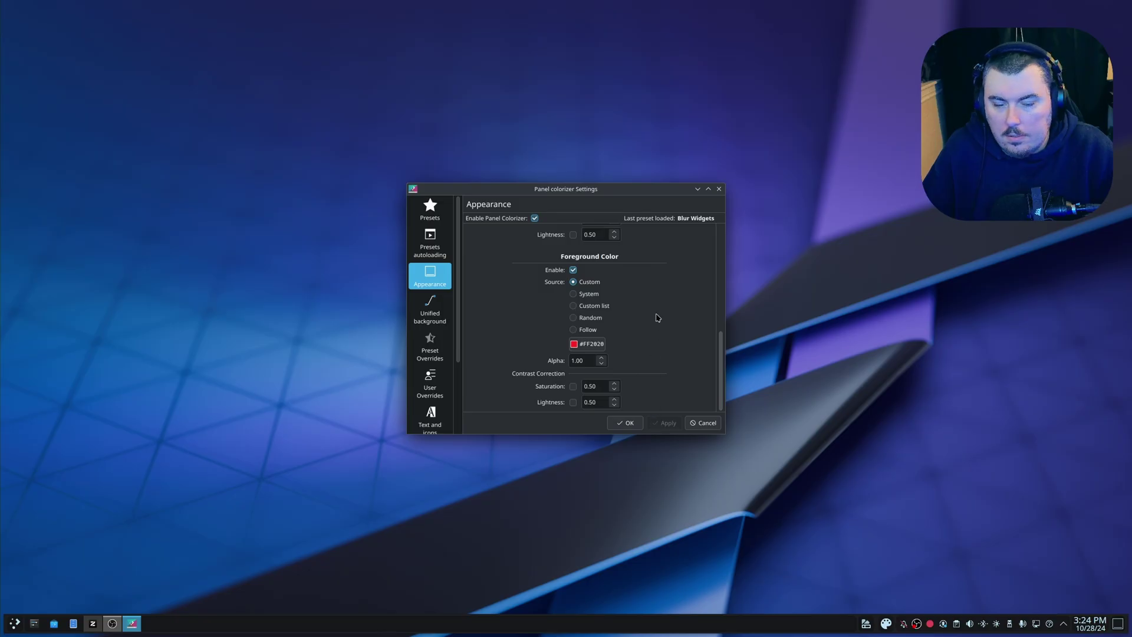
Step: Review the Unified background settings and the other available settings categories
scroll(660, 337, up, 4)
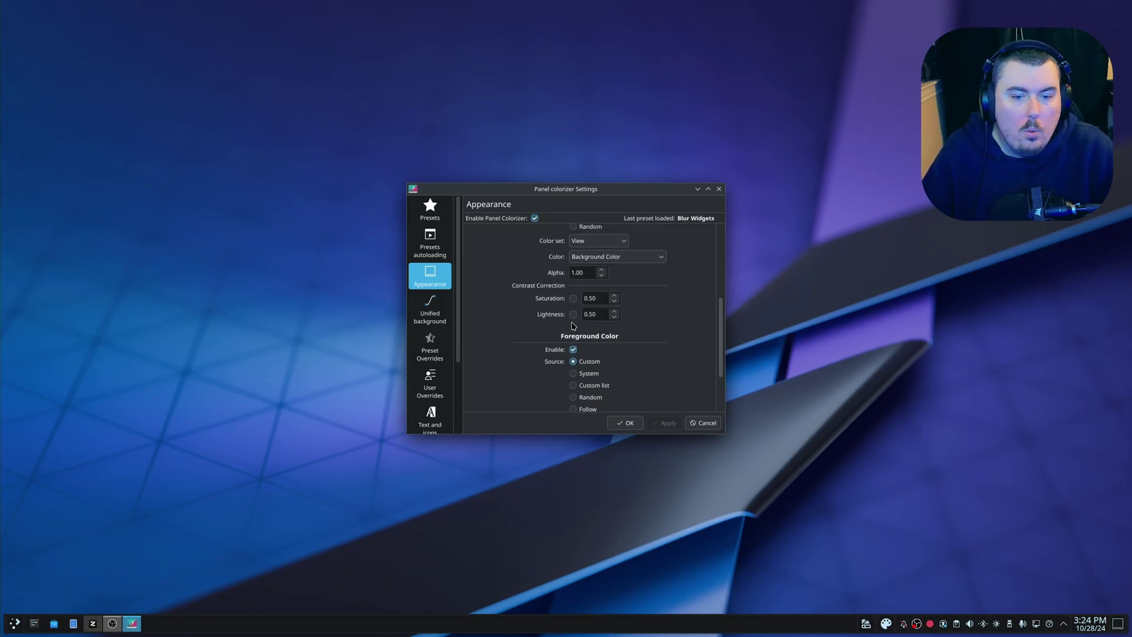
scroll(603, 347, down, 4)
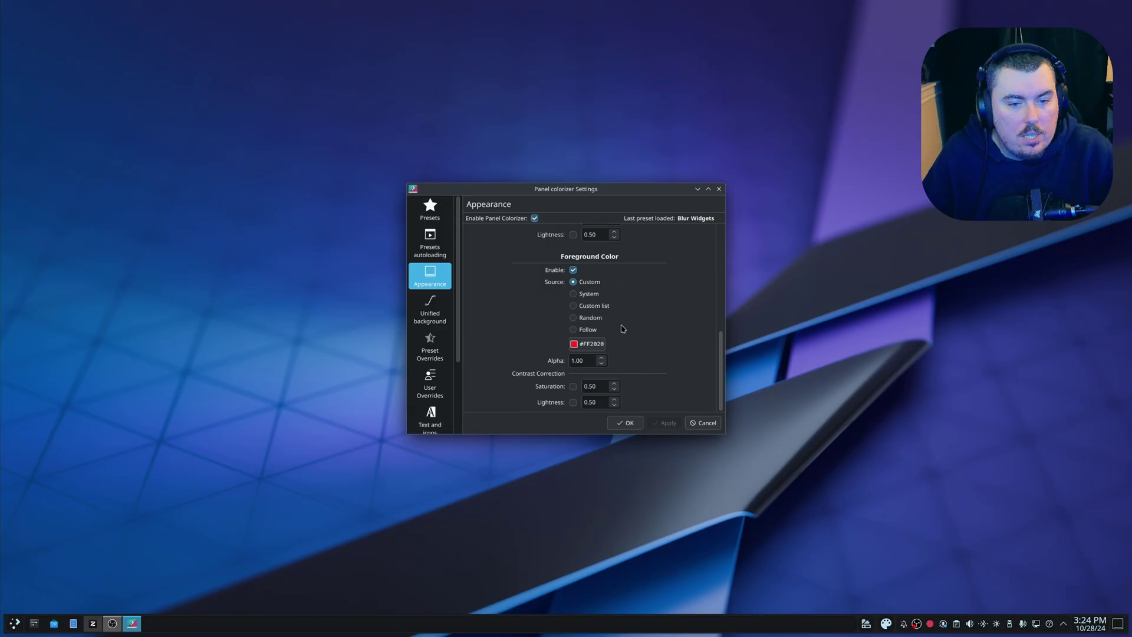
click(430, 314)
scroll(432, 341, down, 1)
scroll(432, 342, down, 2)
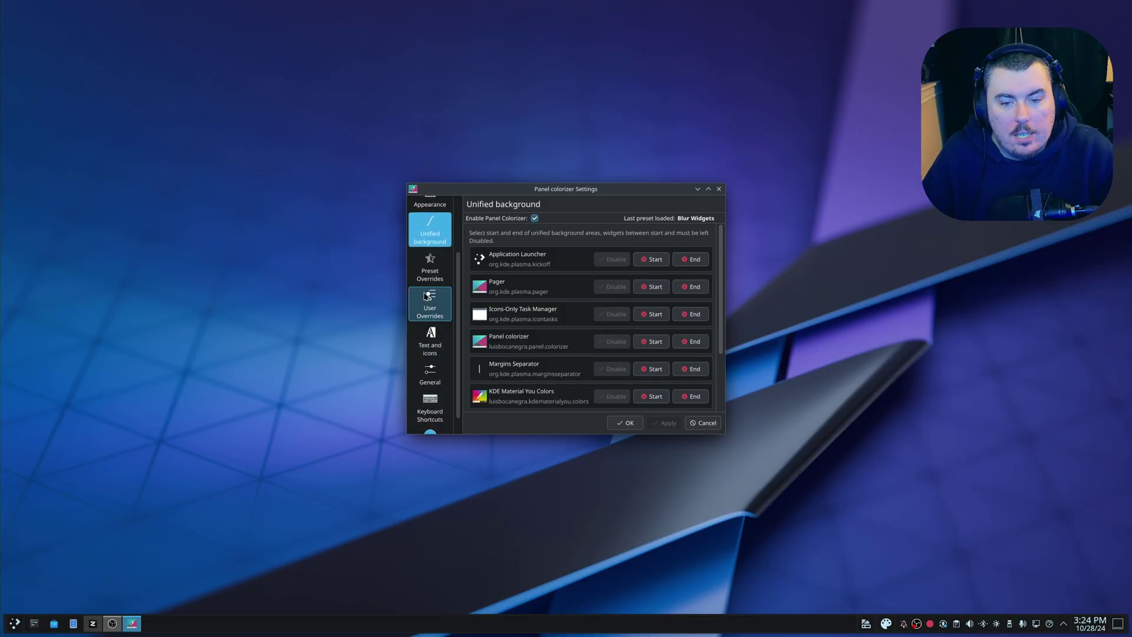
scroll(430, 353, up, 3)
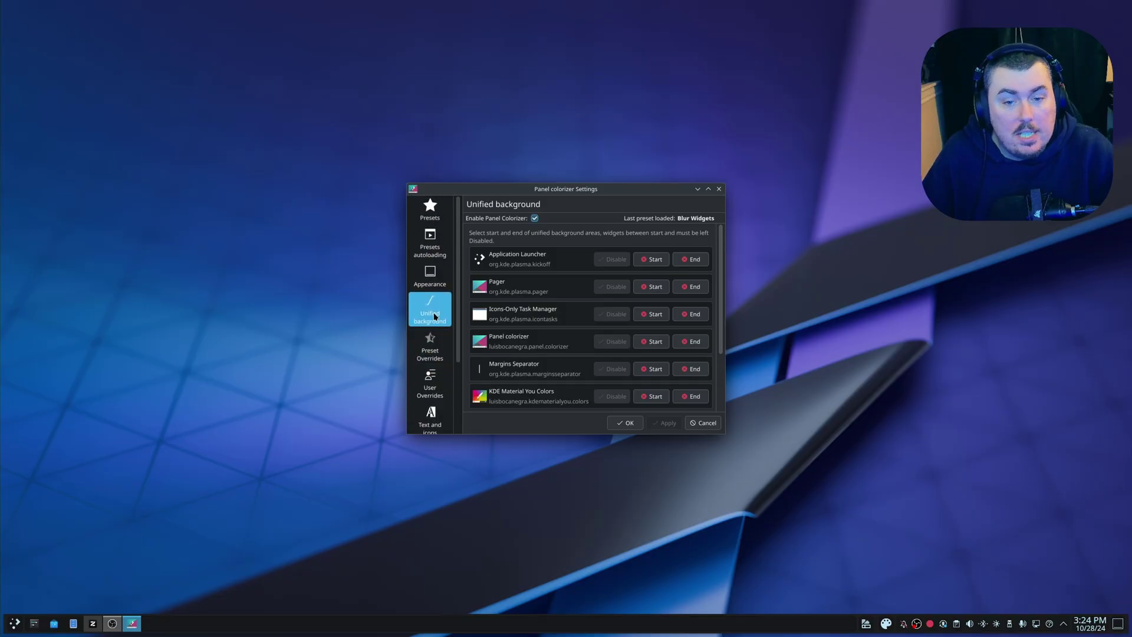
Step: Switch the Panel element's background color source to Custom in the Appearance settings and apply the change
click(440, 271)
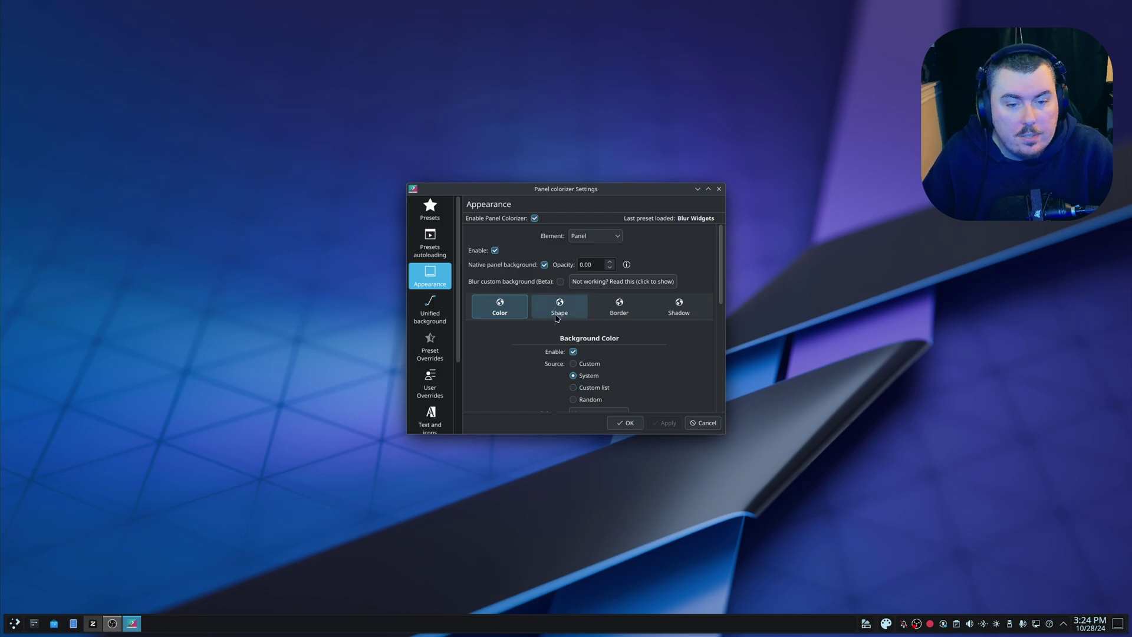
scroll(556, 318, down, 2)
click(584, 315)
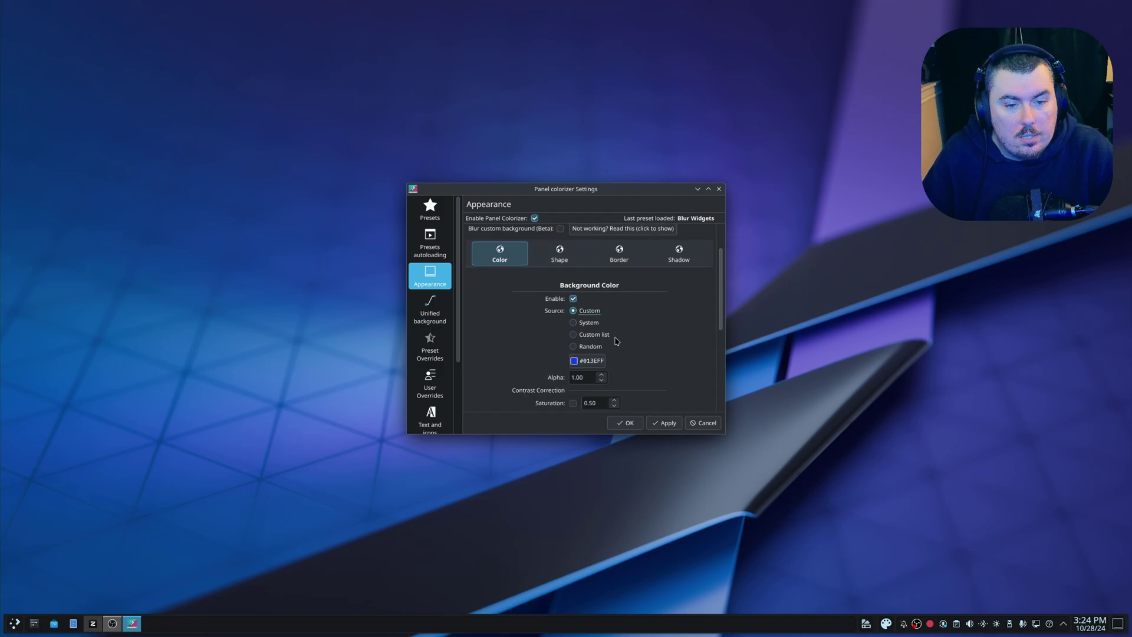
click(669, 424)
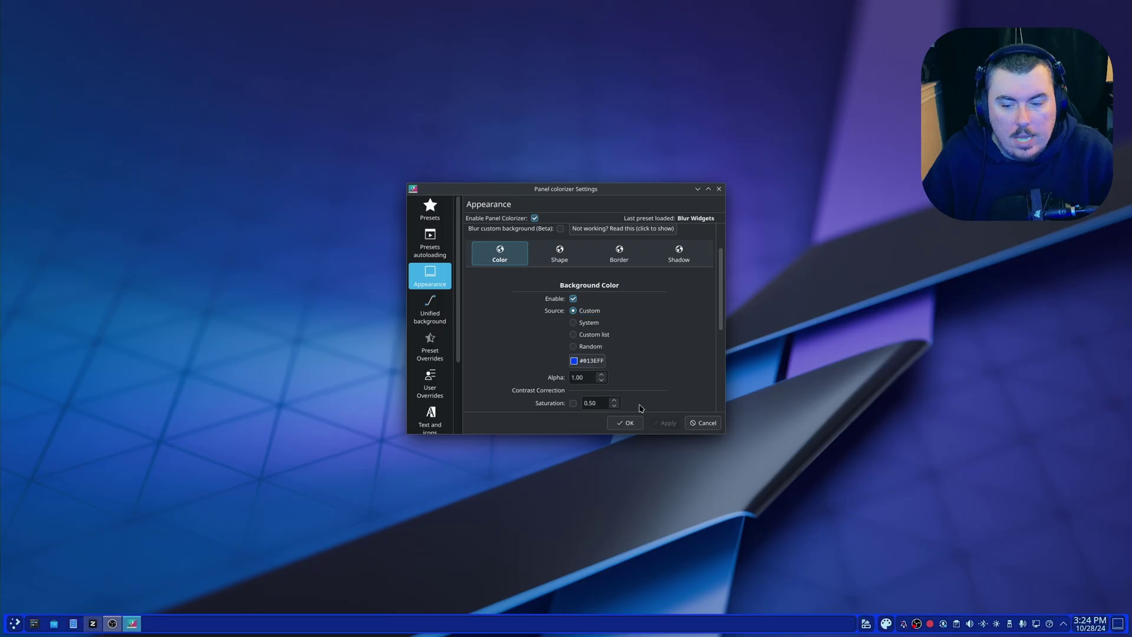
Step: Set the panel's custom background color to dark purple #370059 and apply it
click(587, 360)
drag(582, 385, 601, 385)
click(525, 216)
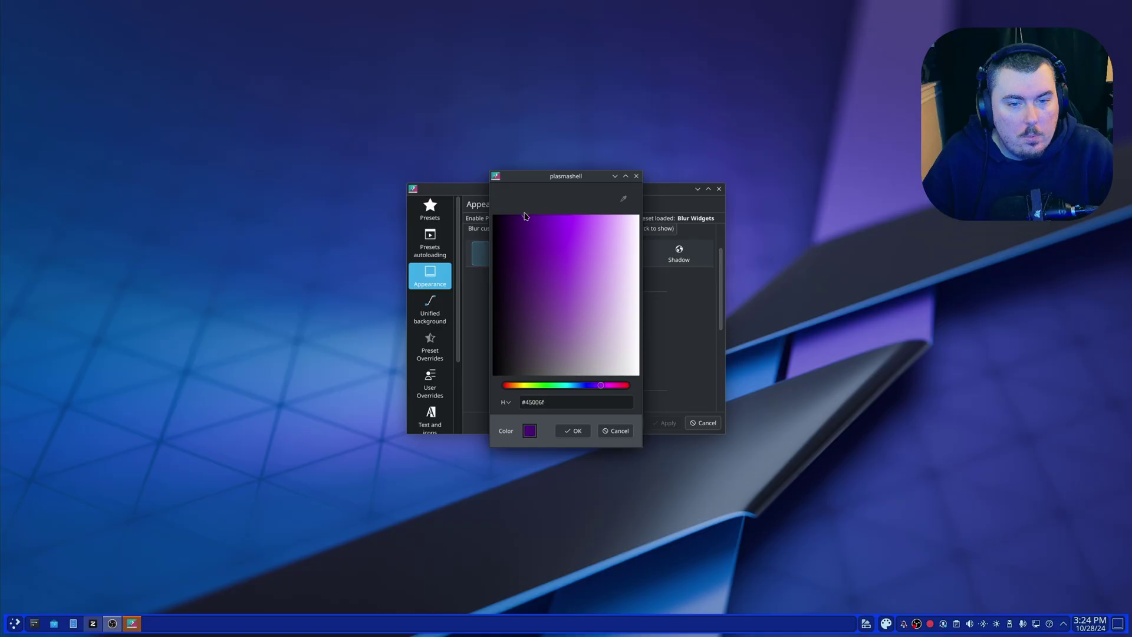
click(573, 431)
click(661, 424)
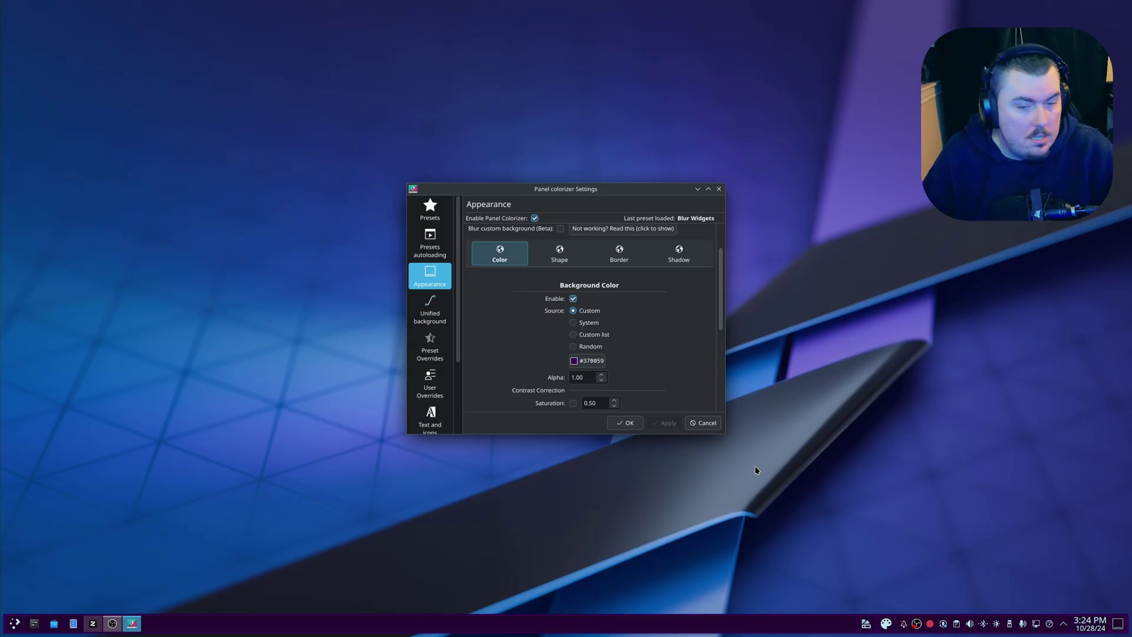
Step: Enable the panel's corner radius in the Shape settings, set all four corners to 15, and apply the change
click(560, 254)
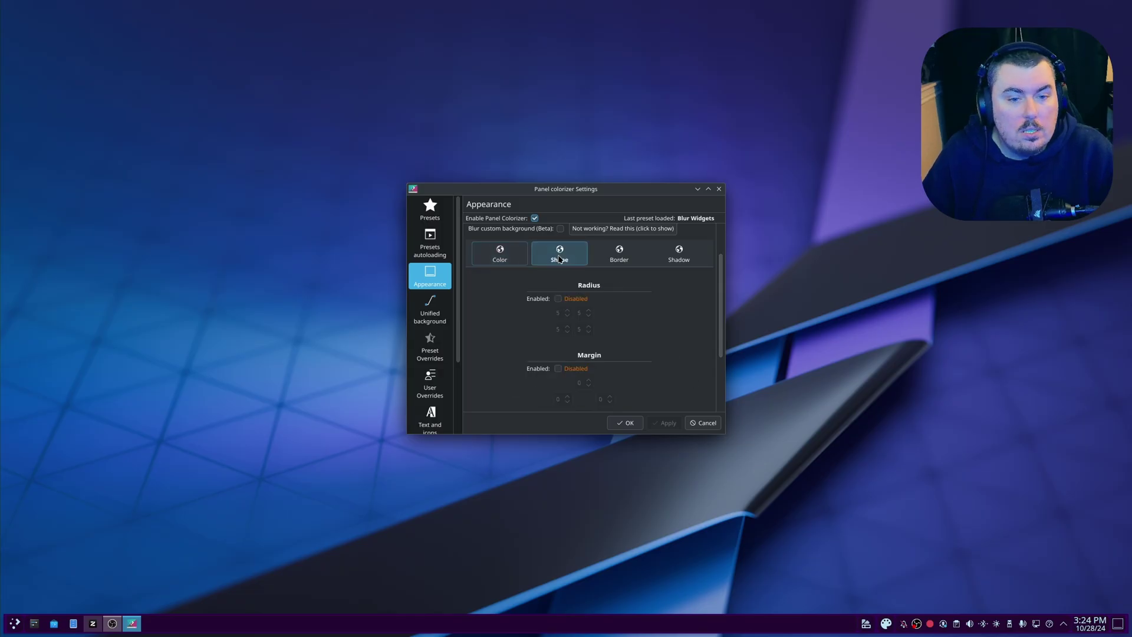
click(558, 299)
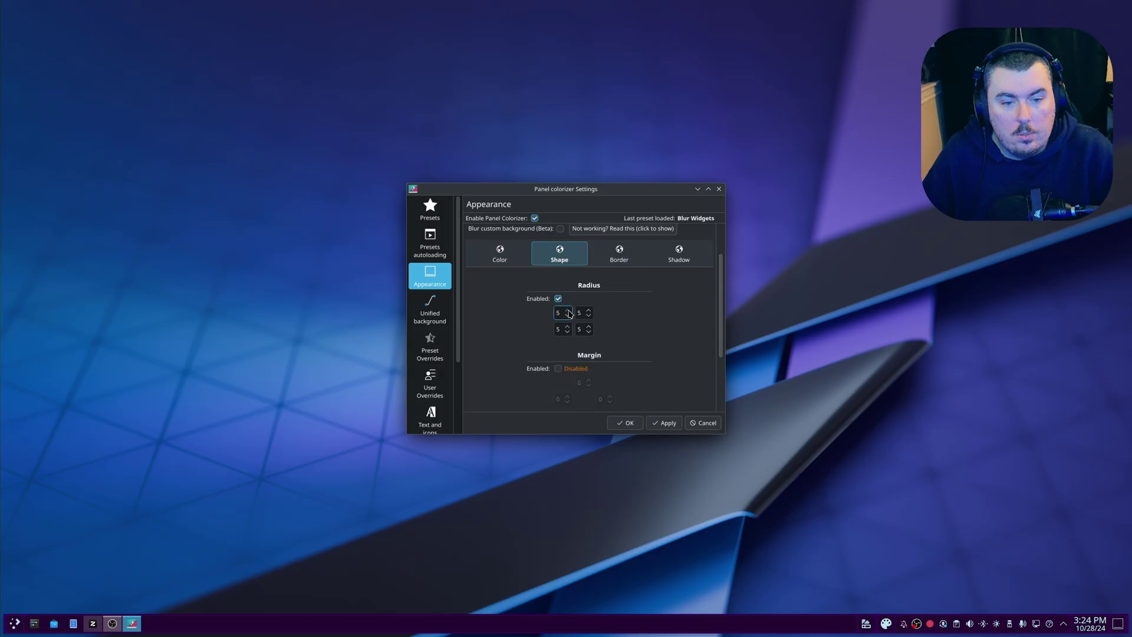
double_click(563, 312)
text(15)
double_click(582, 313)
text(15)
double_click(557, 330)
text(15)
double_click(580, 329)
text(15)
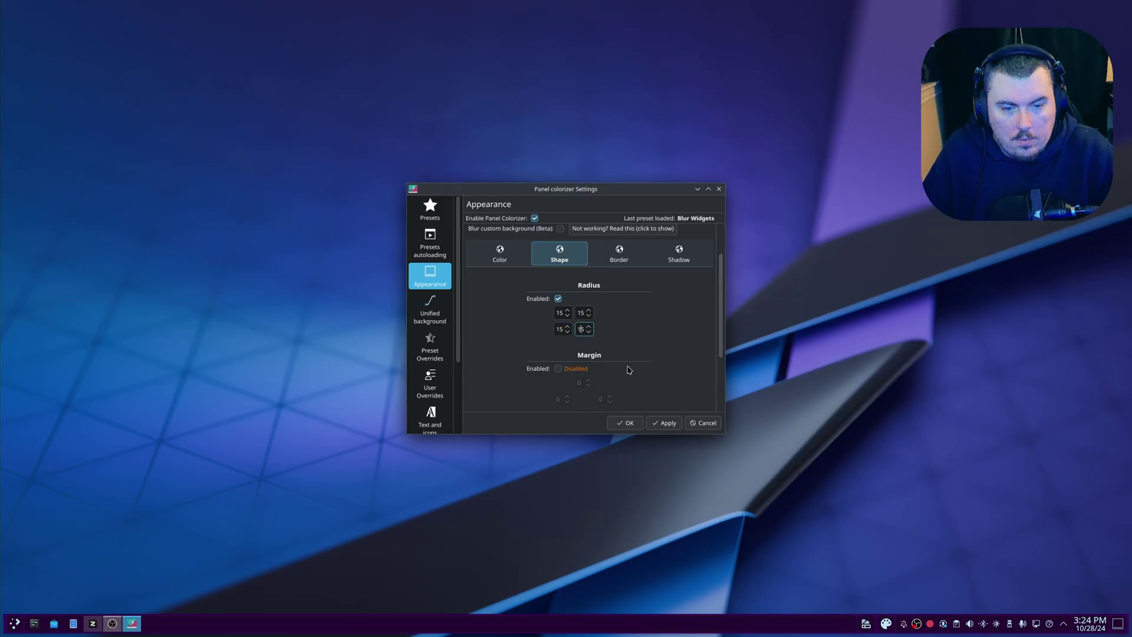
click(653, 423)
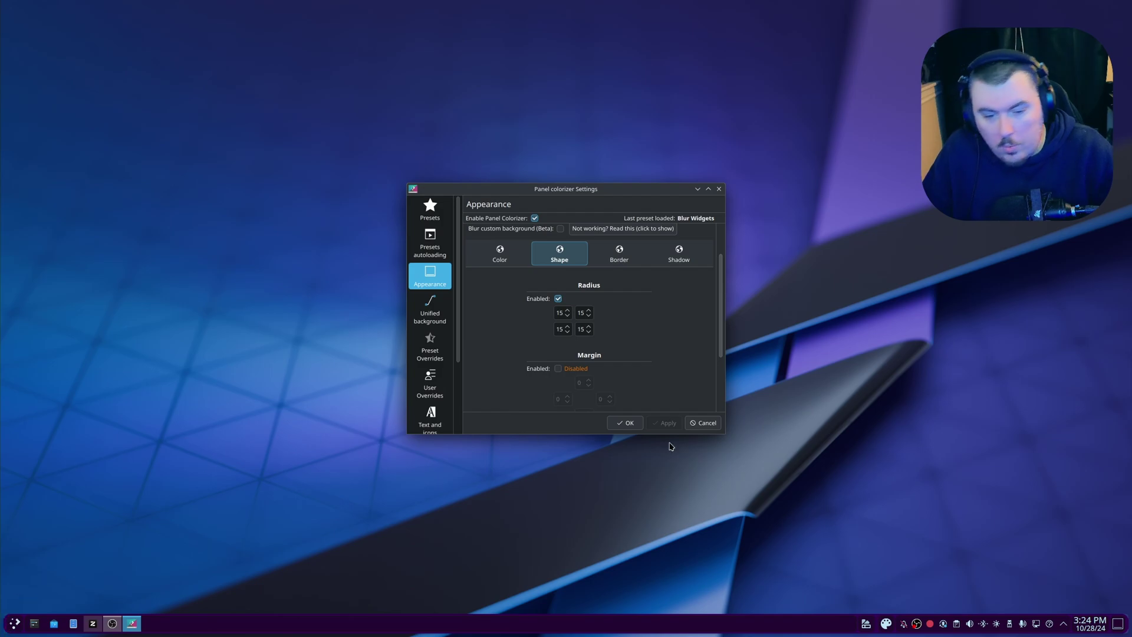
Step: Set the alpha of the panel's background color to 0.70 and apply the change
click(503, 261)
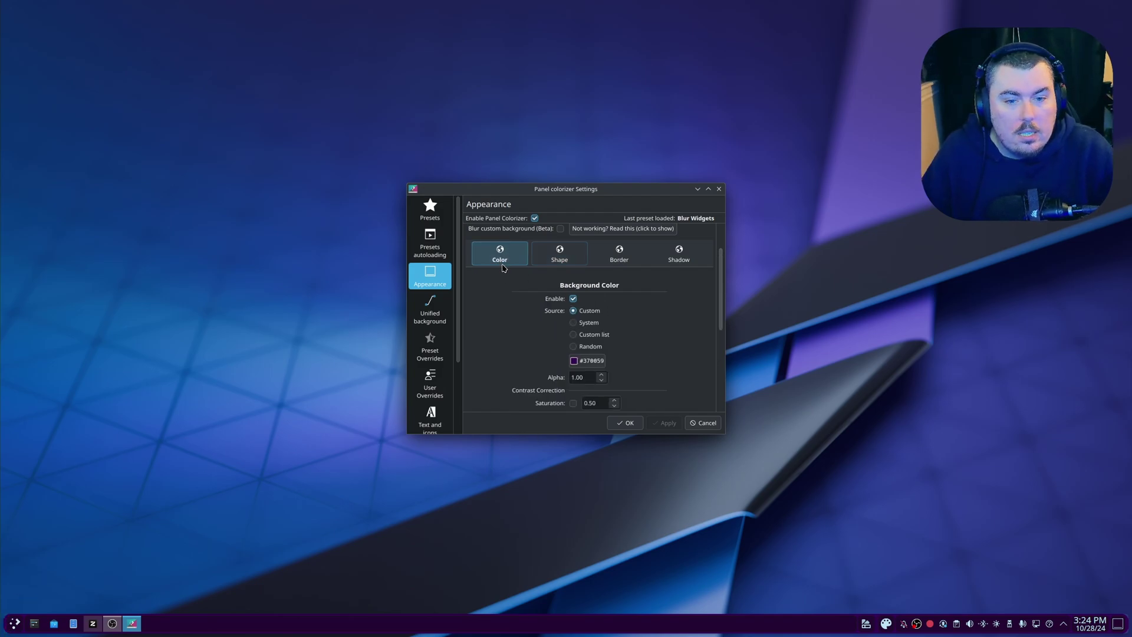
scroll(538, 360, down, 3)
scroll(537, 359, down, 1)
click(601, 275)
click(602, 274)
click(654, 426)
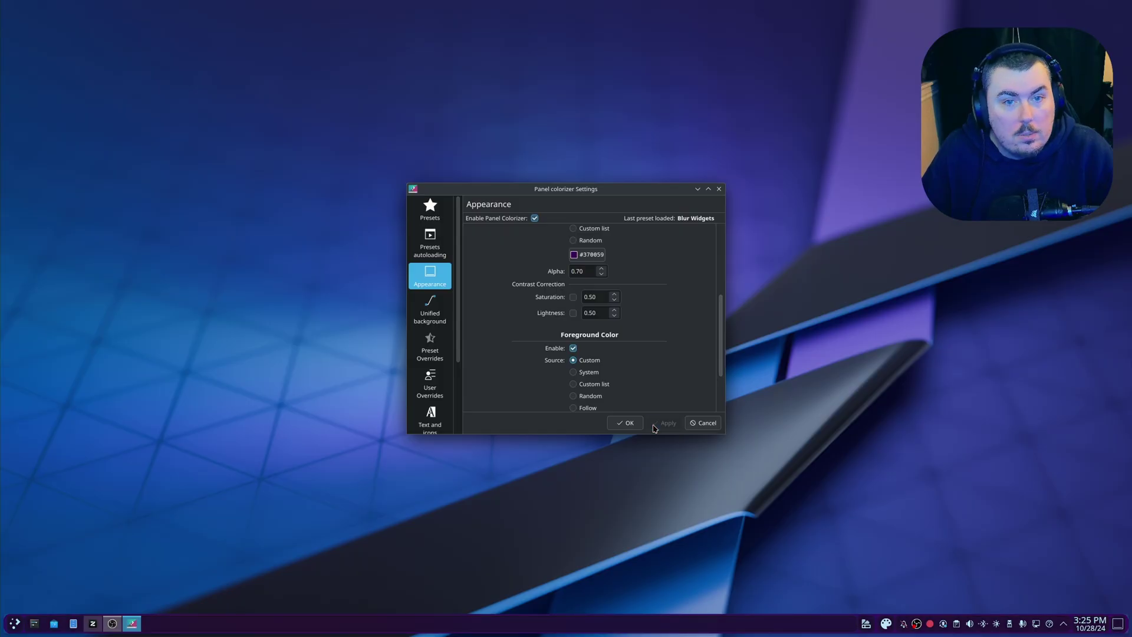
Step: Enable the panel border, try a width of 1, then set the width to 2 and apply it
scroll(657, 367, down, 3)
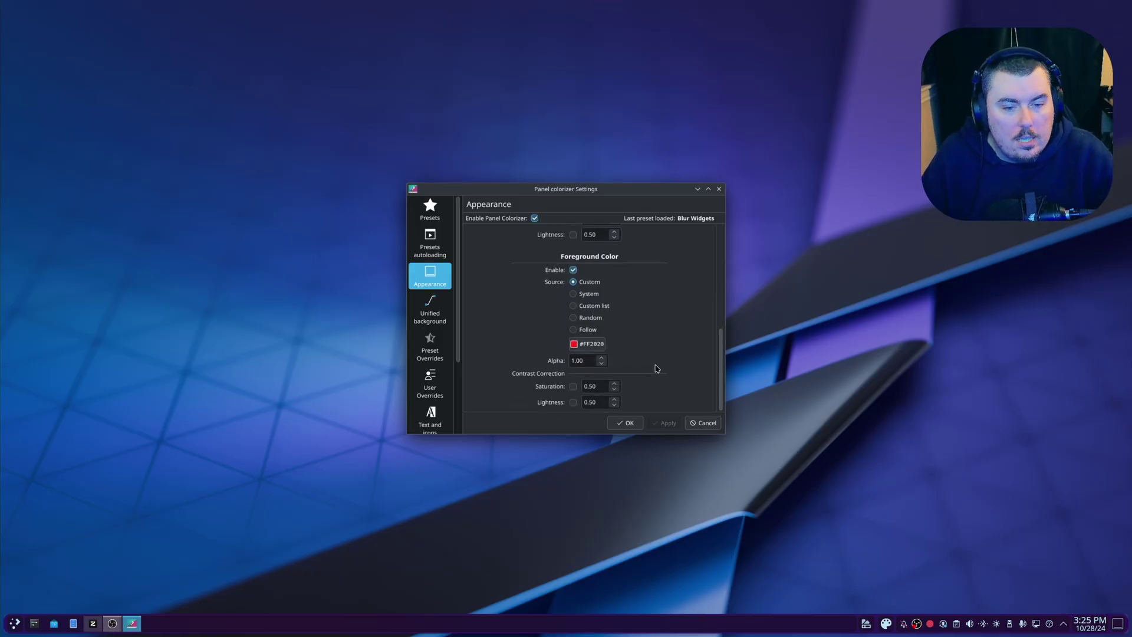
scroll(621, 369, up, 10)
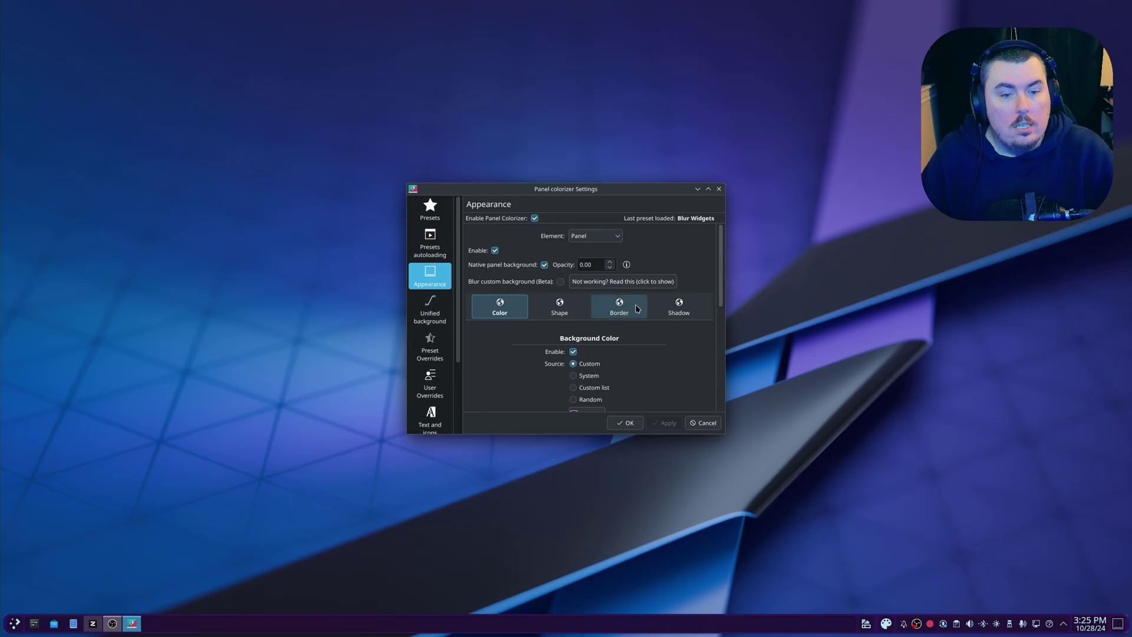
click(637, 309)
click(573, 334)
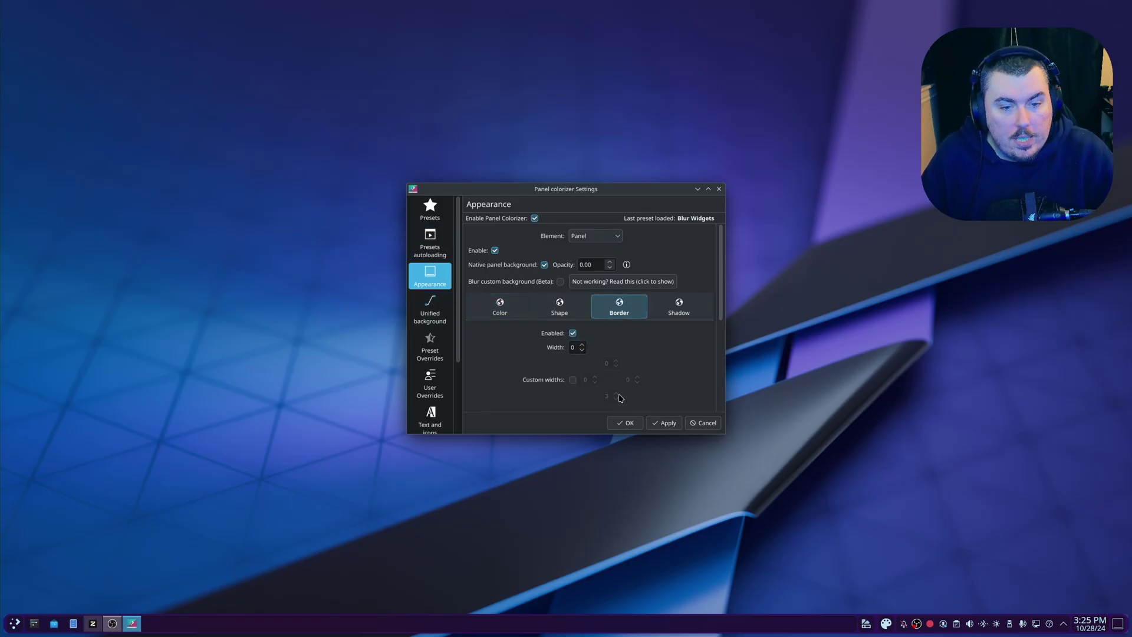
click(657, 424)
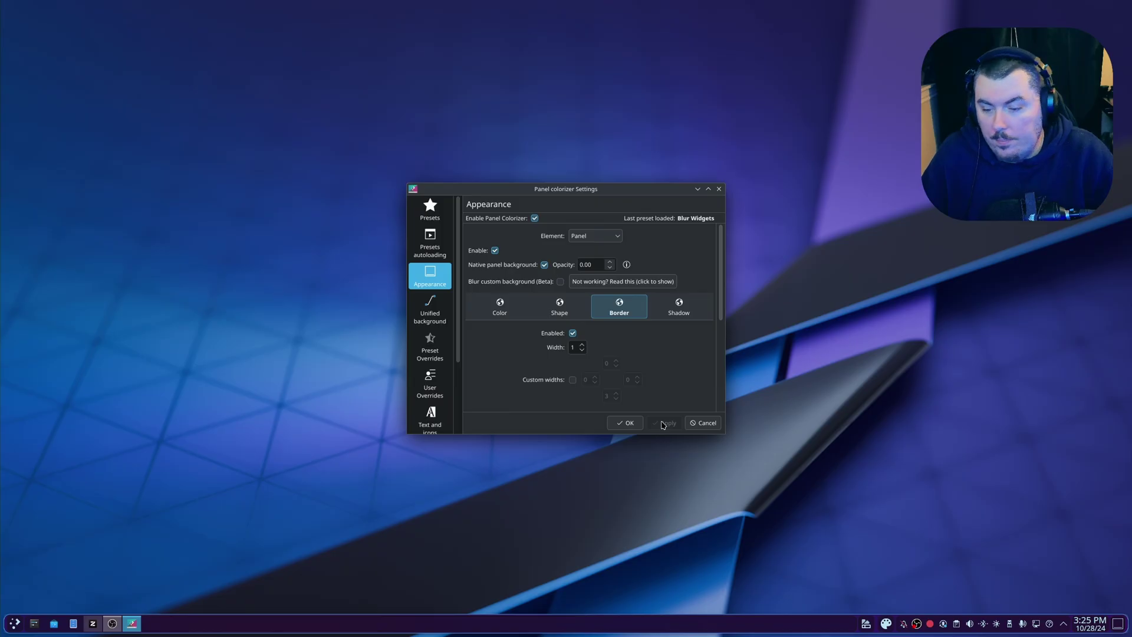
click(582, 344)
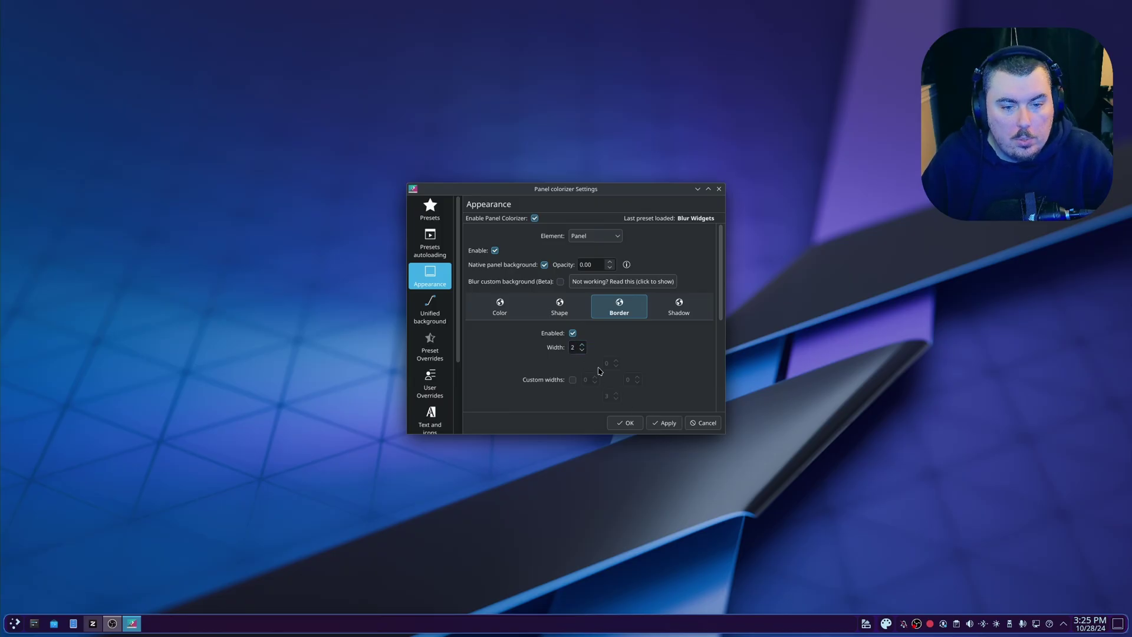
click(652, 424)
Step: Enable custom border widths for the panel, set the top and bottom widths to 2, and apply the change
scroll(648, 380, down, 10)
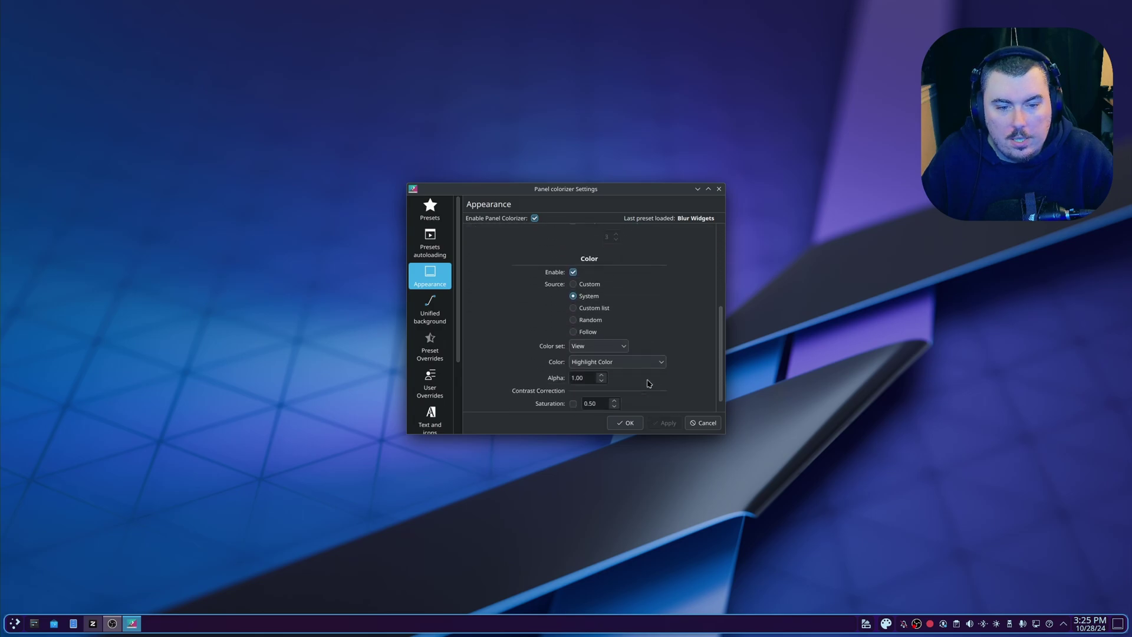
scroll(648, 379, up, 5)
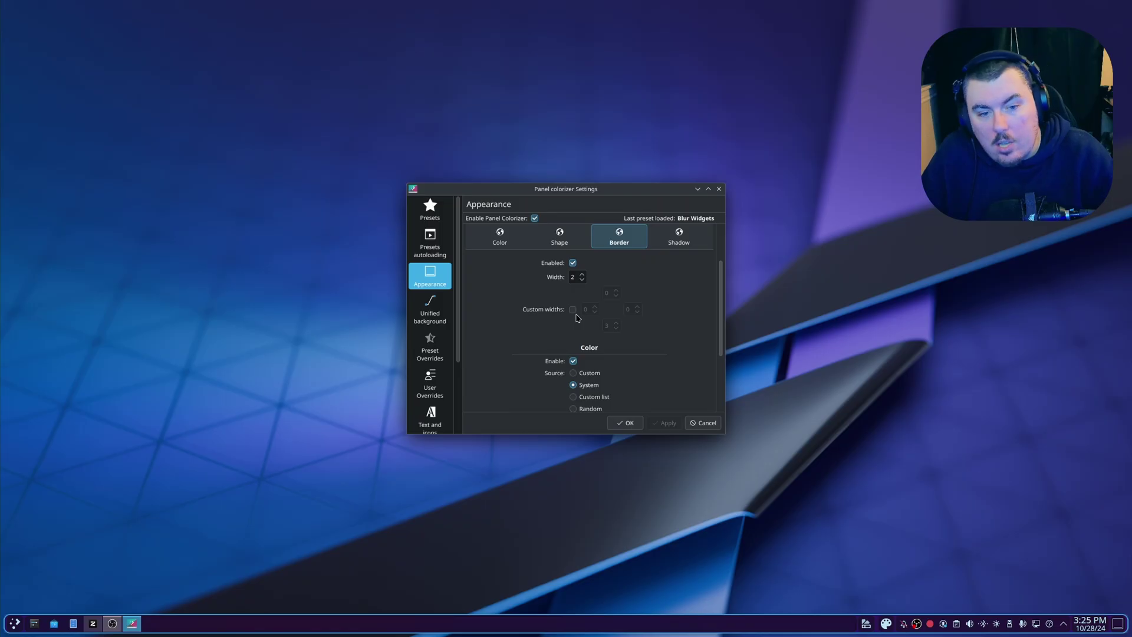
click(573, 309)
scroll(616, 293, up, 2)
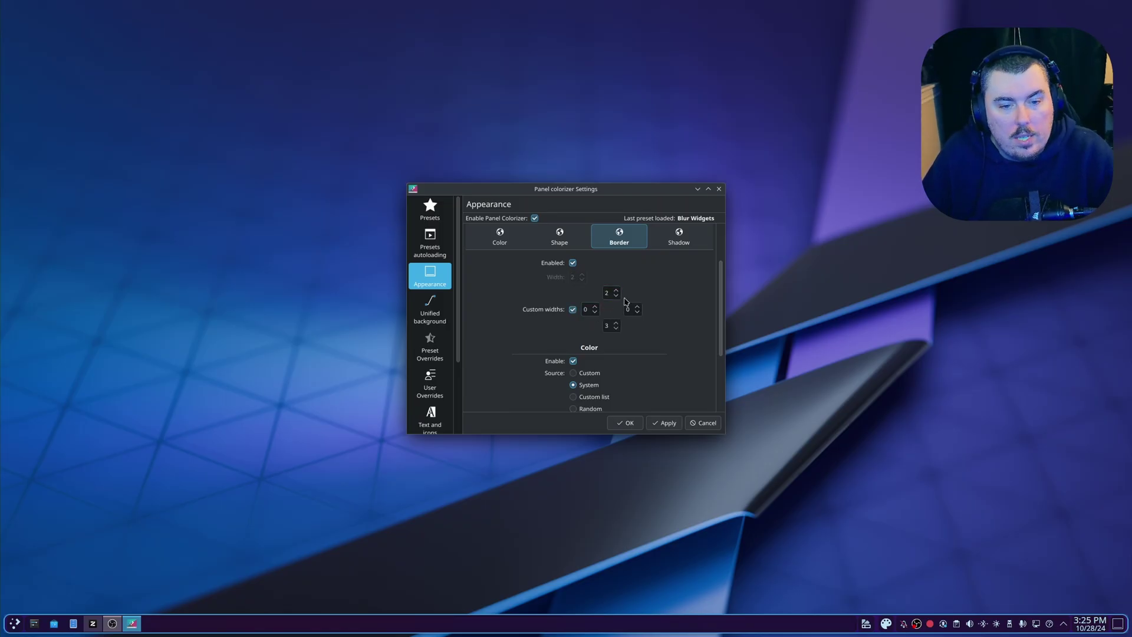
click(617, 332)
click(654, 426)
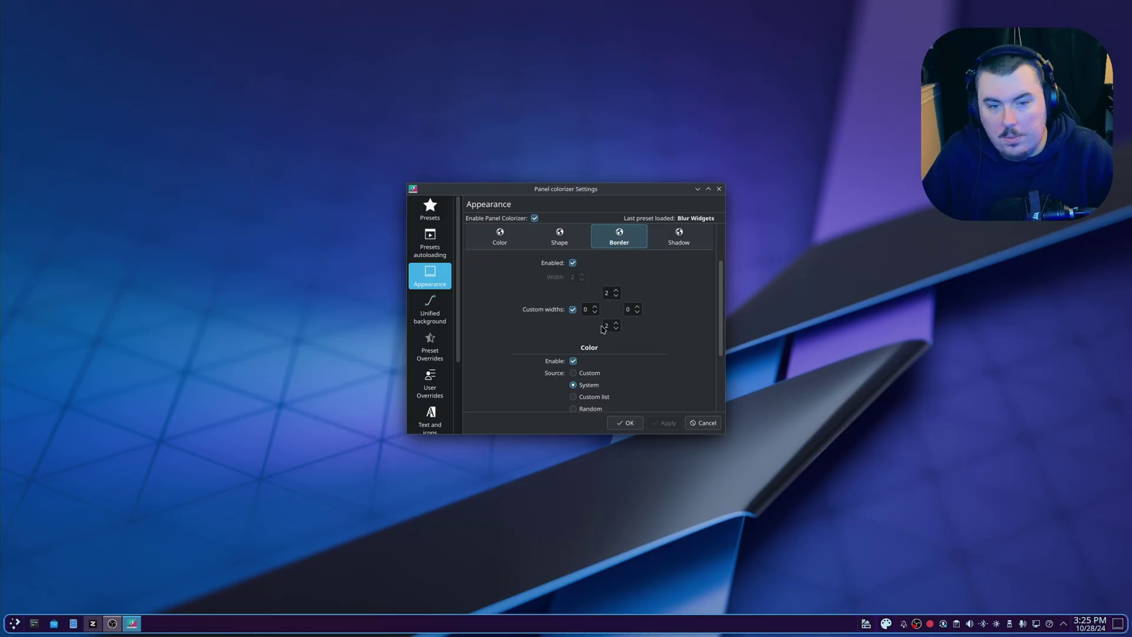
Step: Switch the panel border off and back on, disable its custom widths, and apply the change
click(573, 264)
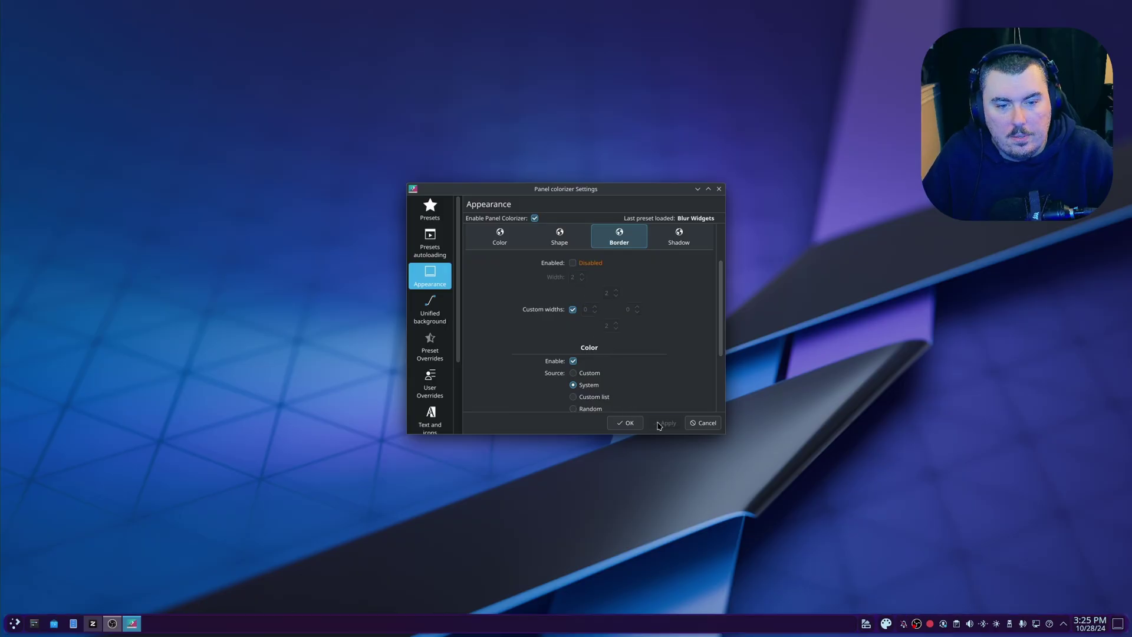
click(573, 263)
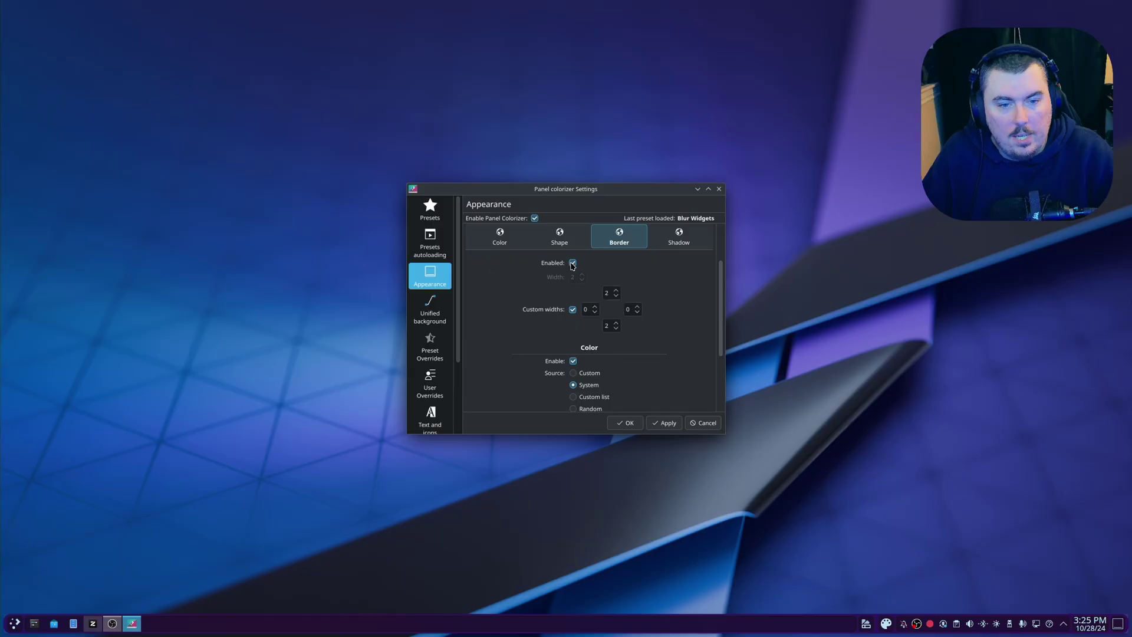
click(662, 423)
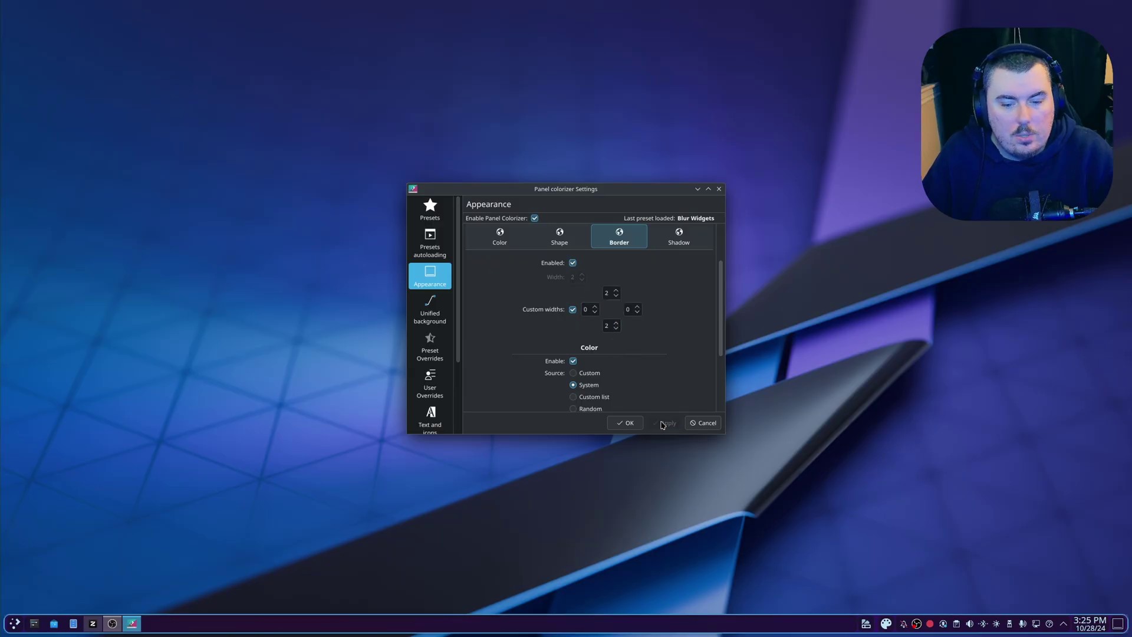
click(572, 309)
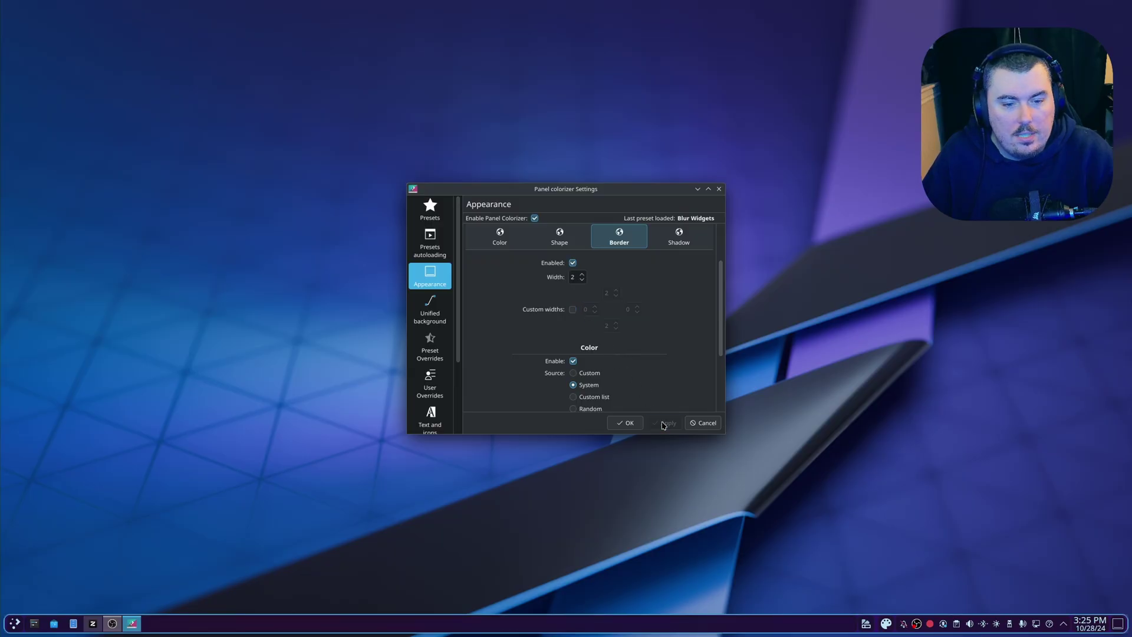
Step: Set the panel border's color source to Custom with the color #FF6C06 and apply the change
scroll(637, 364, down, 3)
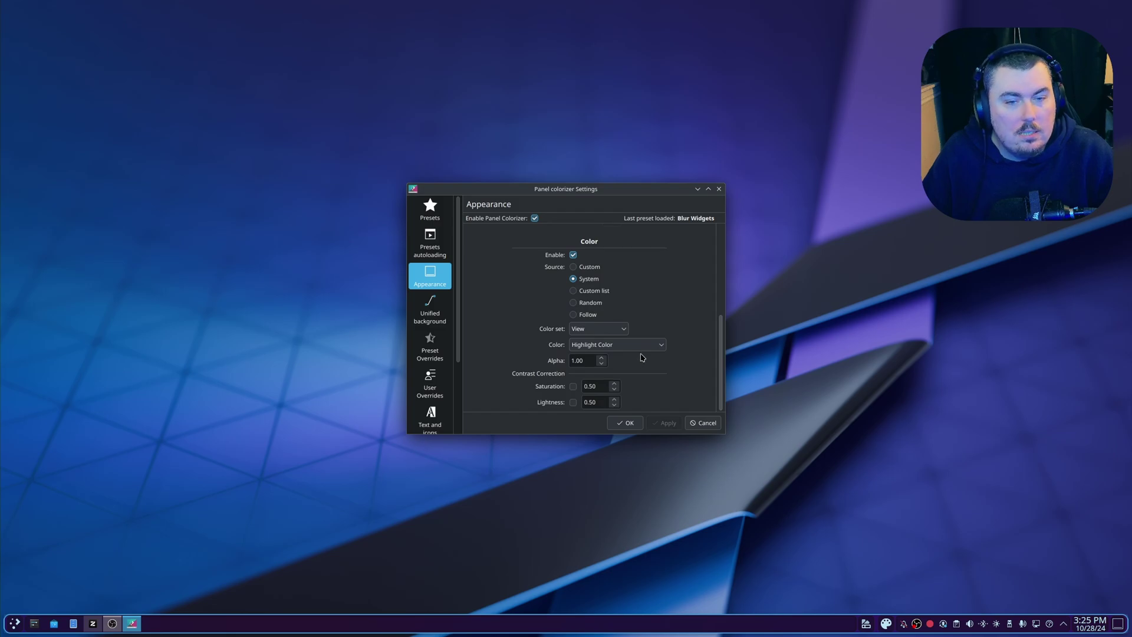
click(583, 267)
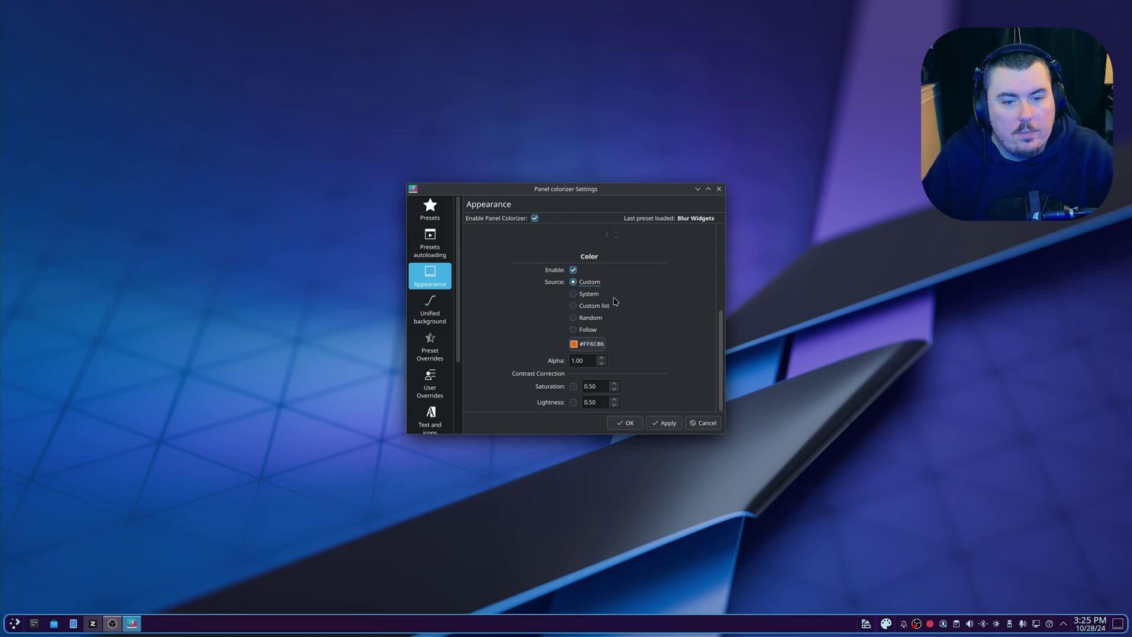
click(572, 345)
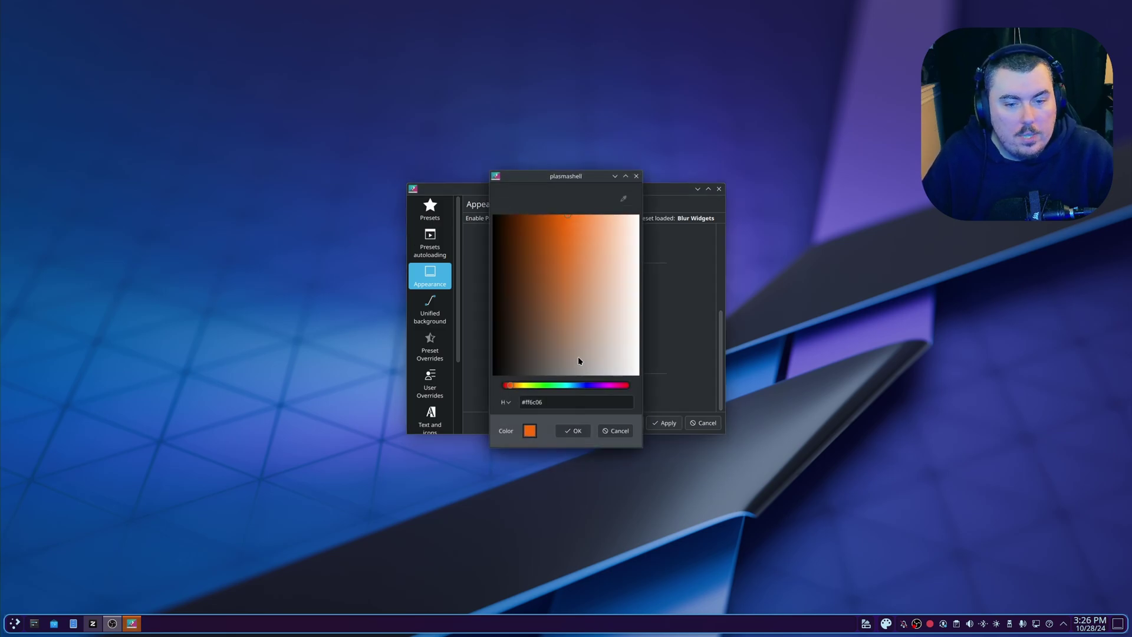
click(577, 430)
click(662, 427)
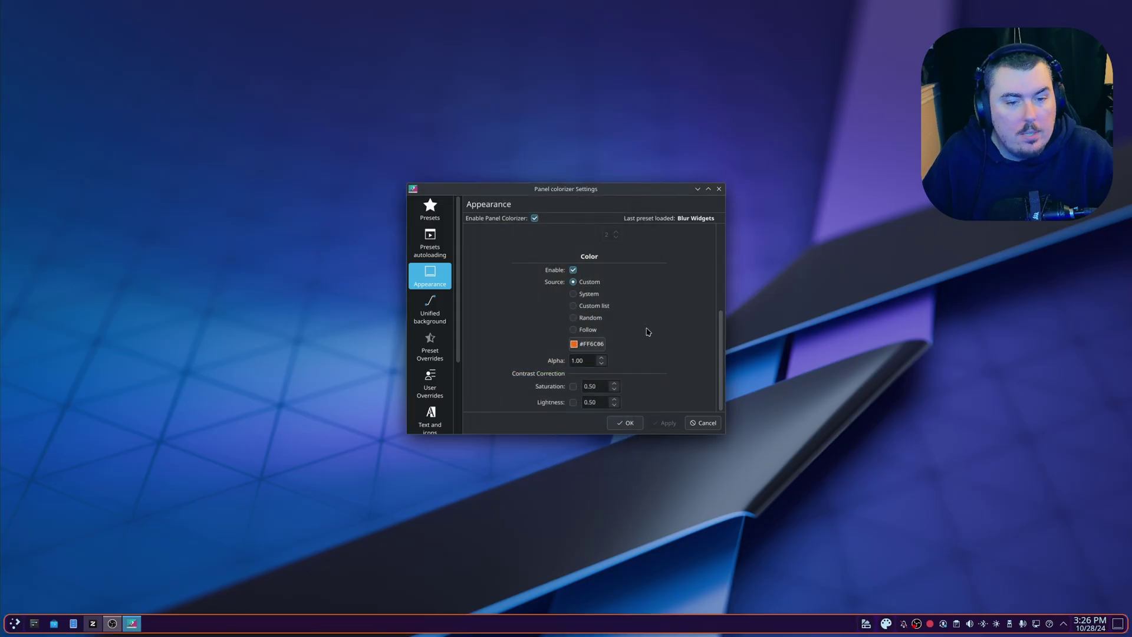
Step: Set the alpha of the panel's border color to 0.65 and apply the change
click(601, 363)
click(602, 363)
click(601, 363)
click(602, 364)
click(662, 424)
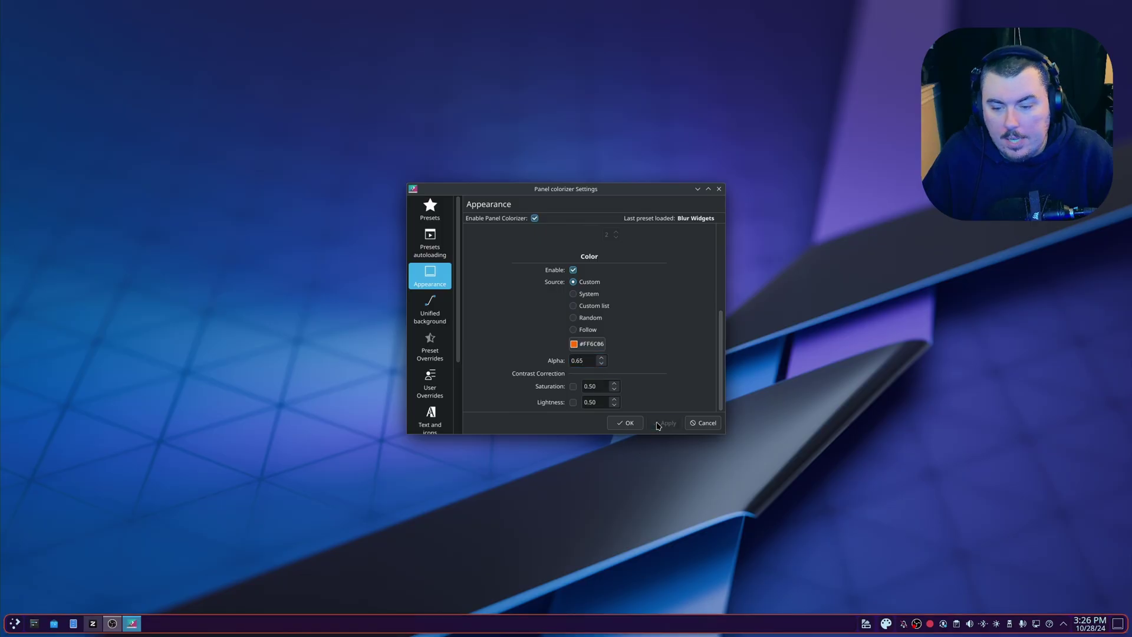
Step: View the presets autoloading and presets settings of Panel Colorizer, and close its settings with the changes accepted
click(430, 244)
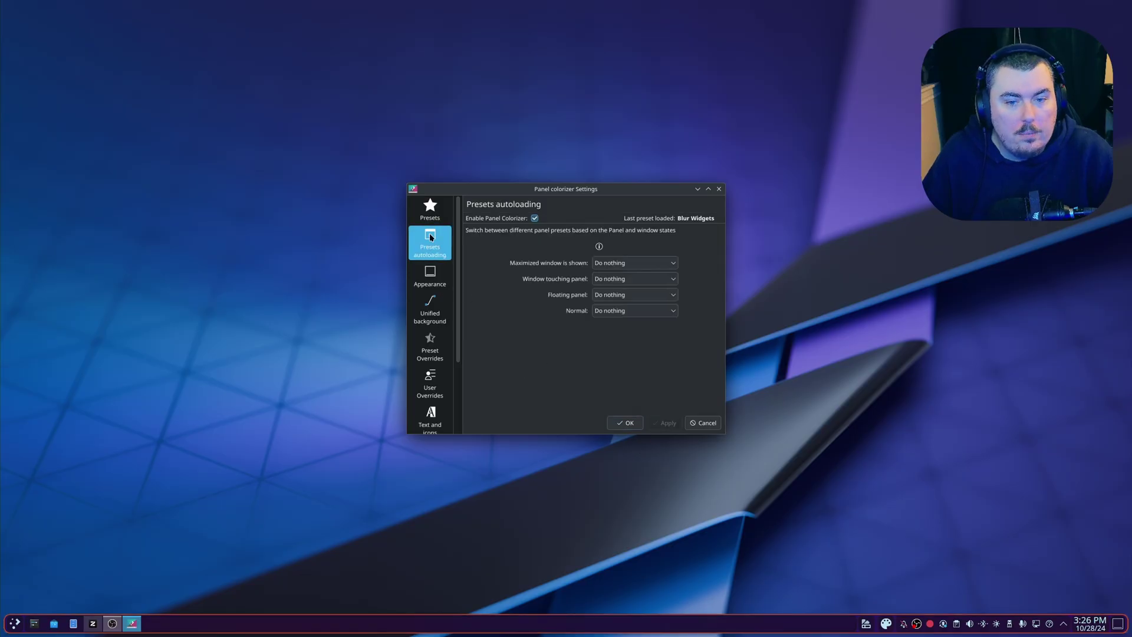
click(429, 210)
click(625, 423)
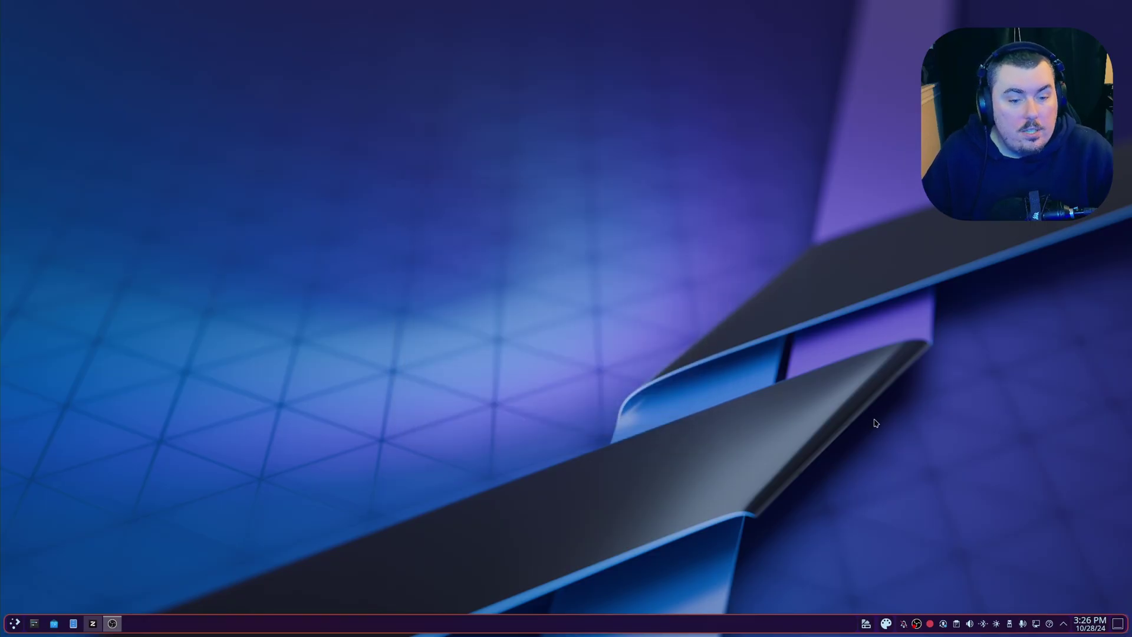
Step: Open Discover and System Settings and arrange their windows side by side on the desktop
click(886, 624)
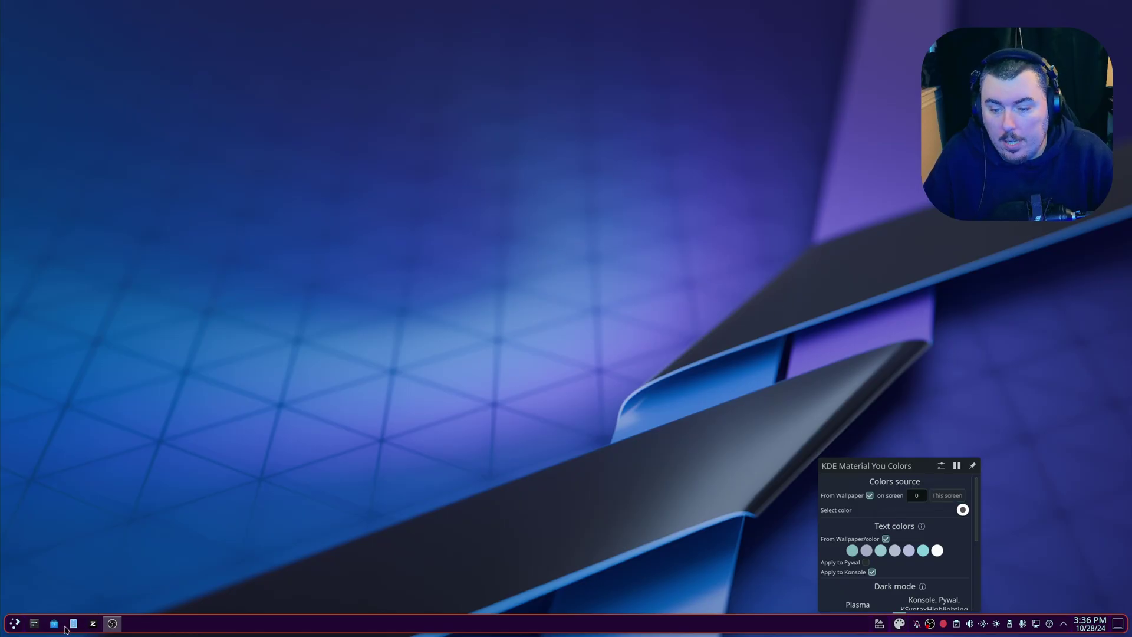
click(15, 624)
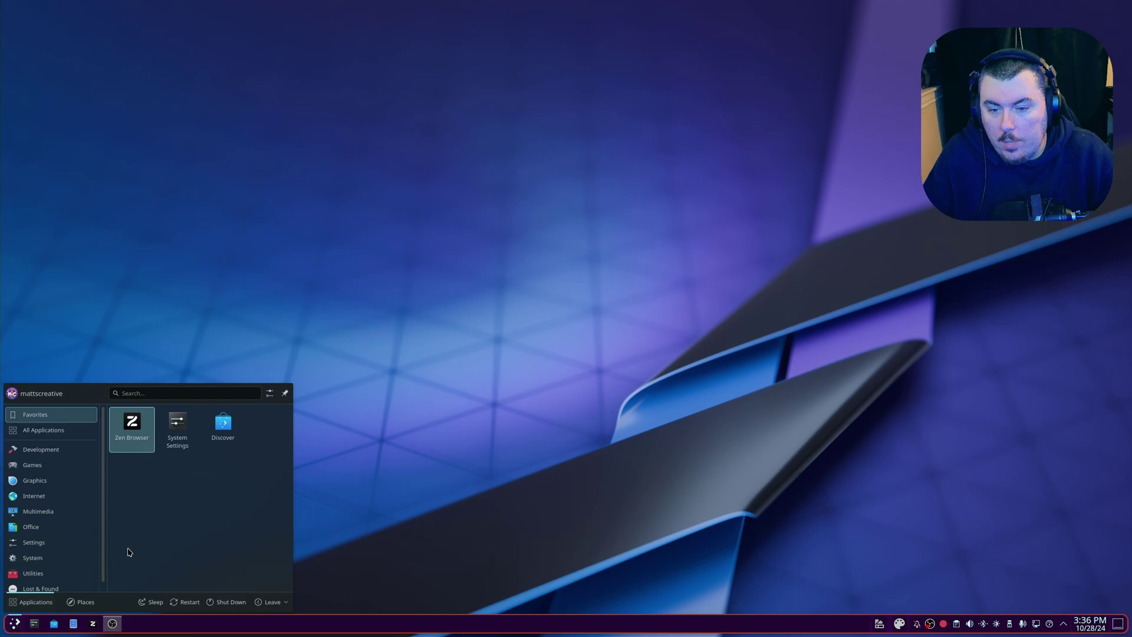
click(223, 425)
click(15, 628)
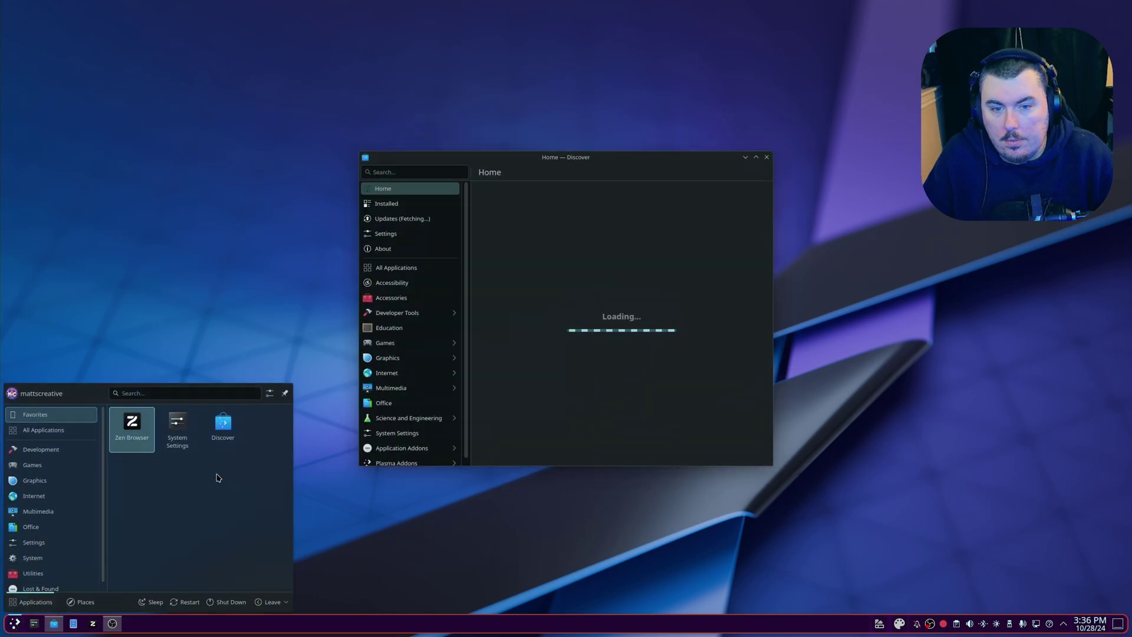
click(177, 428)
drag(552, 169, 781, 83)
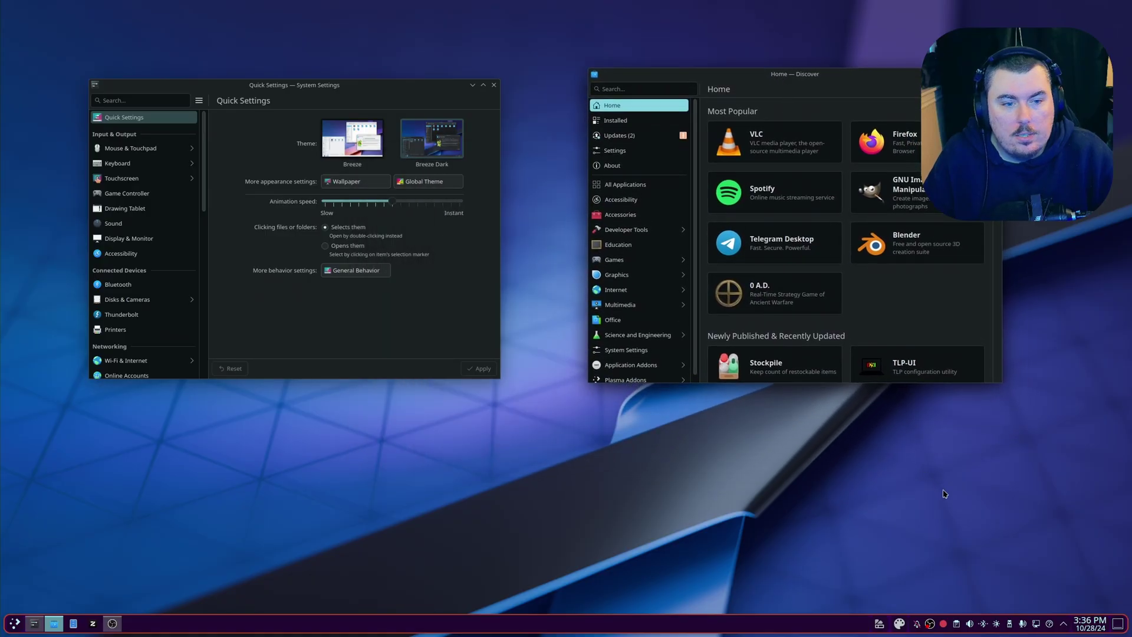
Step: Try a colorfulness of 5.1 for the TonalSpot scheme in KDE Material You Colors, and raise it to 6.6
click(900, 624)
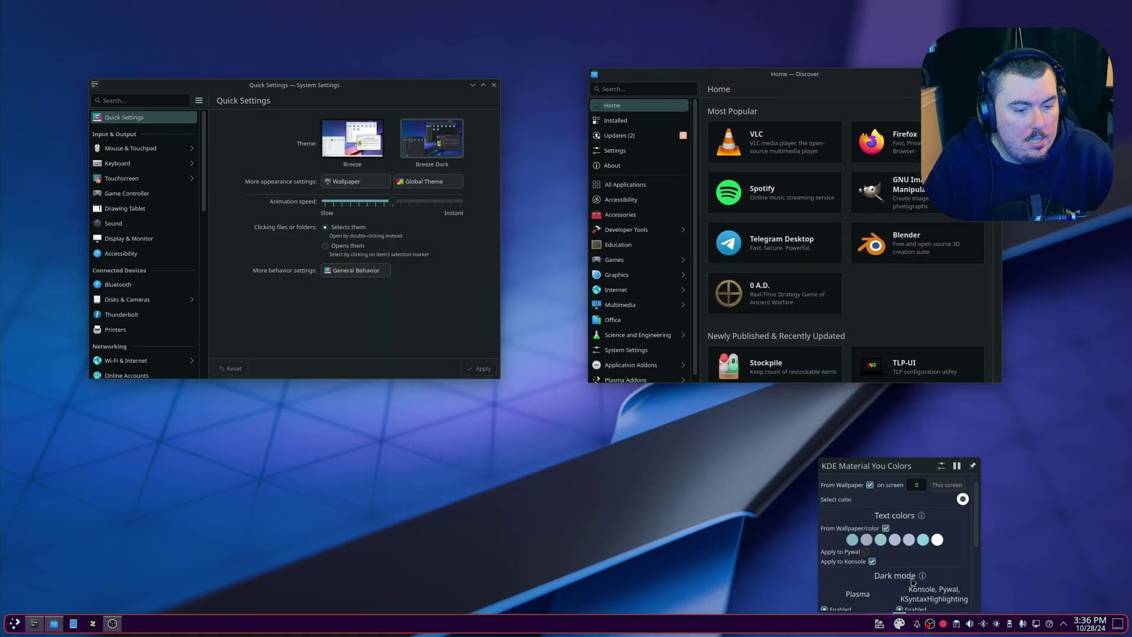
drag(870, 575, 903, 576)
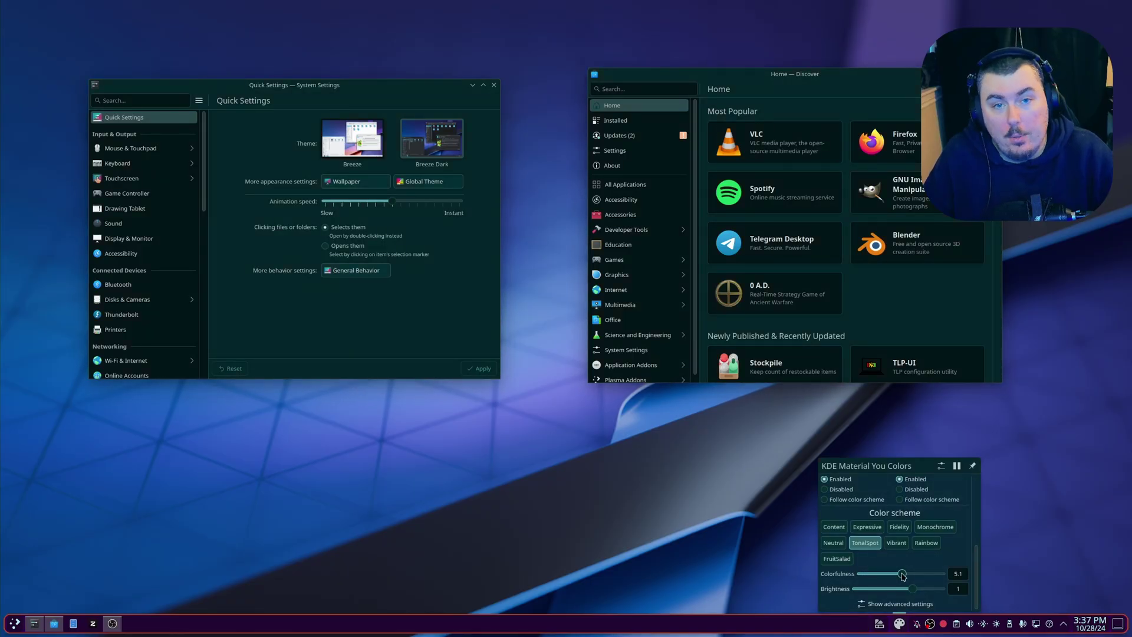
drag(903, 576, 915, 579)
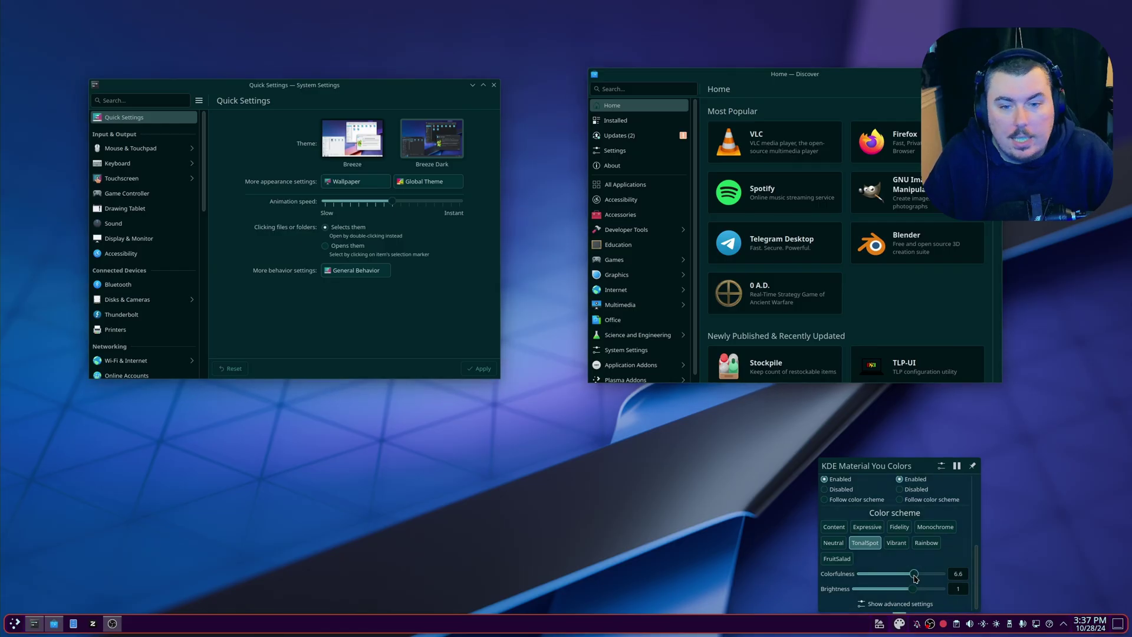
Step: Open the desktop's wallpaper settings and apply the Autumn 5.5 wallpaper
right_click(489, 474)
click(539, 480)
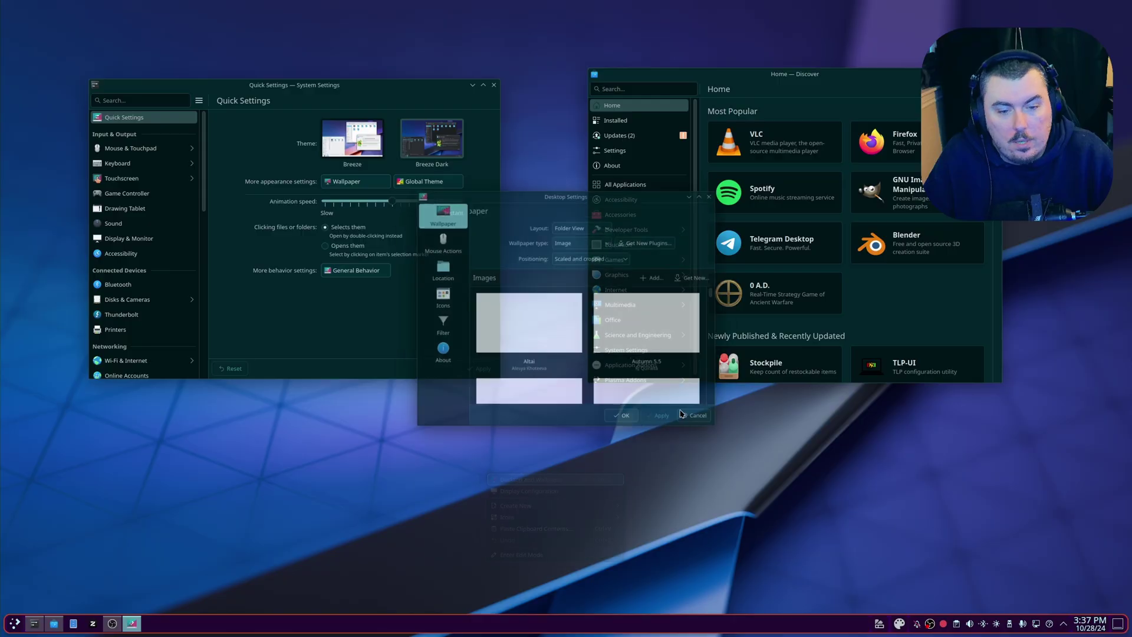
scroll(620, 353, down, 2)
scroll(620, 352, up, 2)
click(620, 353)
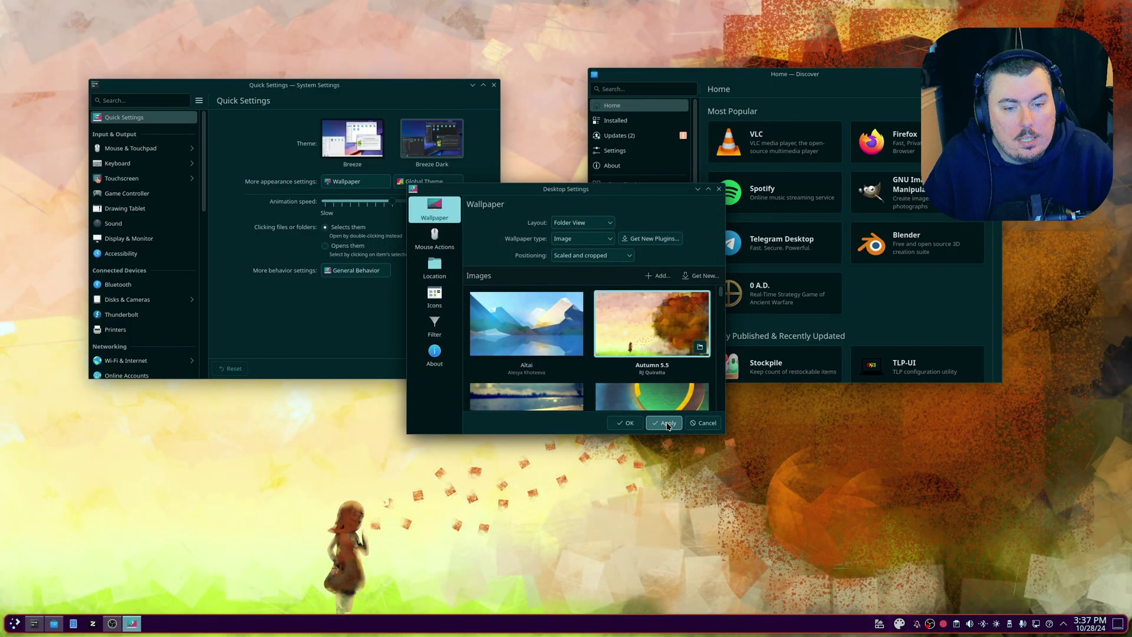
click(665, 422)
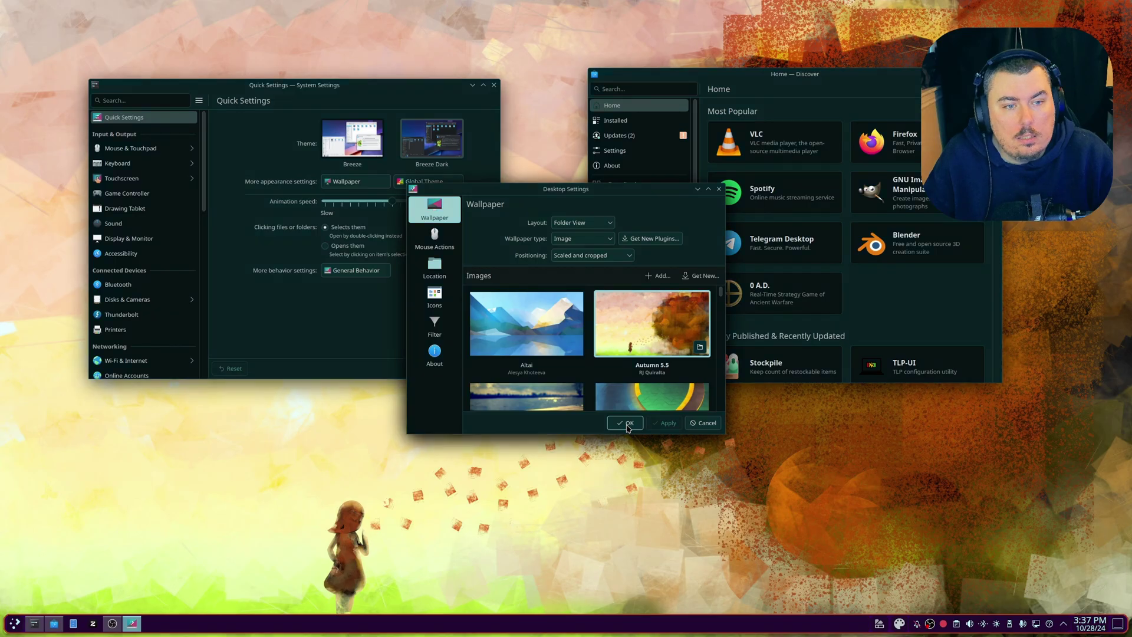
Step: Apply the Fallen Leaf wallpaper to the desktop
scroll(615, 377, down, 5)
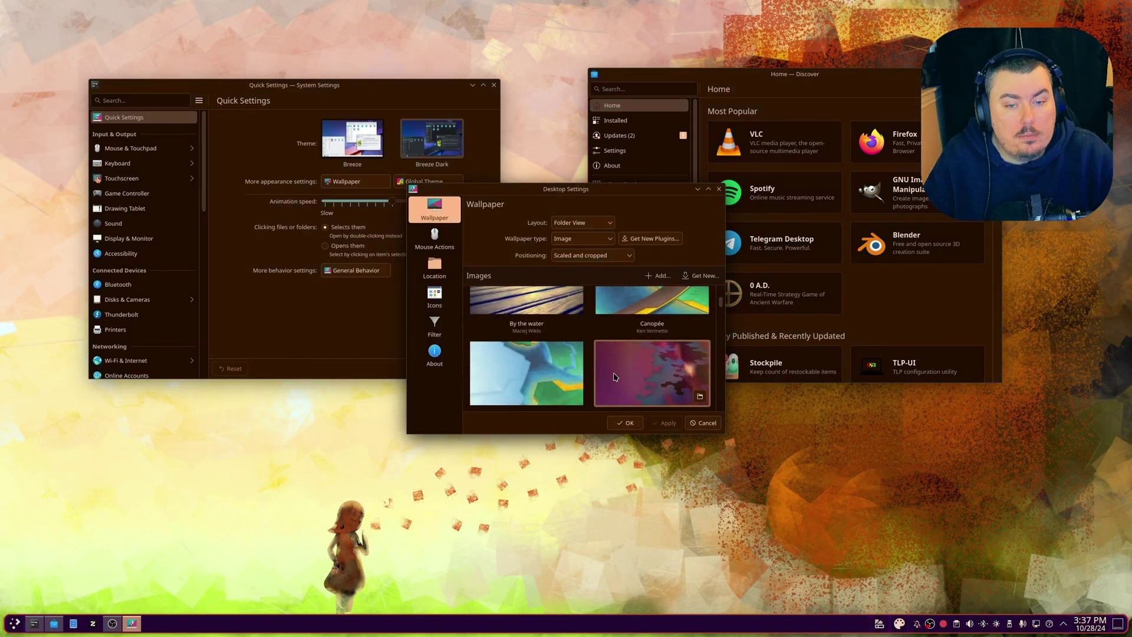
scroll(615, 377, down, 3)
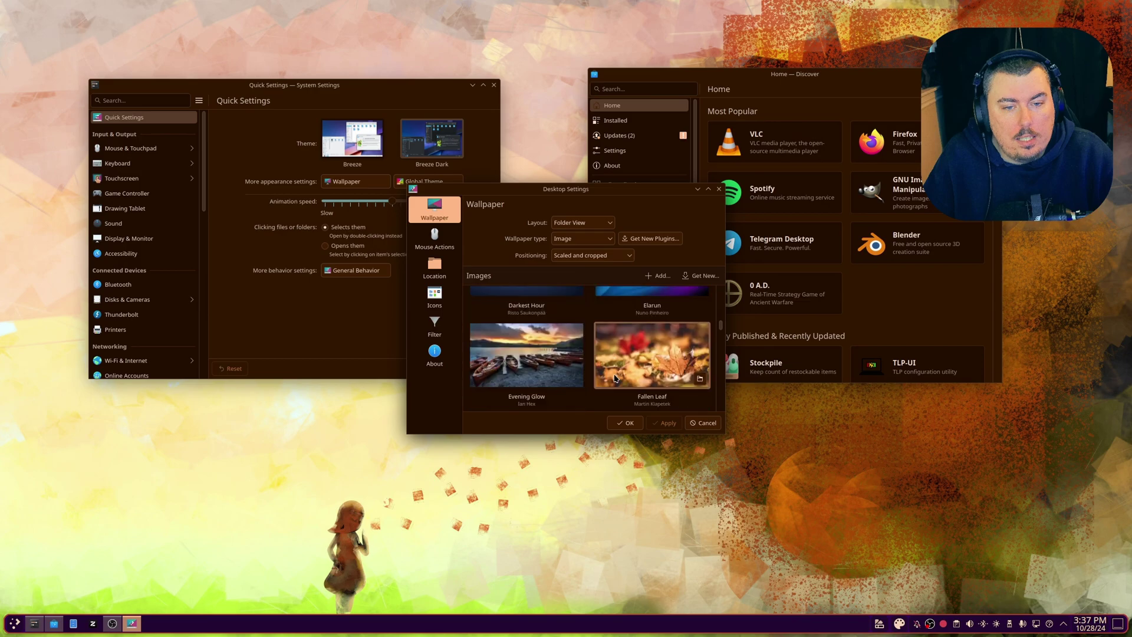
scroll(614, 377, up, 1)
click(643, 363)
click(658, 422)
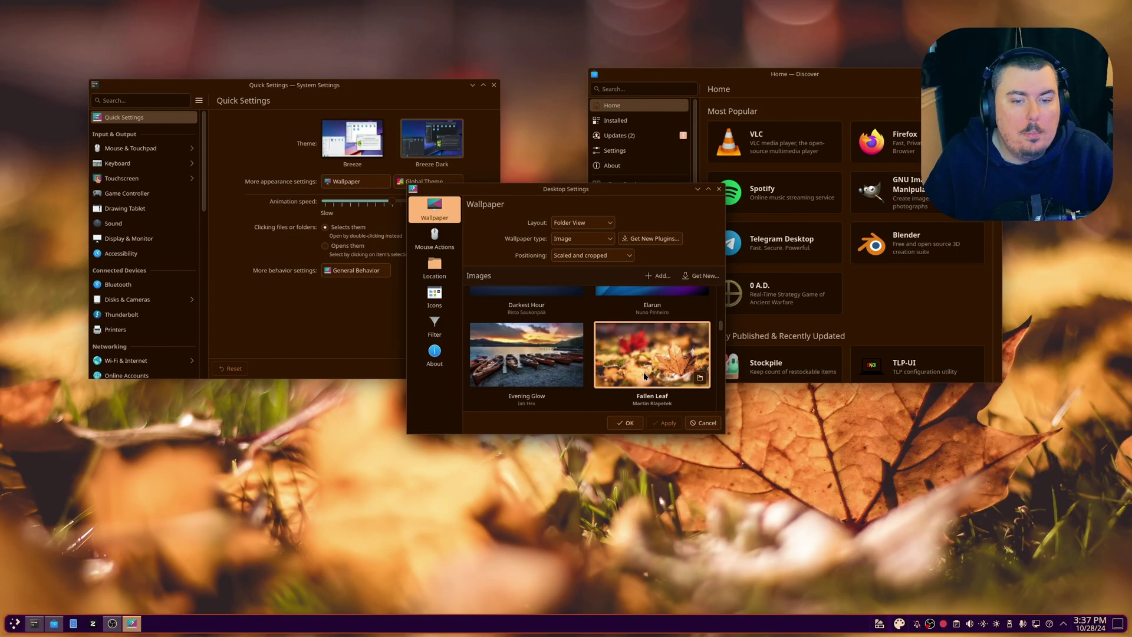
Step: Apply the Flying Konqui wallpaper, browse the remaining images, and close the desktop settings
scroll(645, 376, down, 2)
click(640, 354)
click(652, 422)
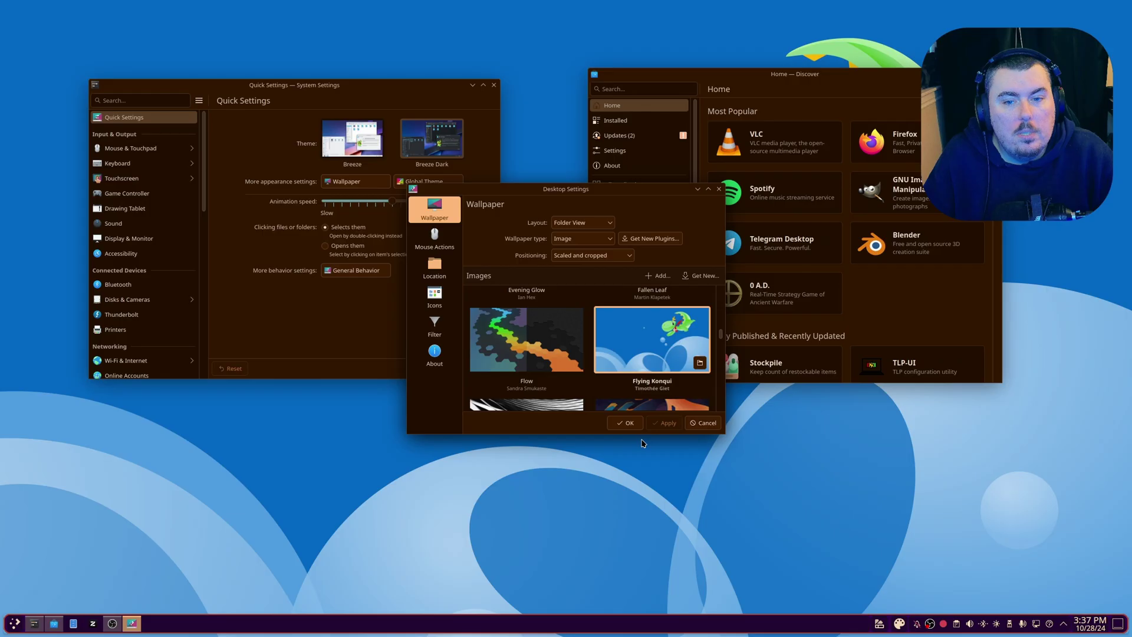
scroll(639, 388, down, 6)
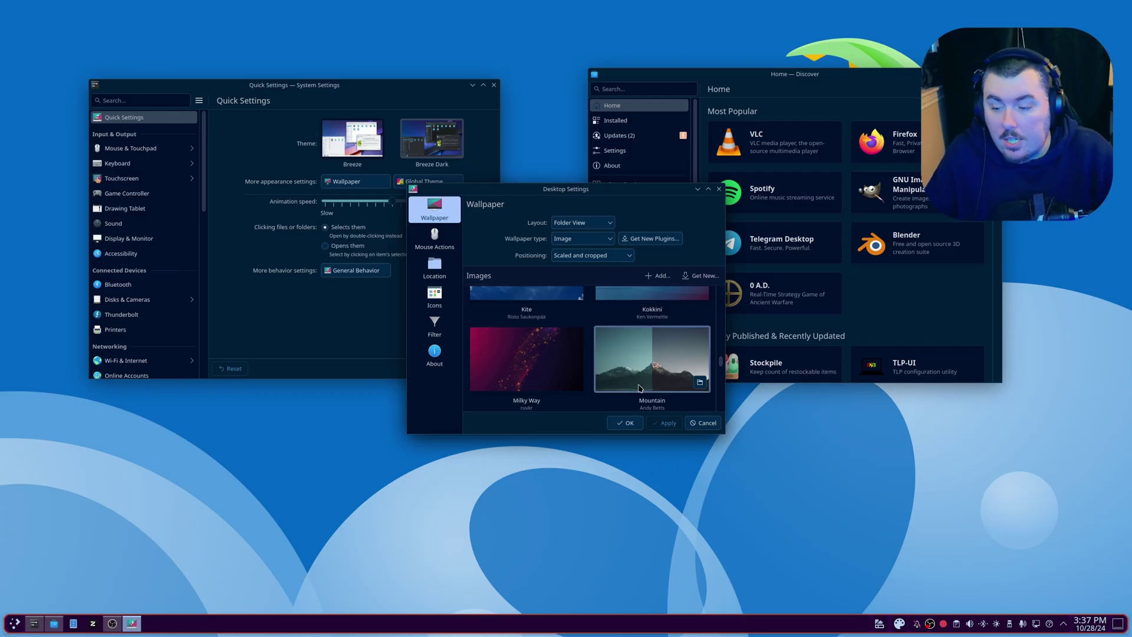
click(625, 423)
Step: Close the Discover and System Settings windows
click(996, 73)
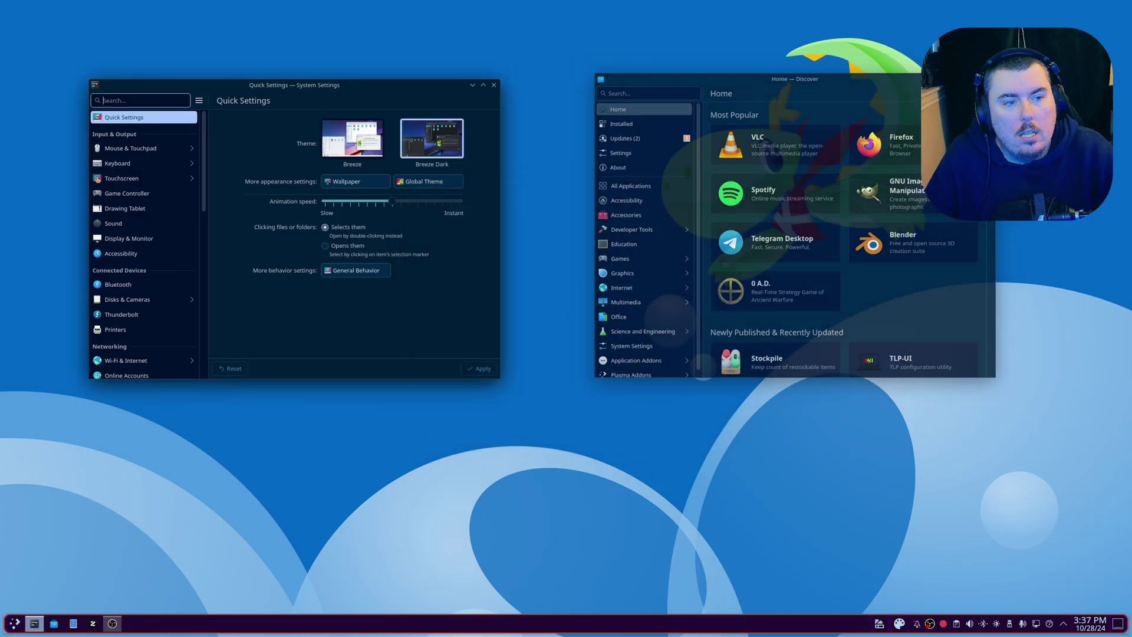
drag(489, 86, 494, 86)
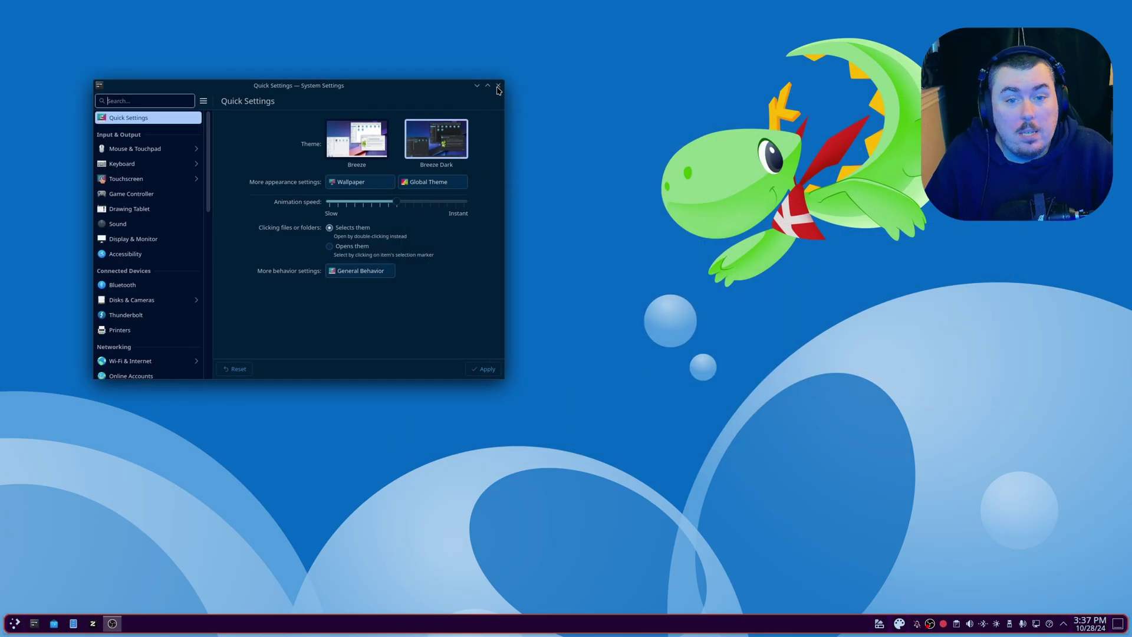
click(498, 86)
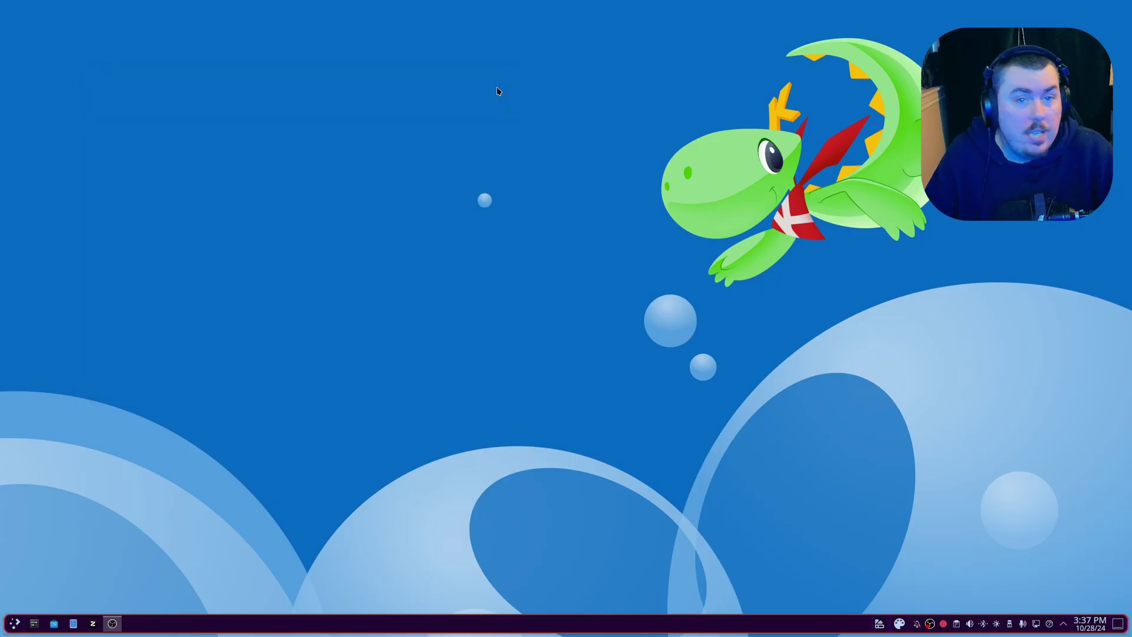
Step: Open the panel's configuration and move the panel to the upper edge of the screen
right_click(518, 623)
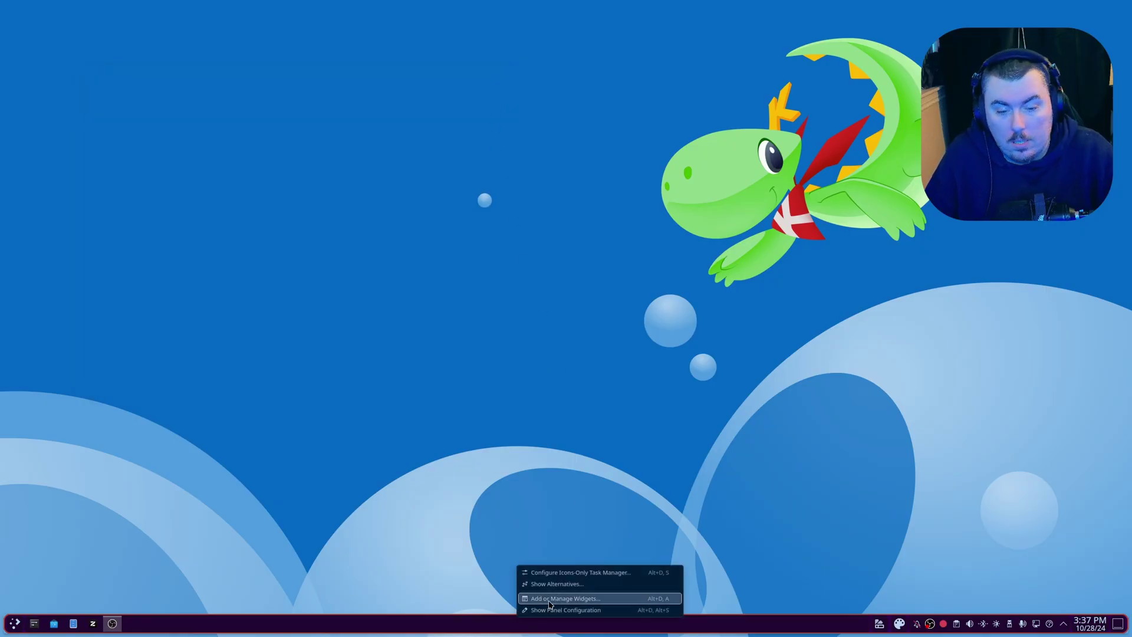
click(558, 610)
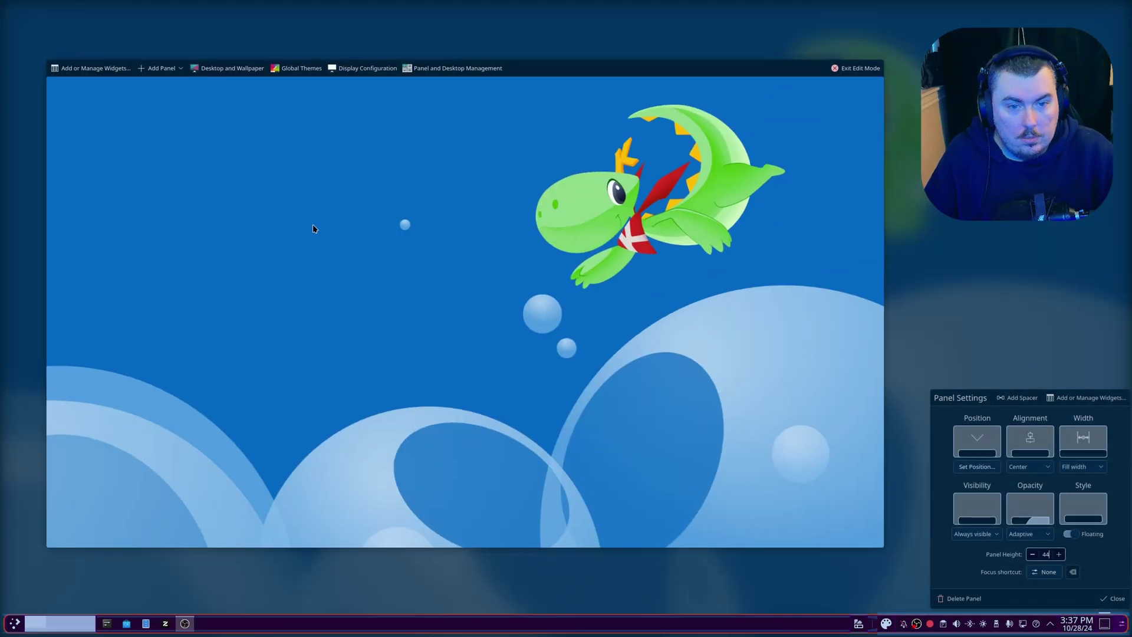
click(976, 466)
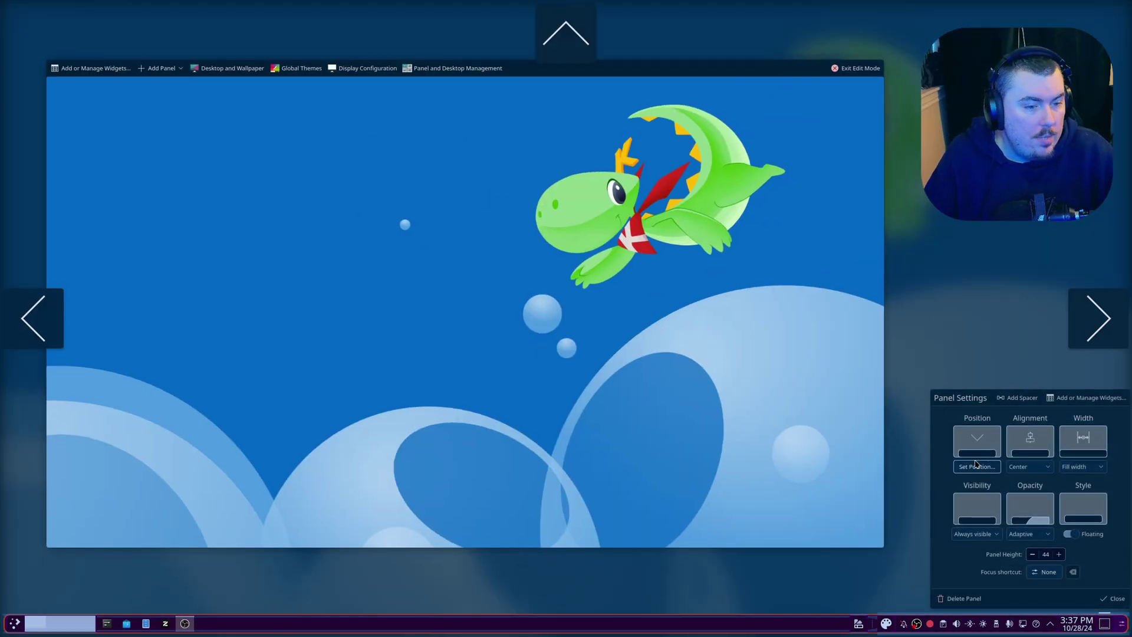
click(565, 33)
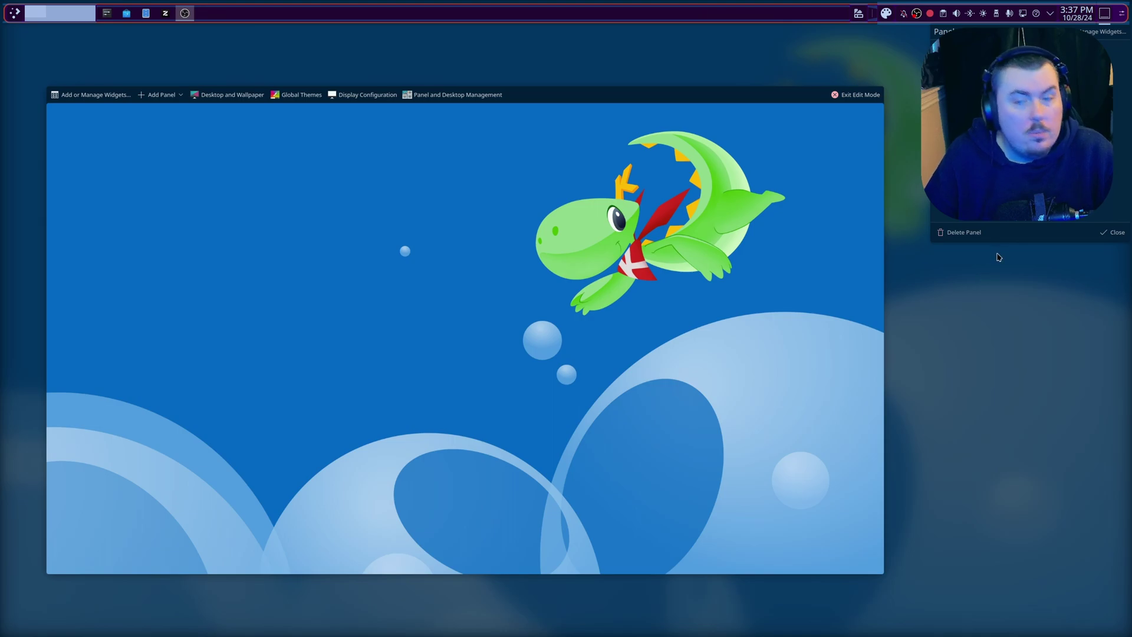
Step: Remove the Panel Colorizer widget beside KDE Material You Colors from the panel
mouse_move(858, 26)
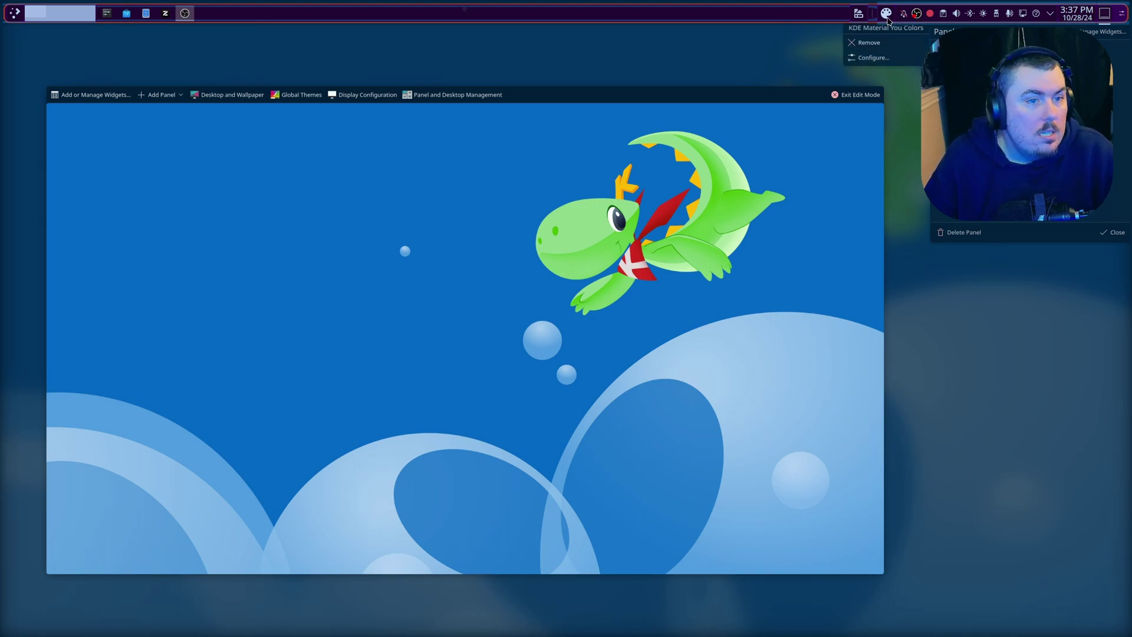
click(853, 50)
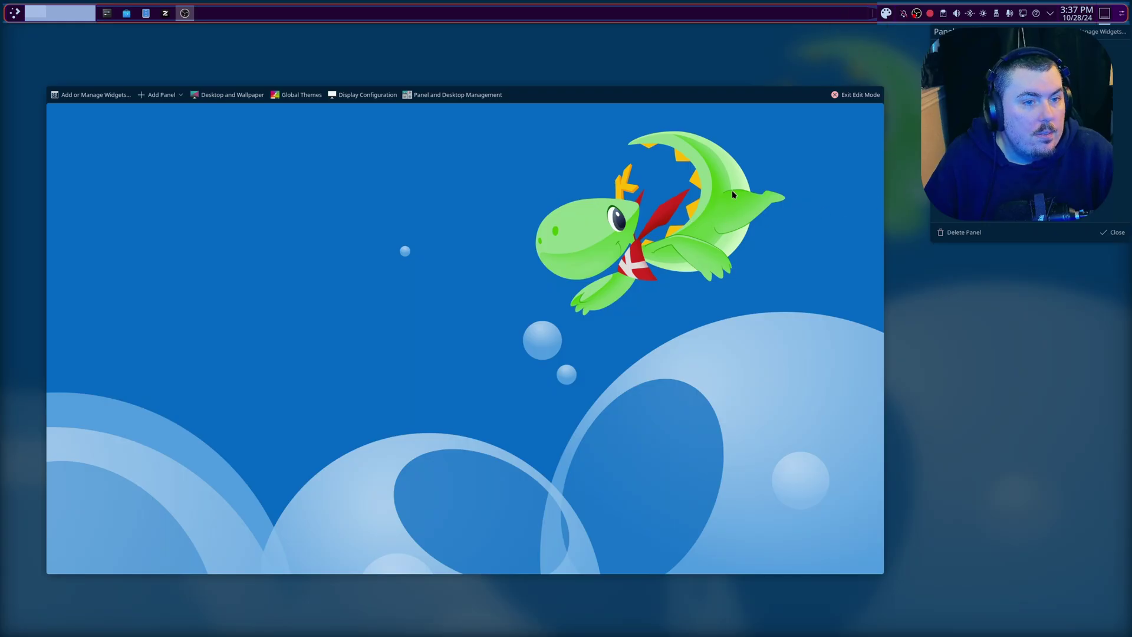
Step: Leave edit mode, then reopen the upper panel's configuration and set its width to Fit content
click(843, 96)
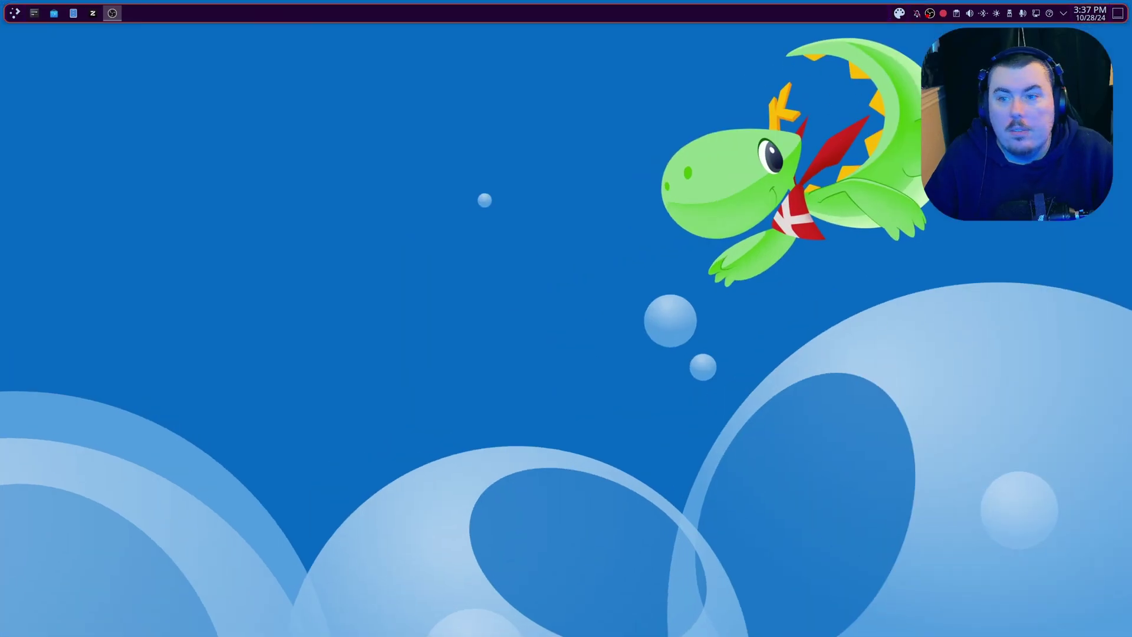
right_click(864, 22)
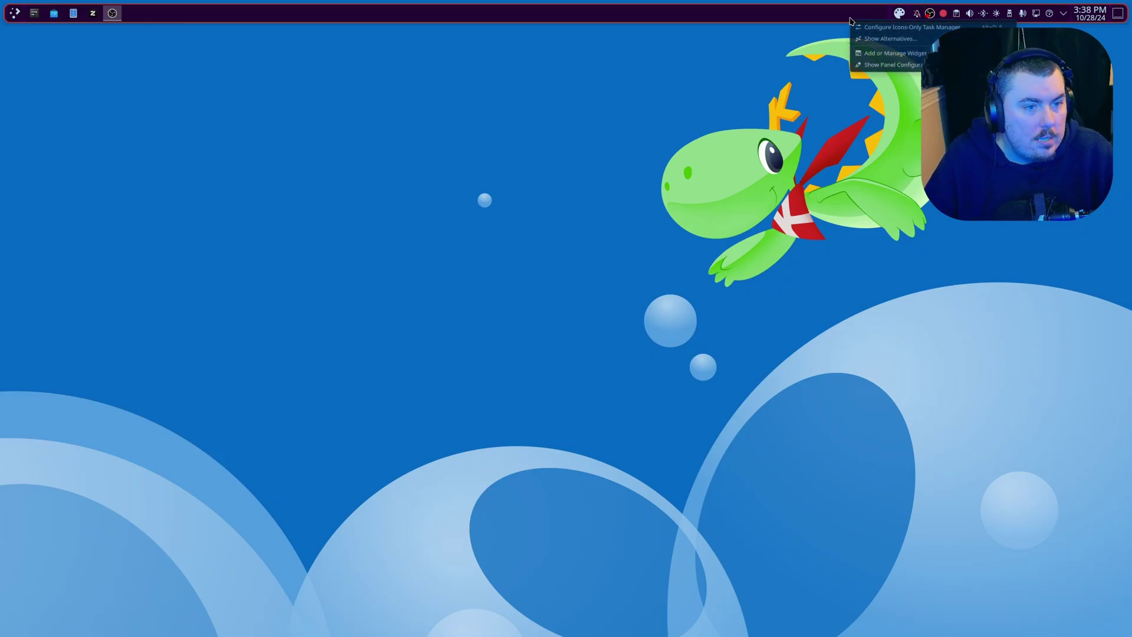
click(885, 65)
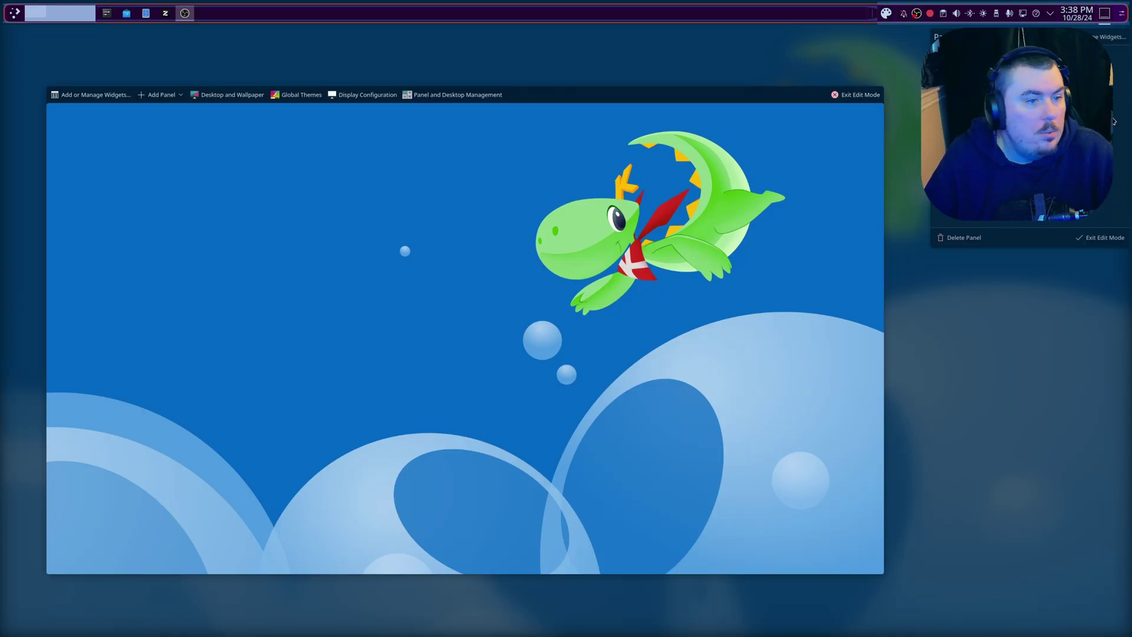
click(1083, 105)
click(1083, 133)
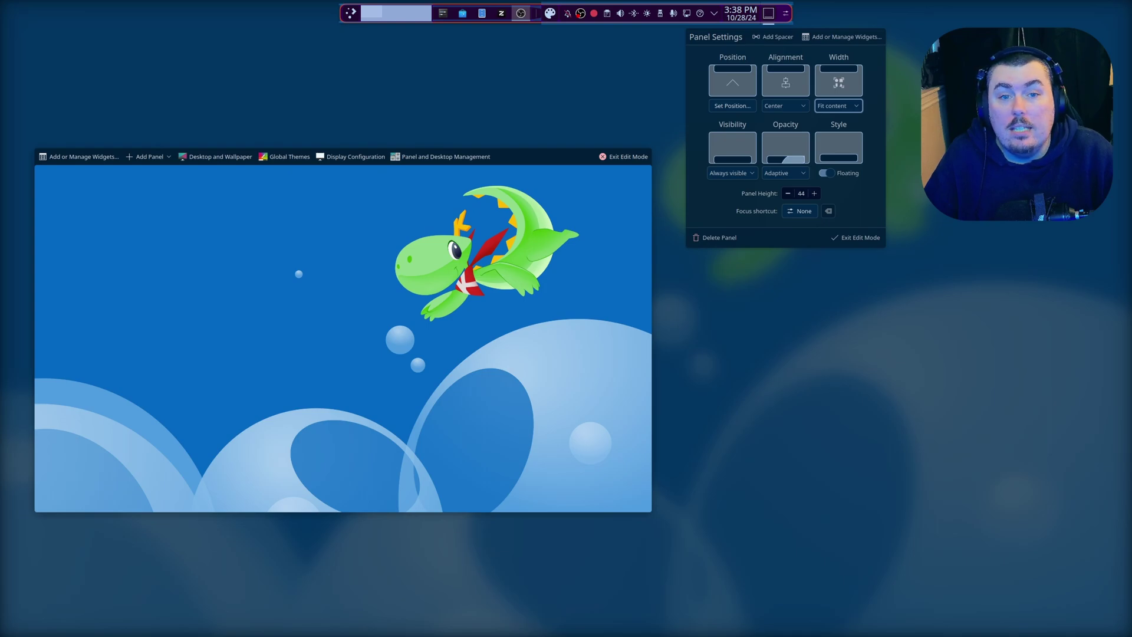
Step: Set the upper panel's width to Fill width and reduce its height to a thin bar
click(835, 107)
click(837, 119)
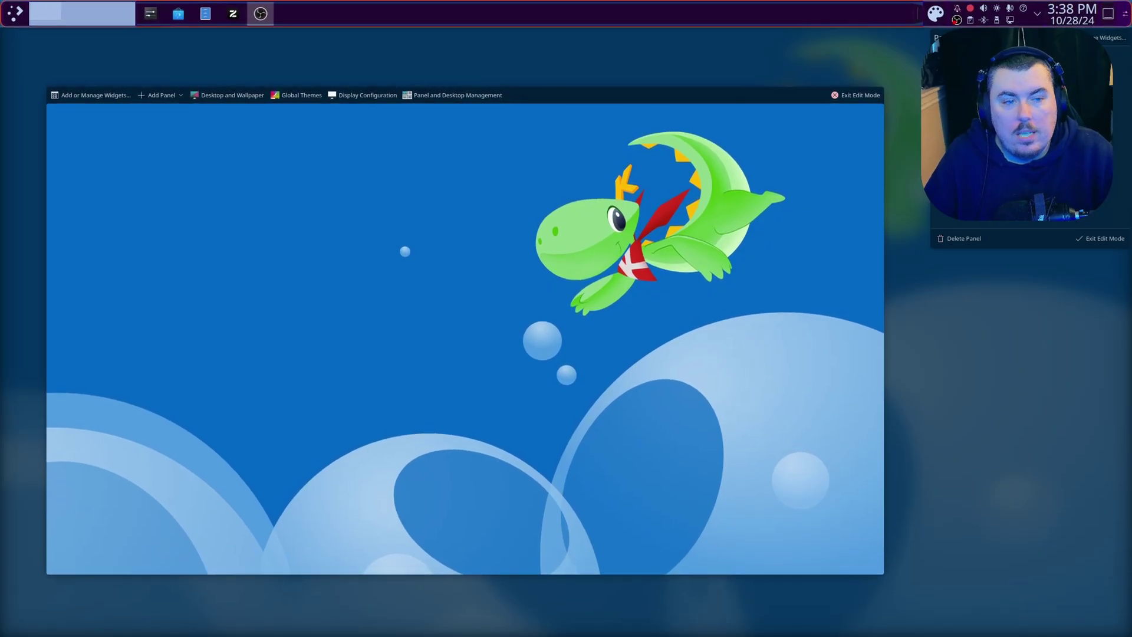
scroll(1029, 206, down, 7)
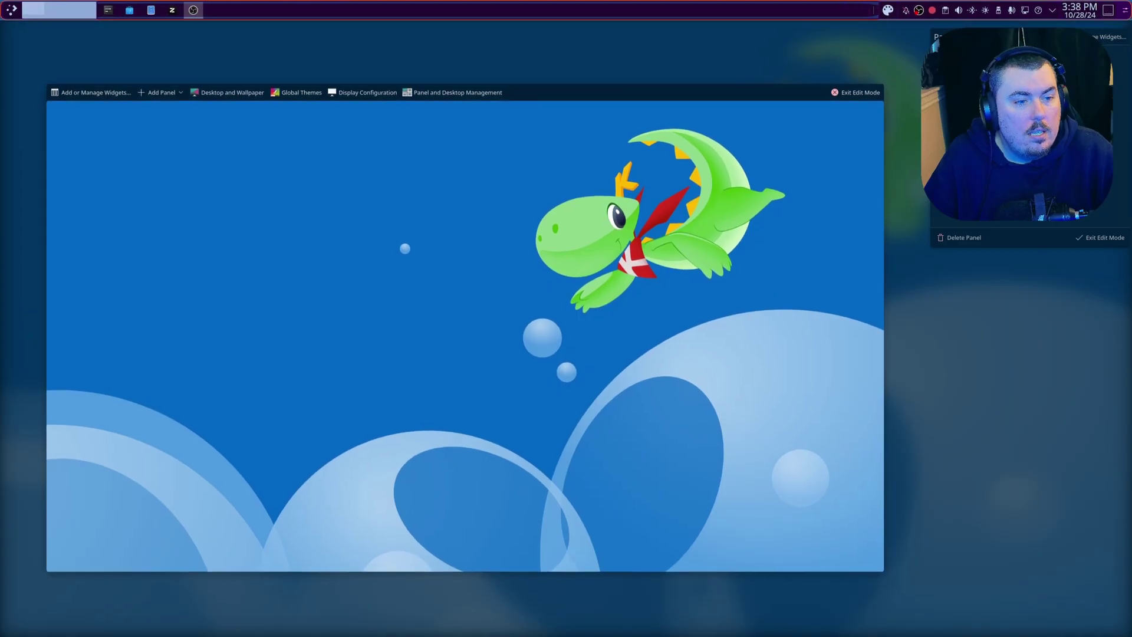
scroll(1029, 206, down, 4)
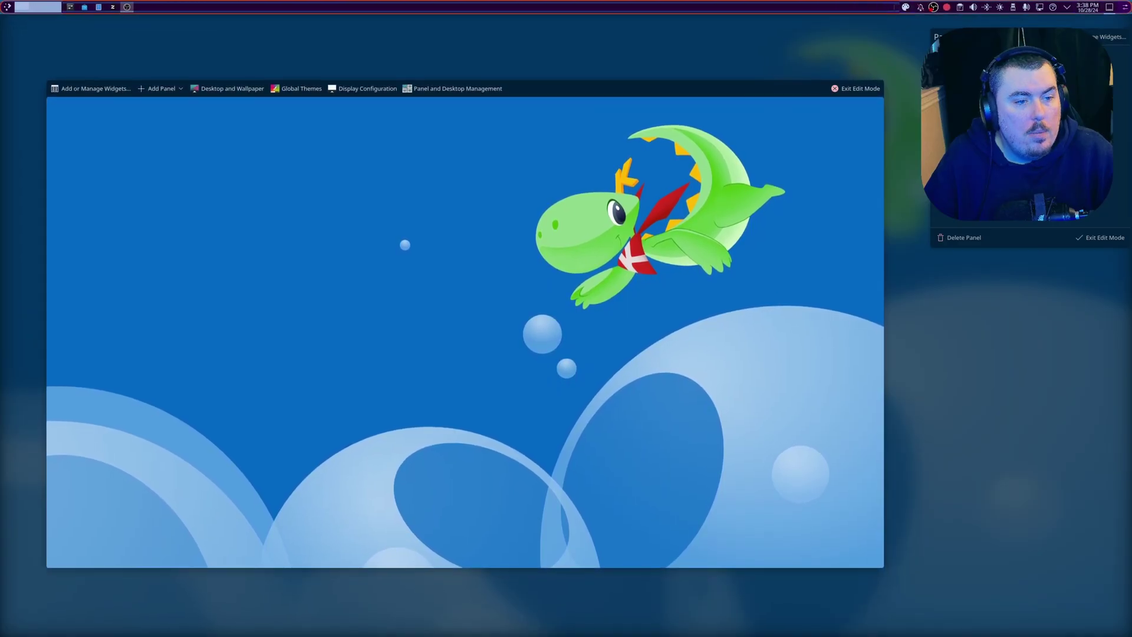
scroll(1029, 206, up, 2)
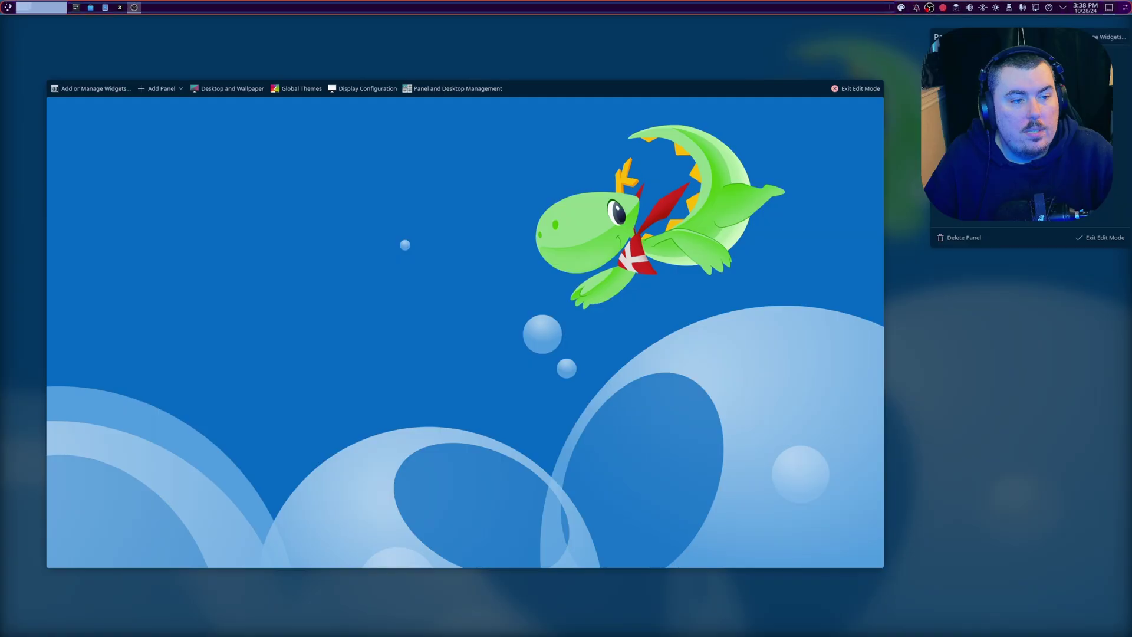
scroll(1029, 207, up, 2)
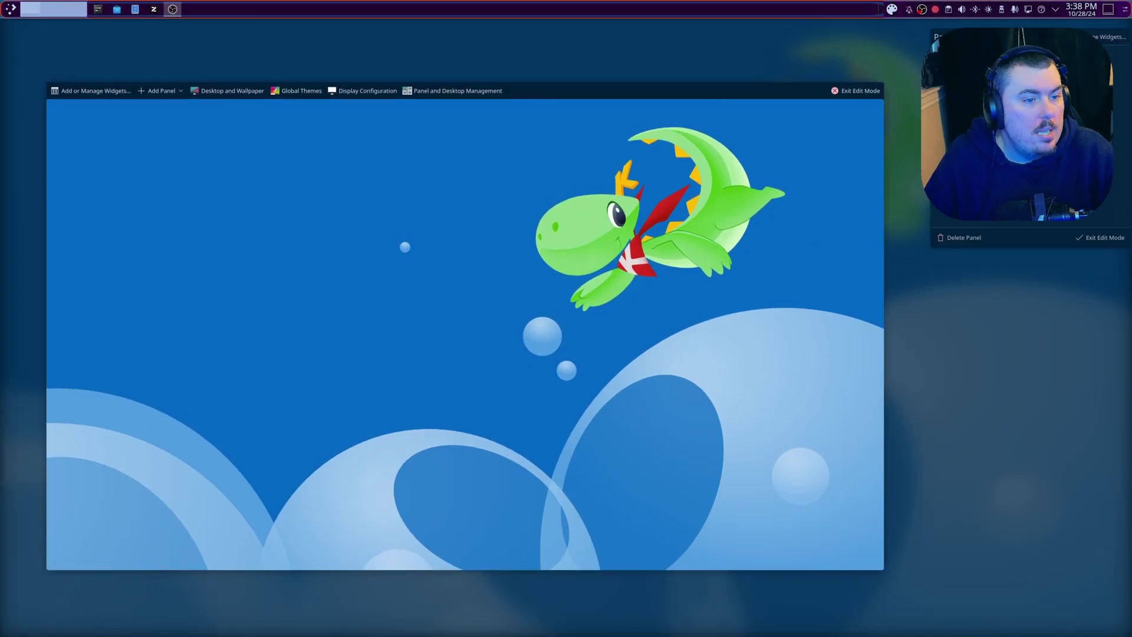
scroll(1029, 207, down, 1)
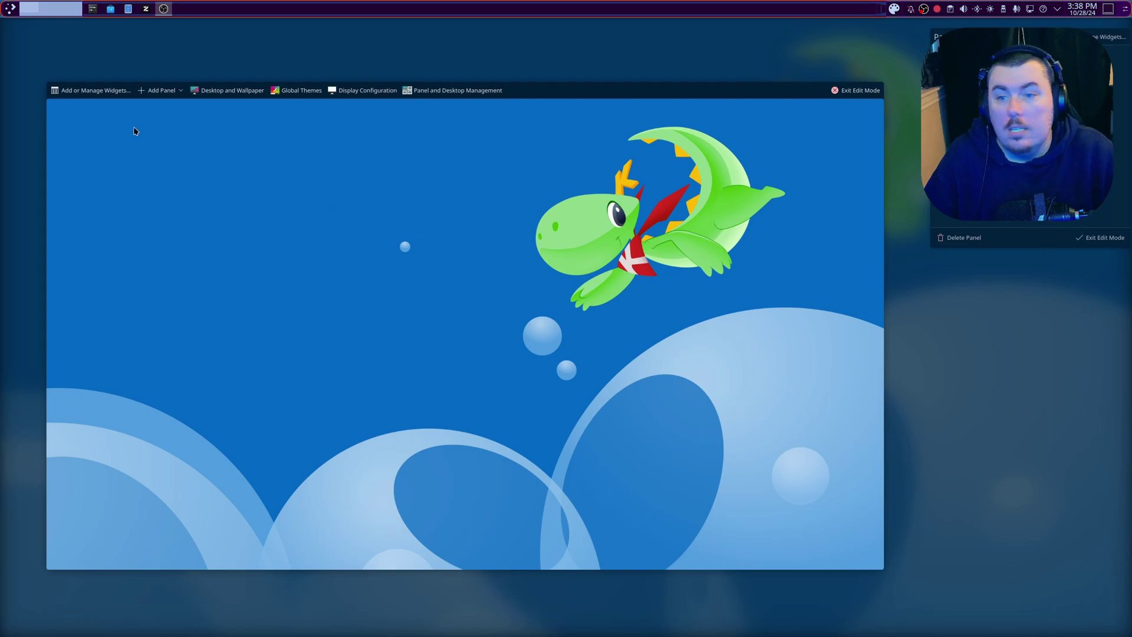
Step: Add an Empty Panel and move the Icons-Only Task Manager from the upper panel onto it
click(159, 90)
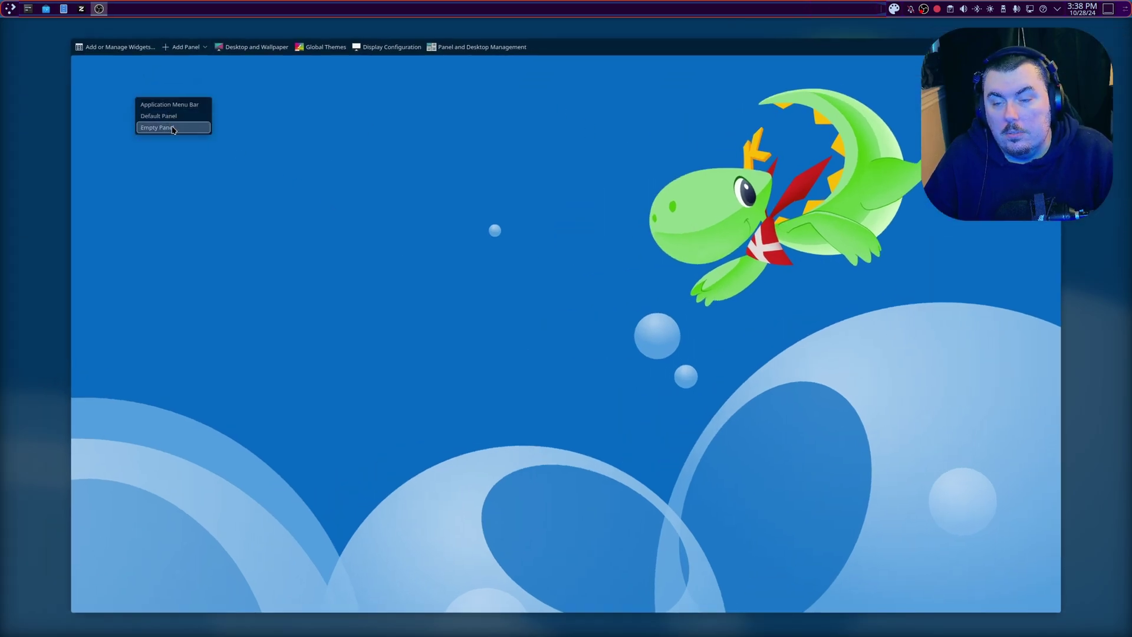
click(171, 128)
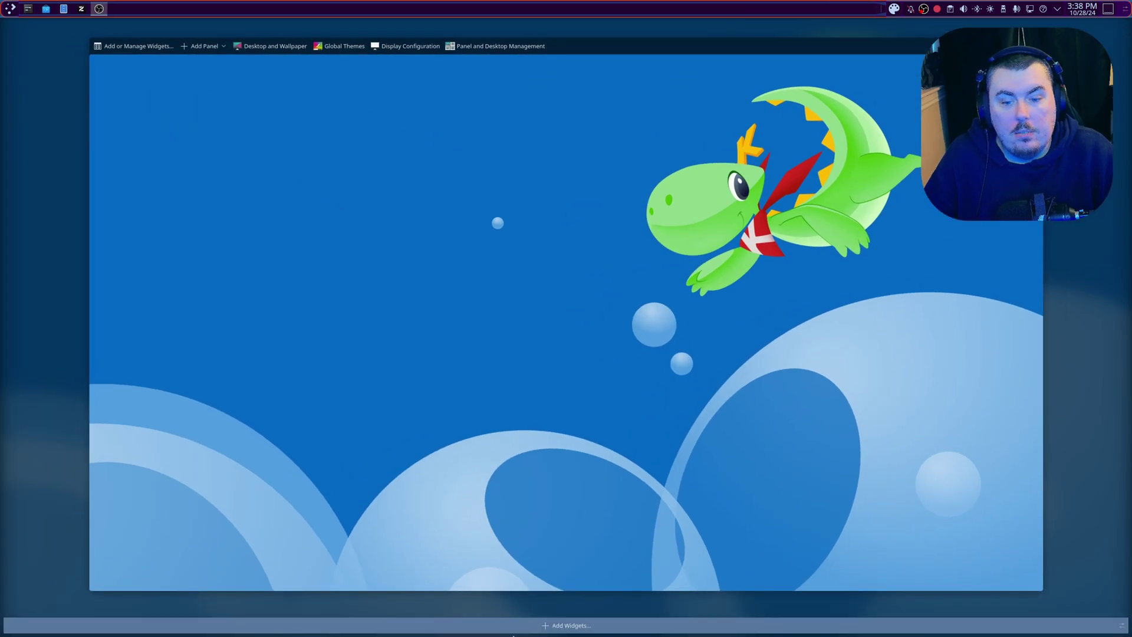
click(539, 629)
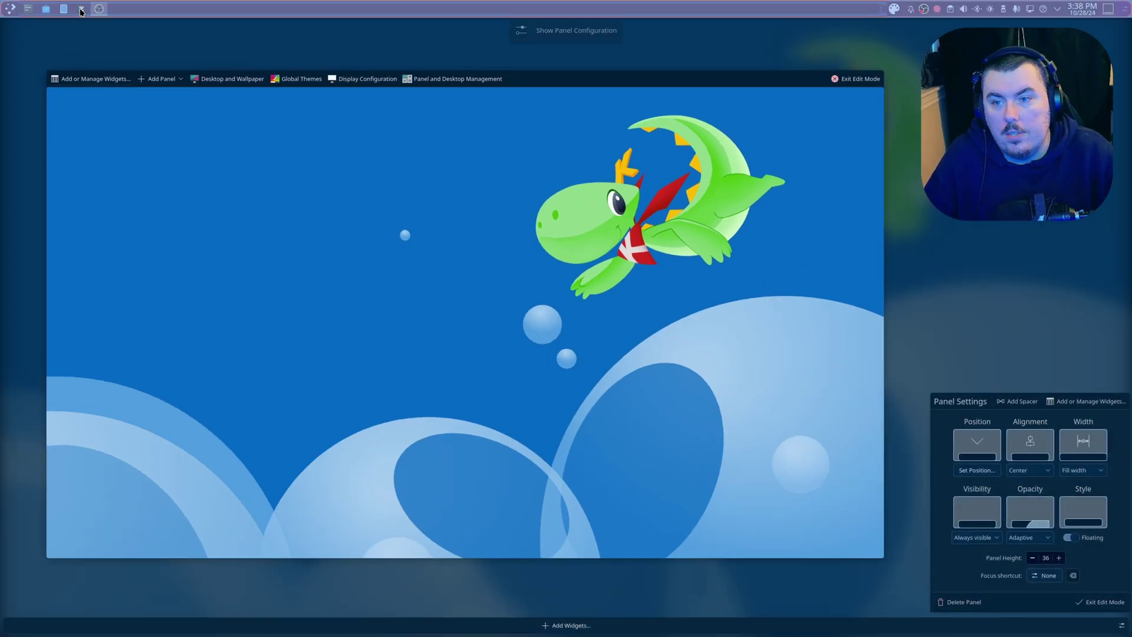
click(174, 7)
drag(147, 14, 290, 310)
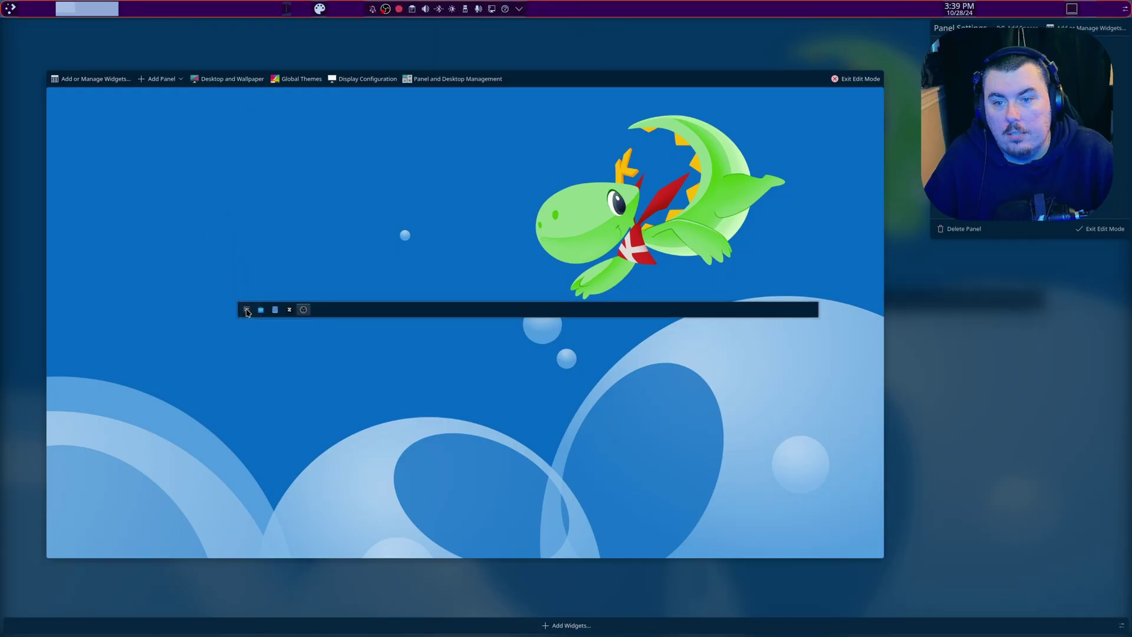
drag(416, 315, 494, 623)
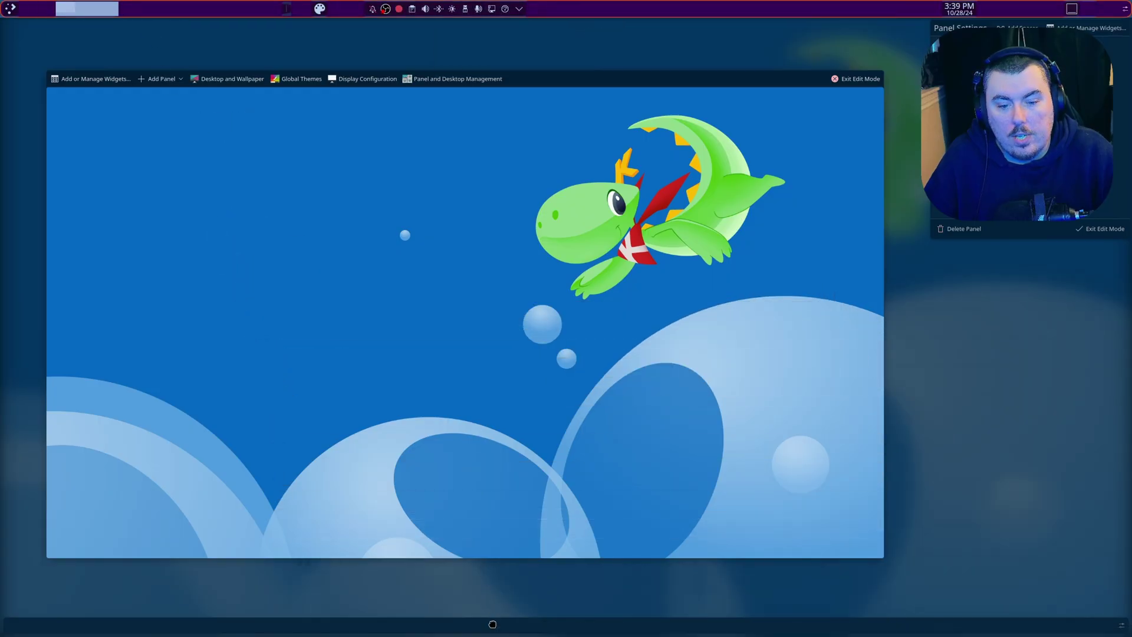
Step: Configure the lower panel with Fit content width, a height of 58, and Translucent opacity, and exit edit mode
click(1081, 505)
click(1088, 499)
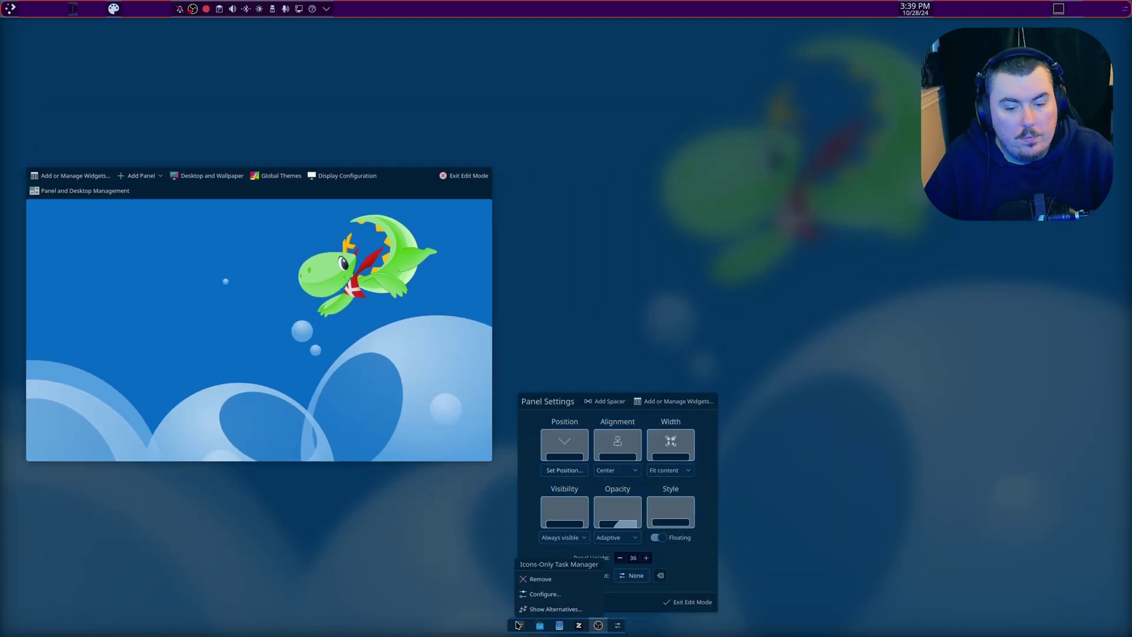
scroll(649, 563, up, 12)
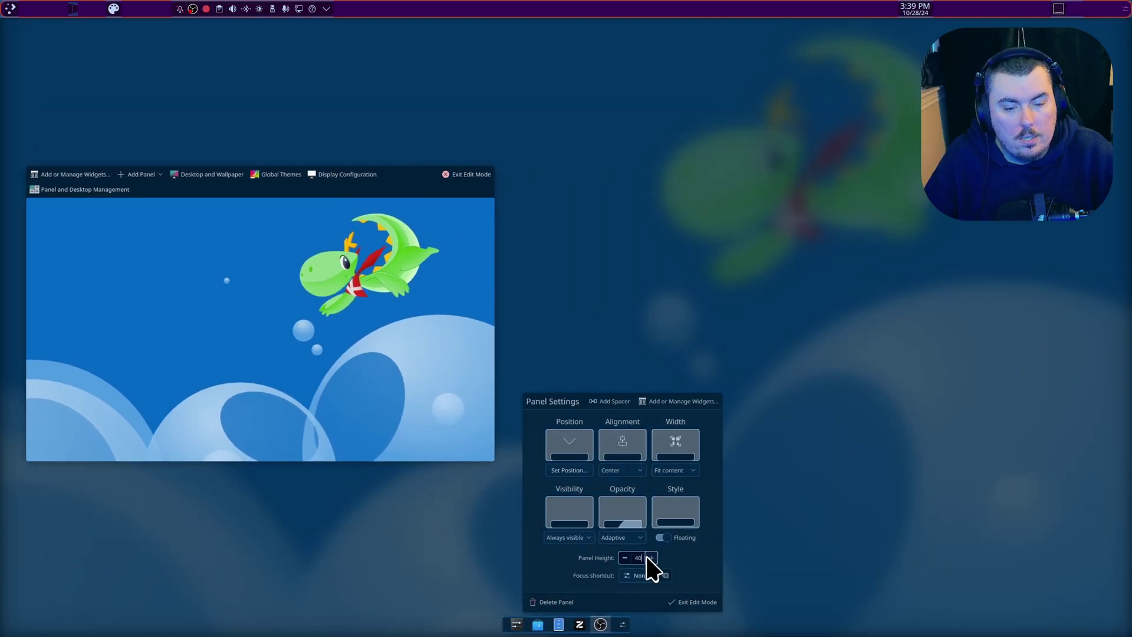
scroll(659, 558, up, 10)
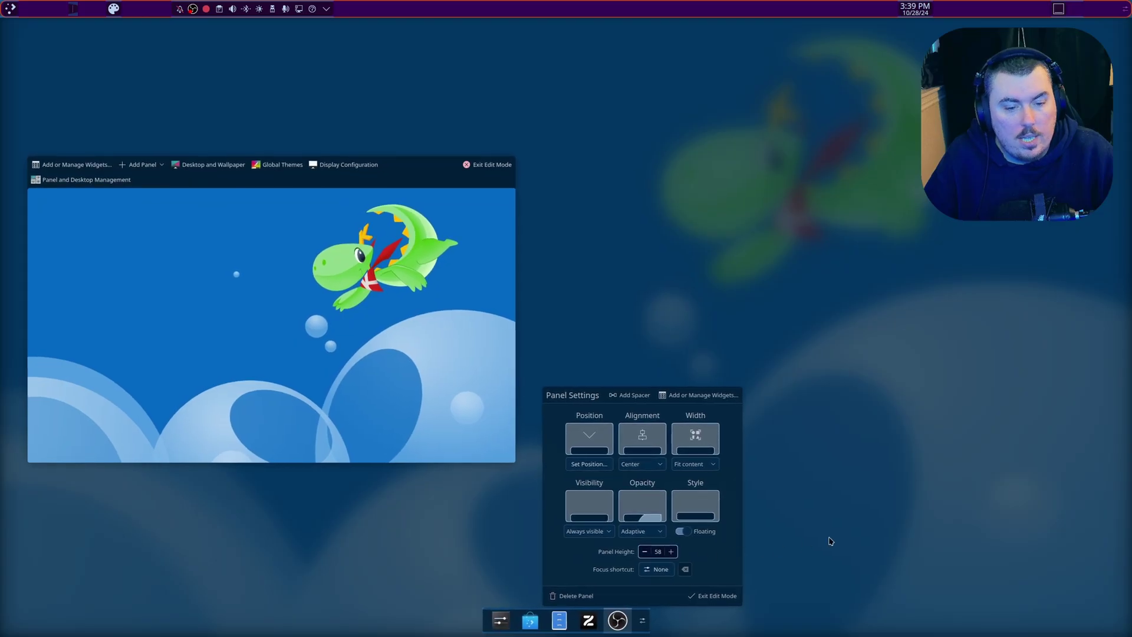
click(643, 531)
click(642, 570)
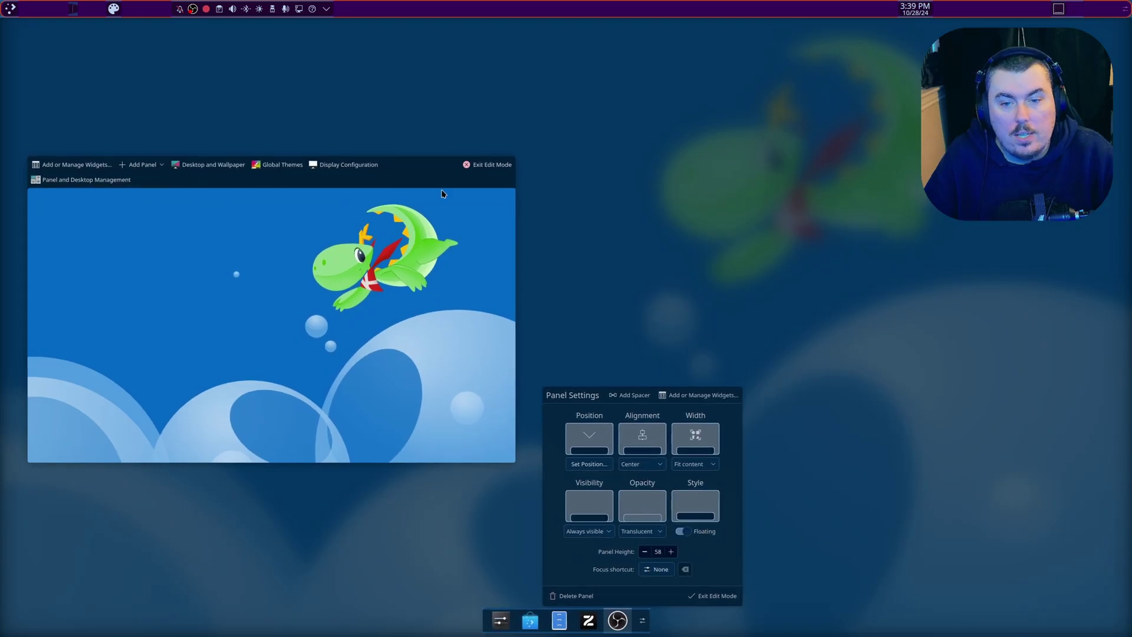
click(488, 164)
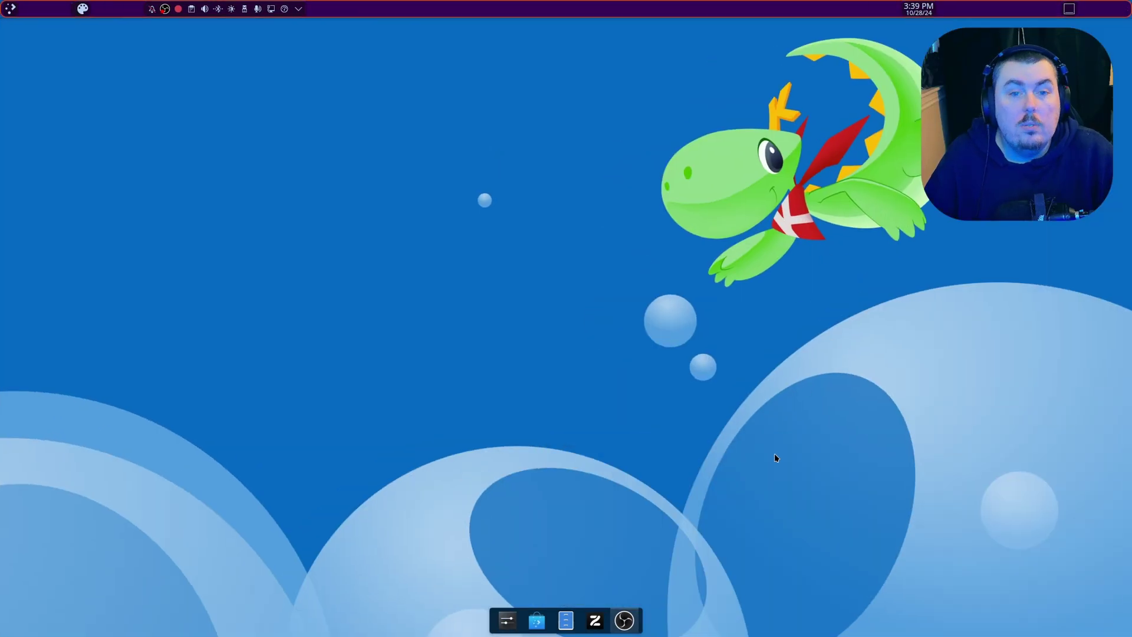
Step: Remove the pager from the upper panel and add a spacer between the application launcher and the KDE Material You Colors widget
right_click(327, 16)
click(354, 37)
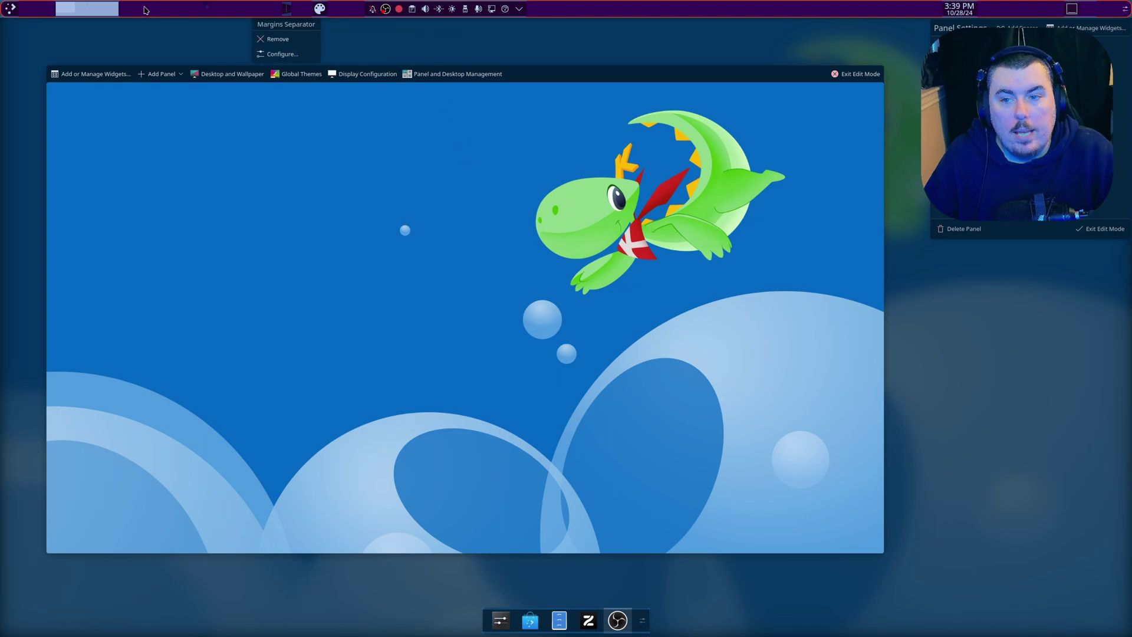
mouse_move(88, 10)
click(80, 44)
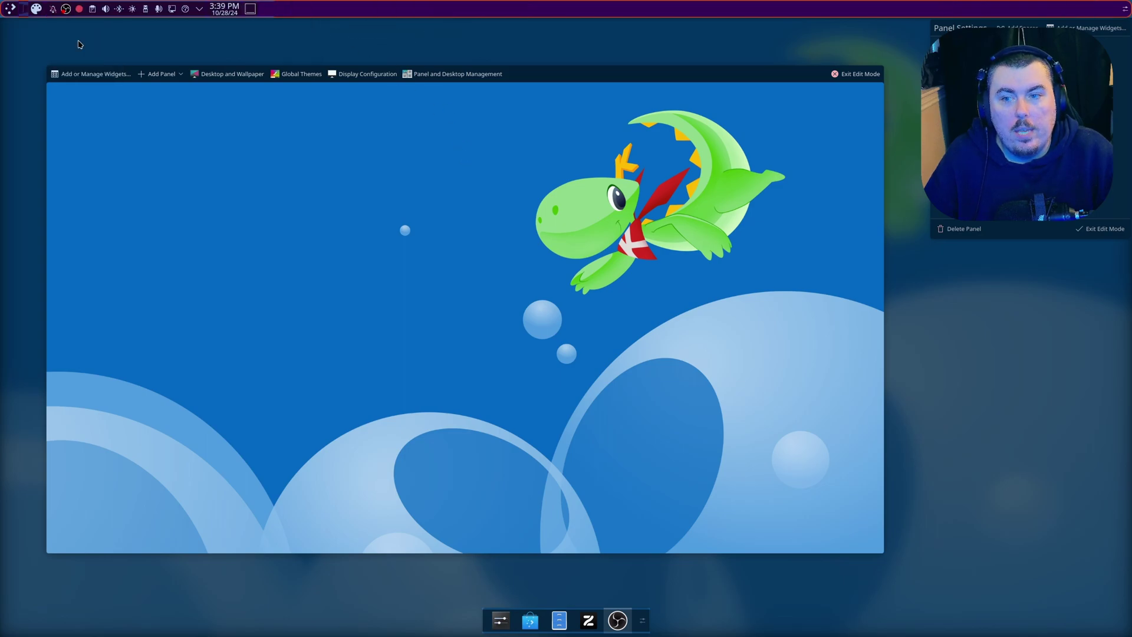
click(1018, 28)
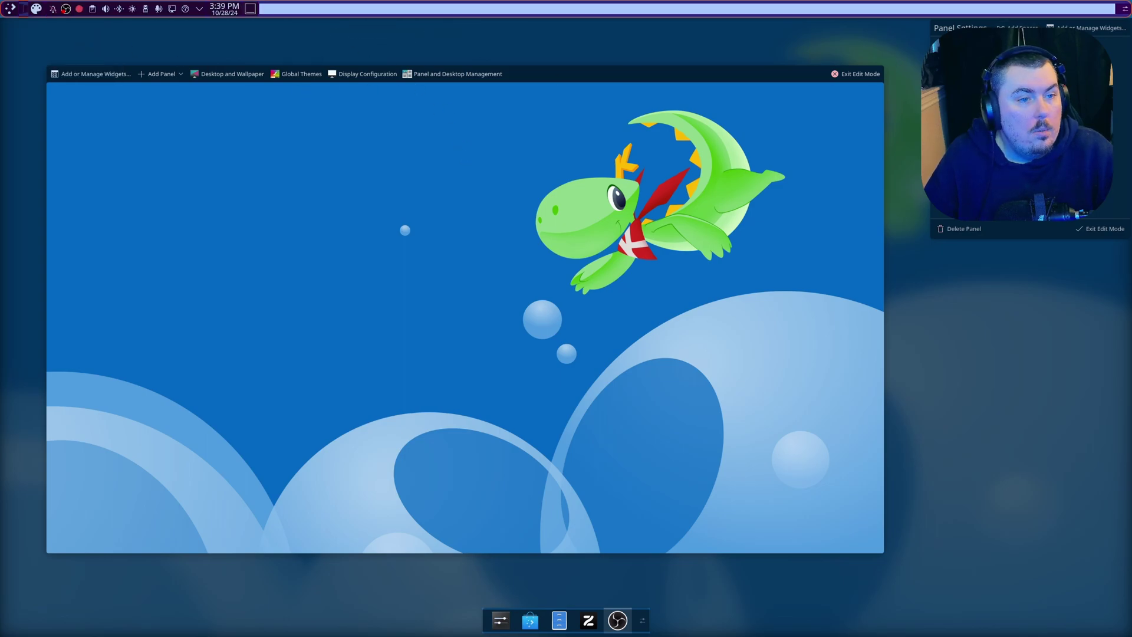
drag(401, 9, 893, 10)
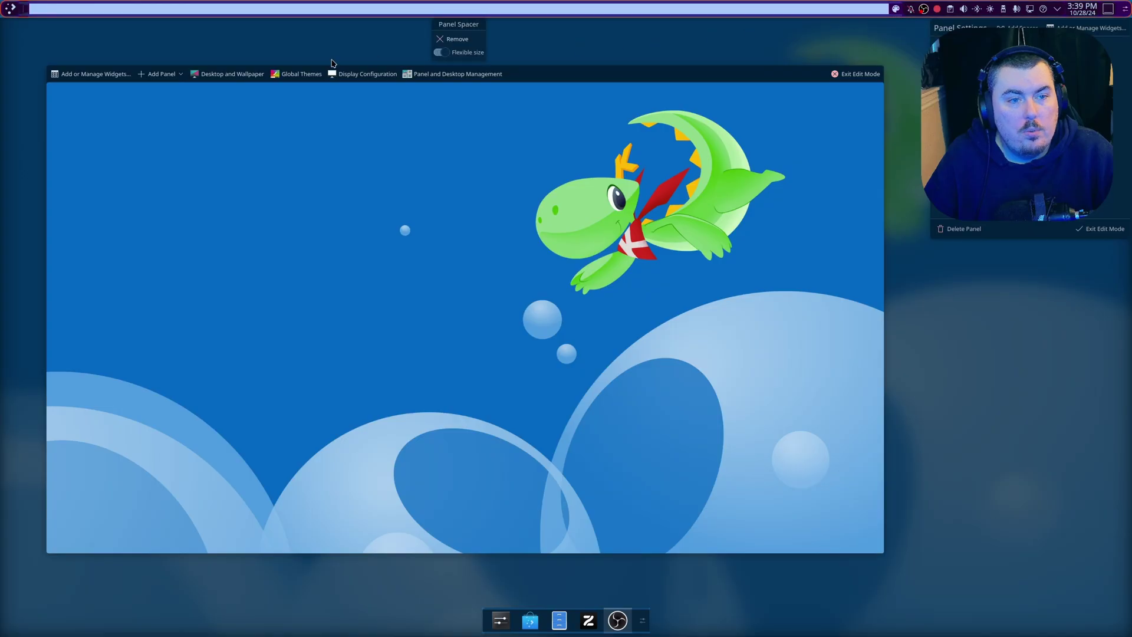
Step: Remove the Margins Separator beside the application launcher and exit edit mode
mouse_move(20, 12)
click(31, 42)
click(853, 74)
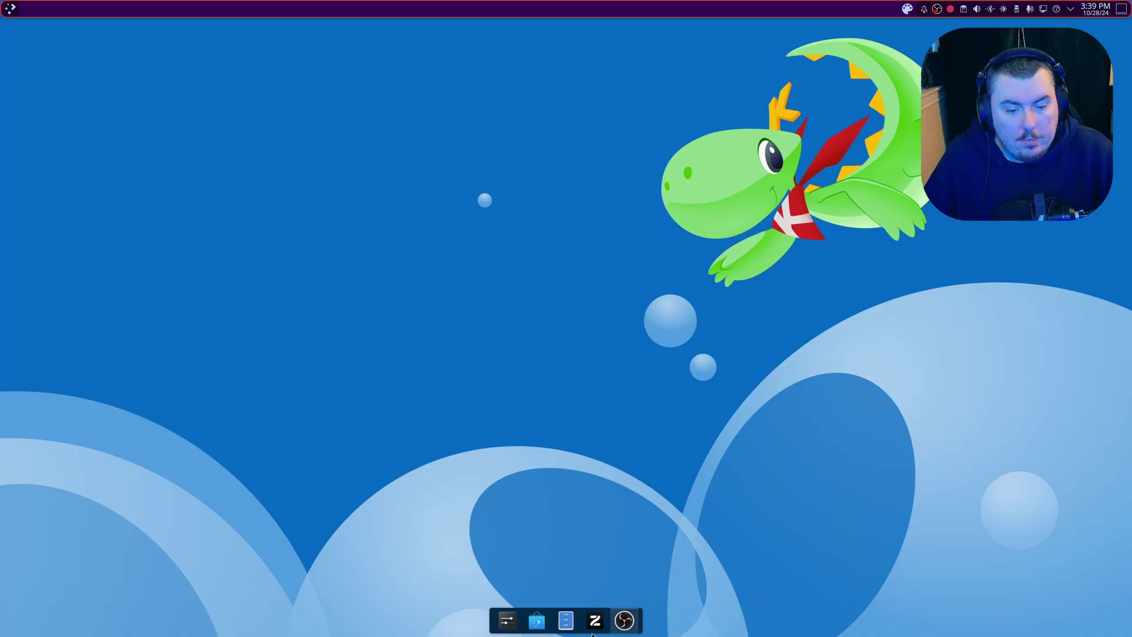
Step: Remove the spacer and all remaining widgets from the upper panel, and delete the panel
right_click(466, 5)
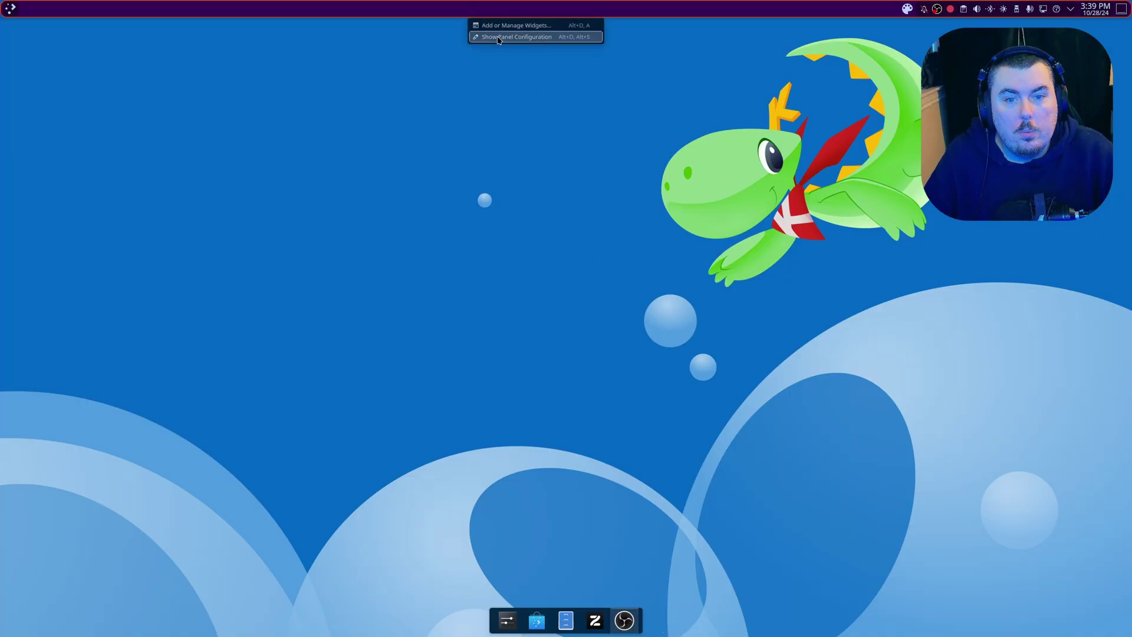
click(500, 37)
mouse_move(609, 16)
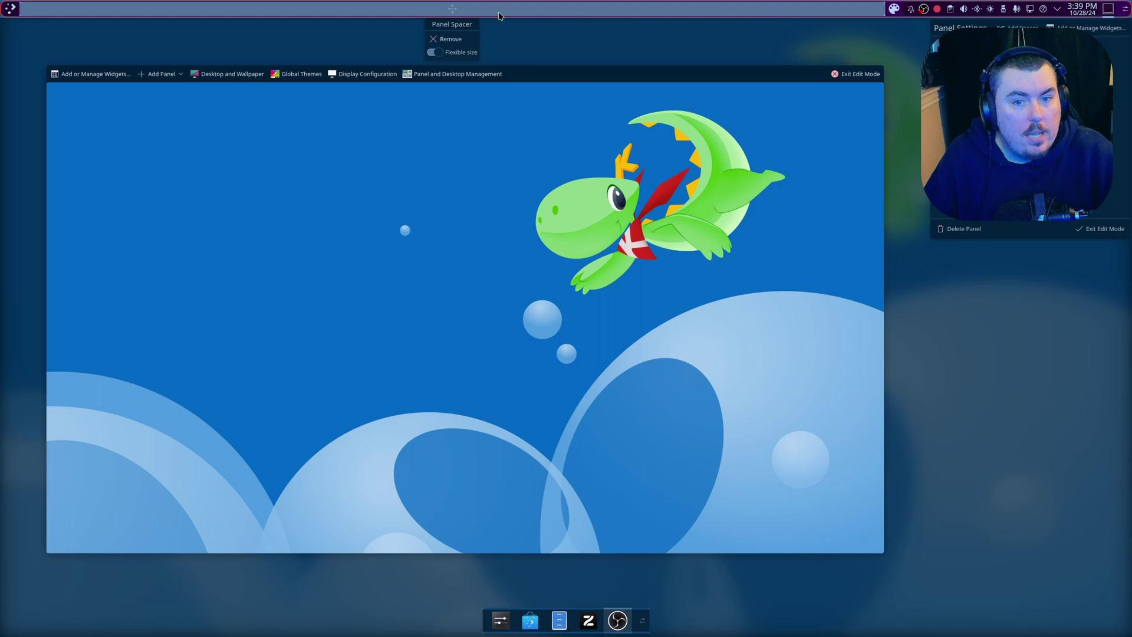
click(452, 39)
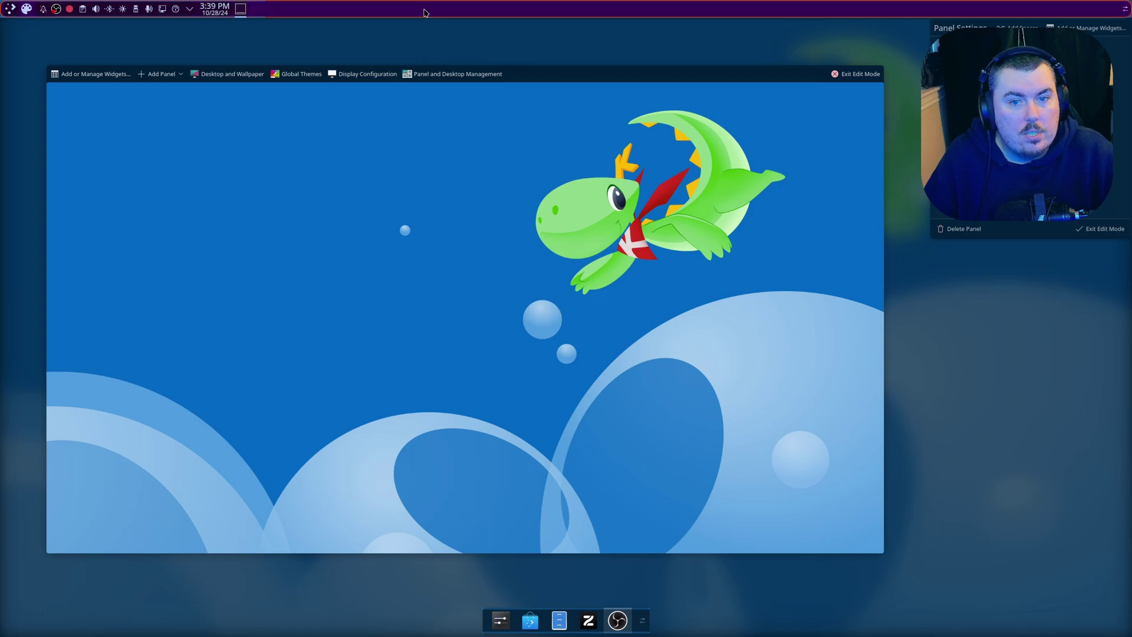
mouse_move(218, 12)
click(213, 40)
mouse_move(180, 13)
click(98, 42)
mouse_move(41, 9)
click(27, 39)
click(26, 39)
click(24, 39)
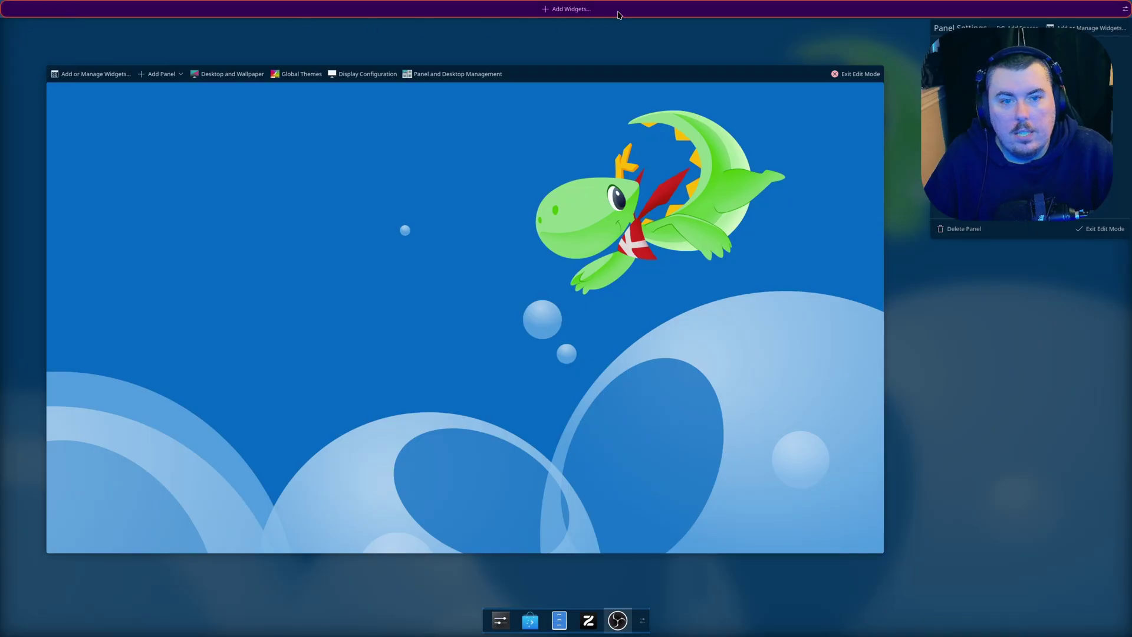
click(964, 229)
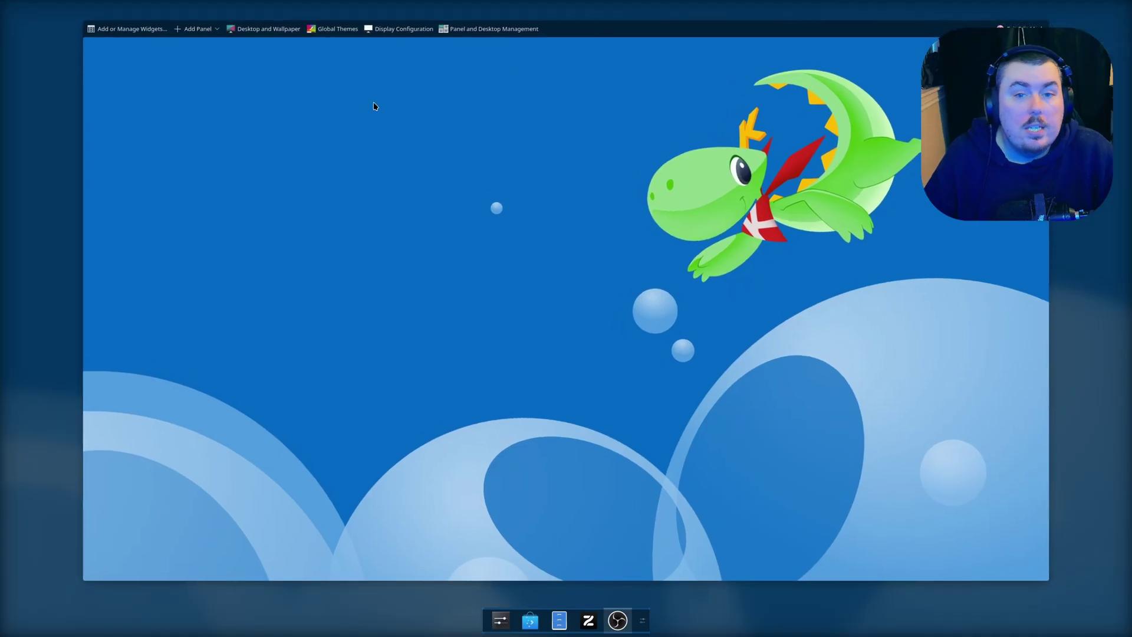
click(1023, 28)
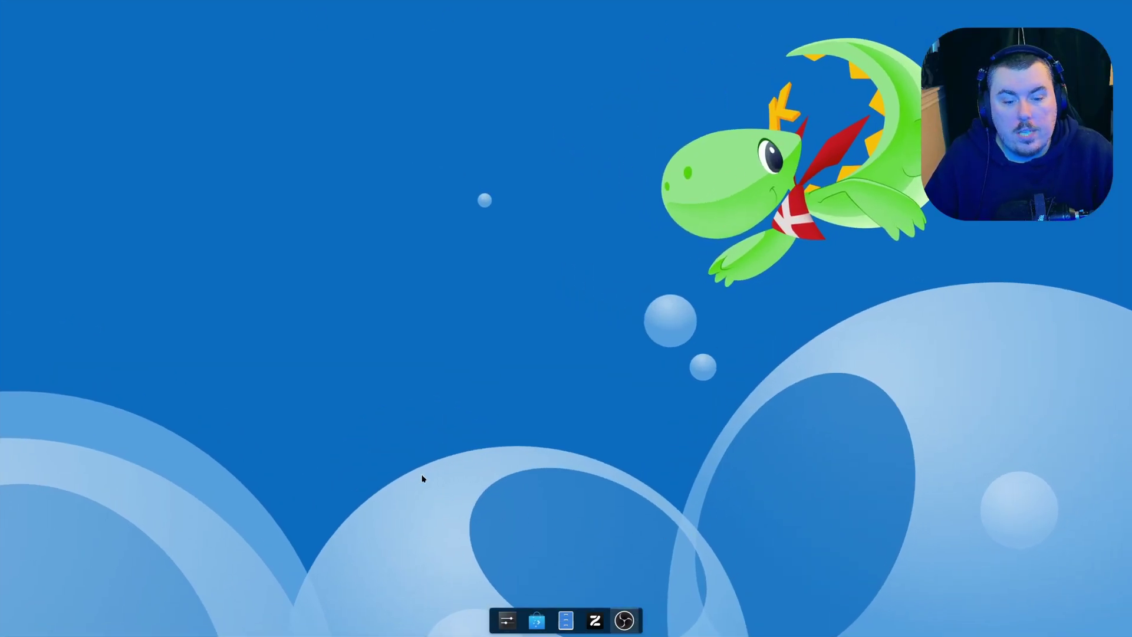
Step: Add a Default Panel to the desktop and set its position to the upper edge of the screen
right_click(607, 204)
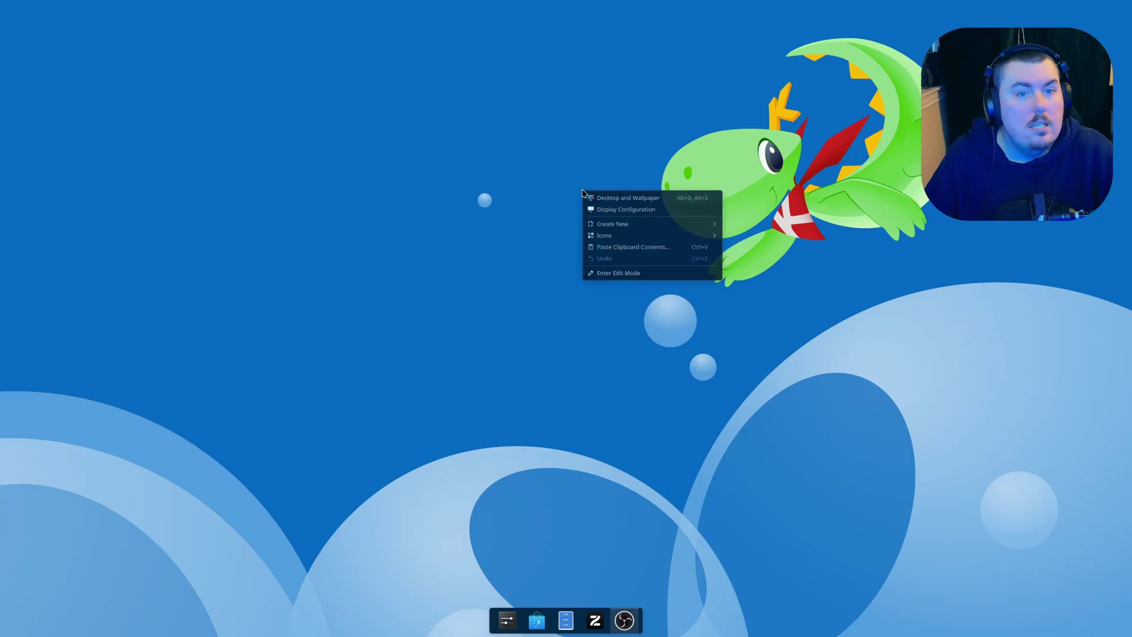
click(616, 271)
click(195, 28)
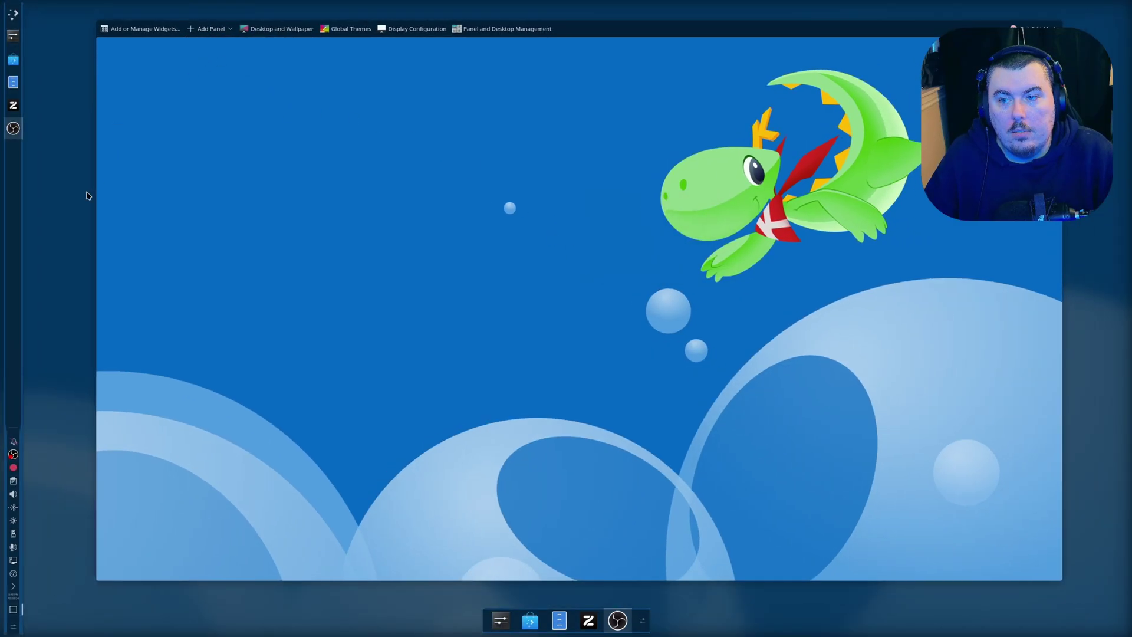
click(20, 270)
click(86, 287)
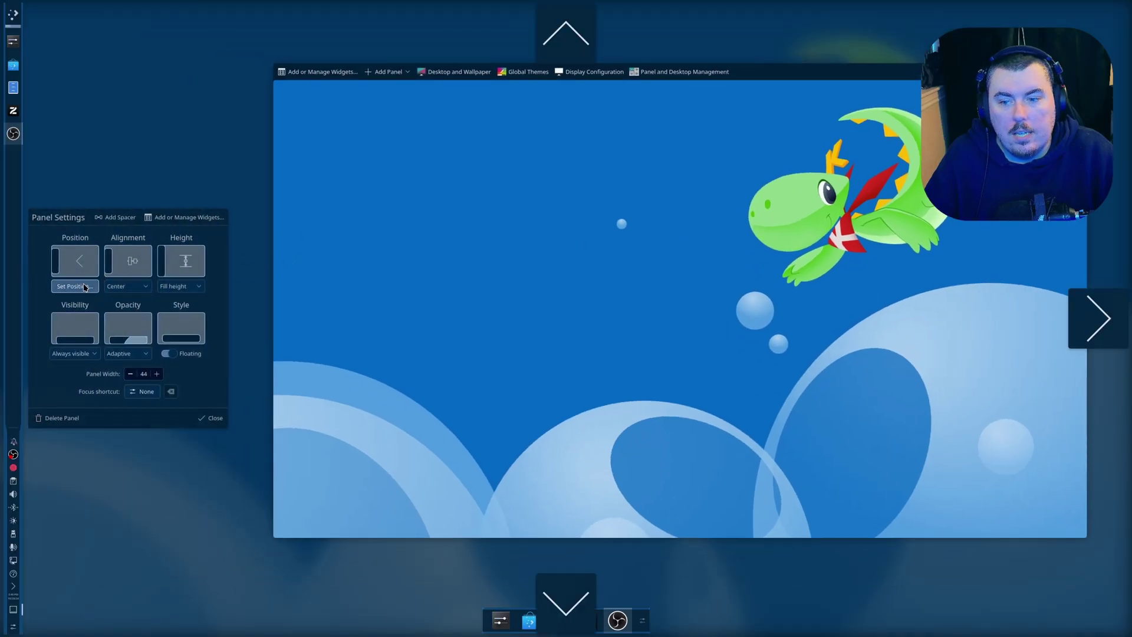
click(543, 50)
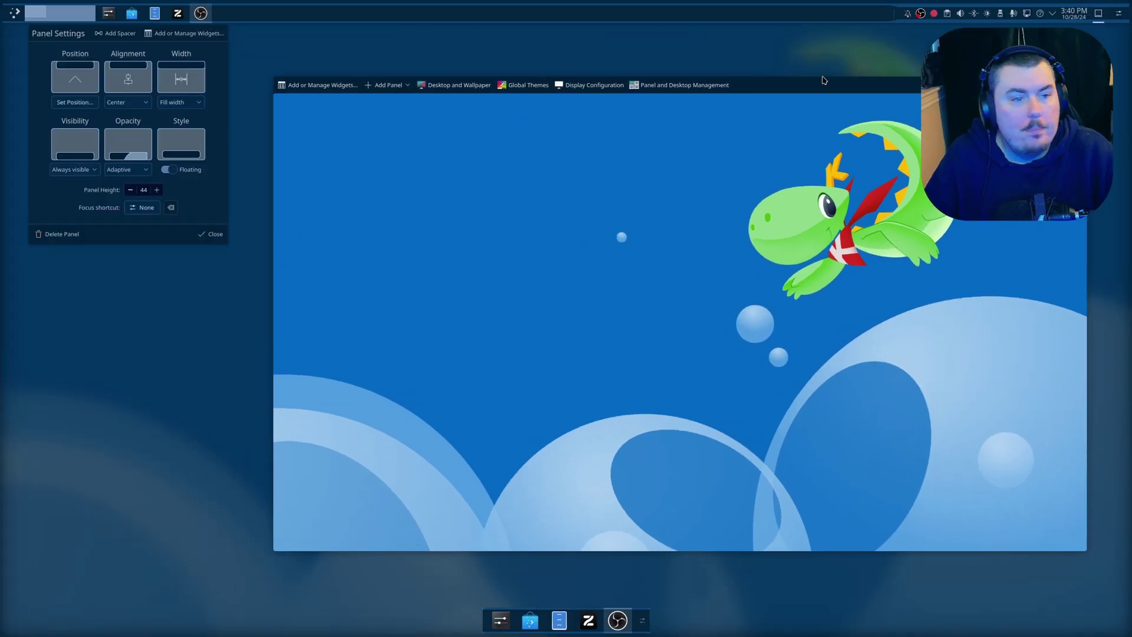
Step: Remove the pager and the Icons-Only Task Manager from the upper panel
click(59, 59)
mouse_move(84, 17)
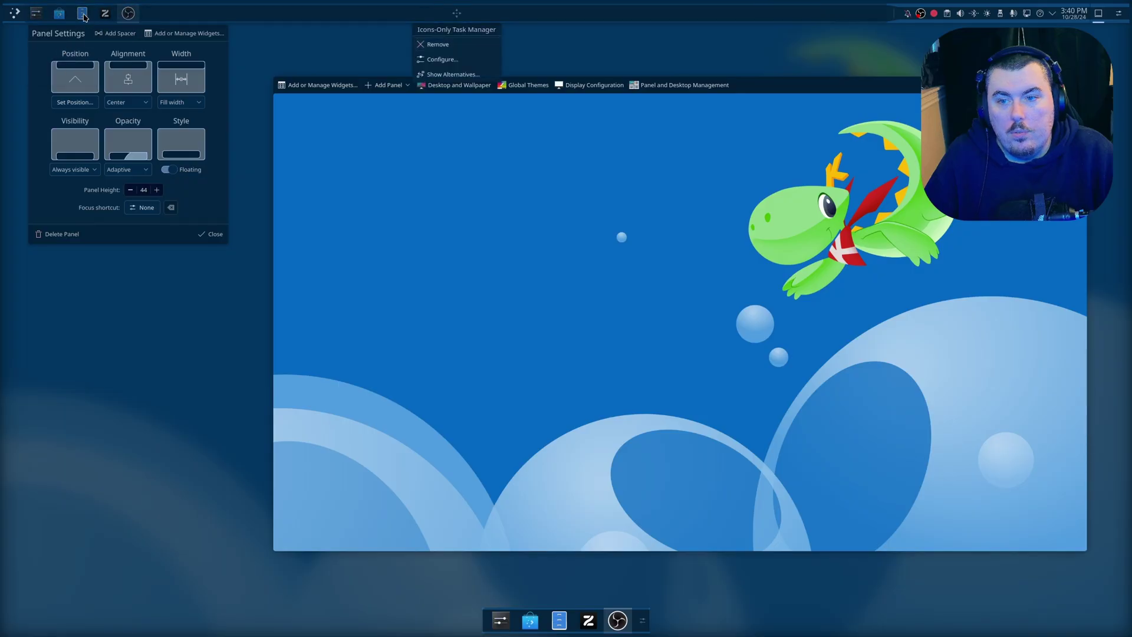
click(416, 47)
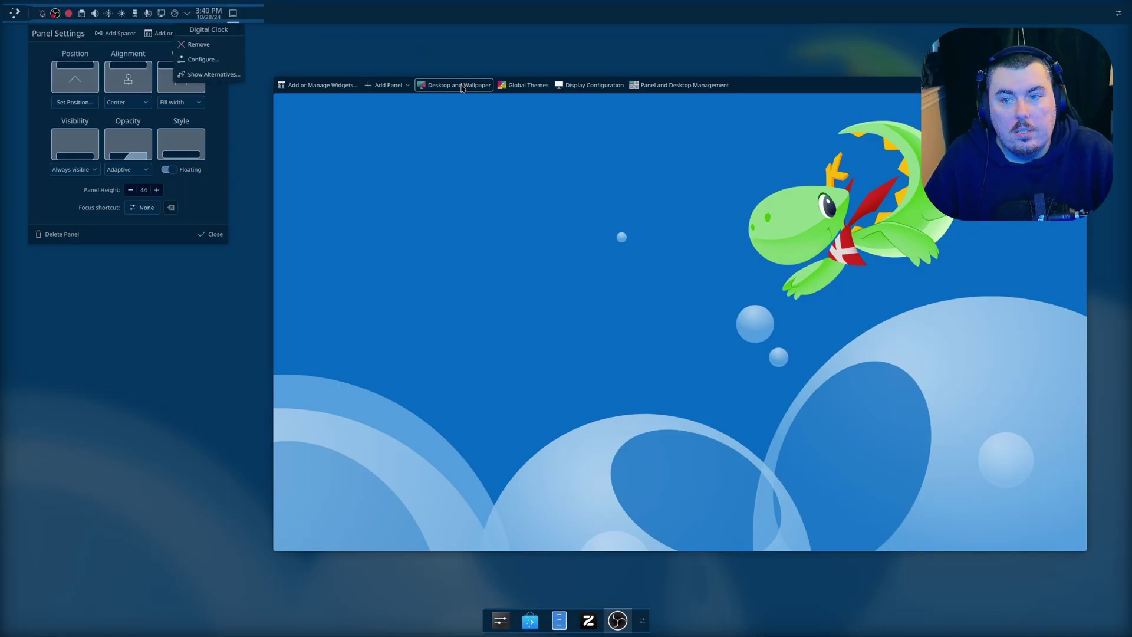
Step: Add a spacer between the application launcher and the system tray, remove the Peek at Desktop widget, and exit edit mode
click(115, 33)
drag(276, 25, 61, 24)
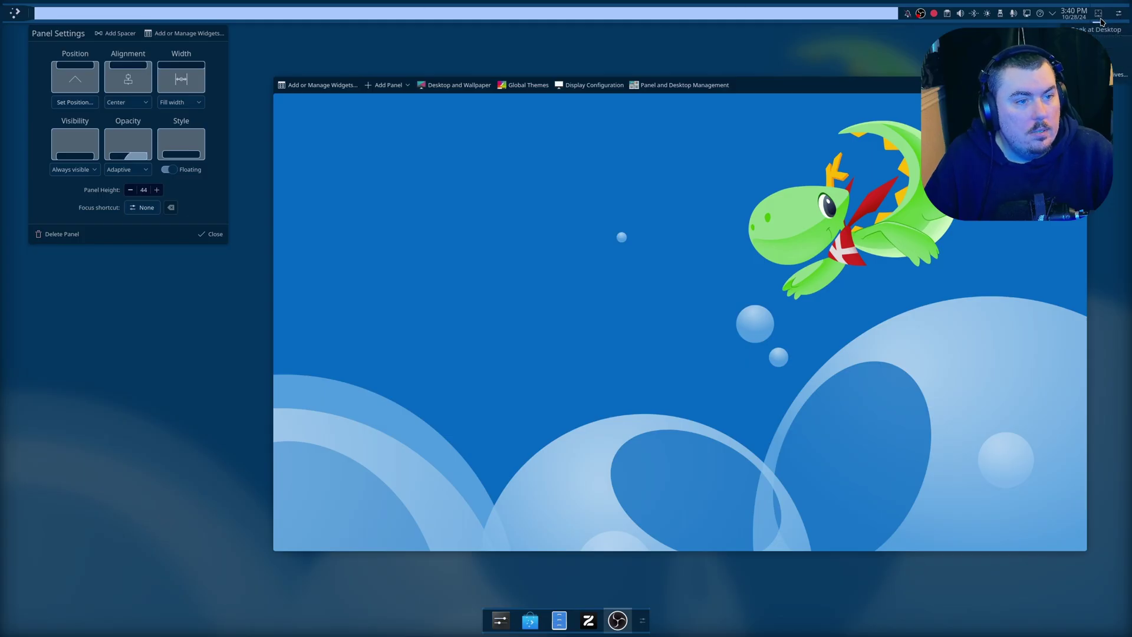
click(1116, 44)
click(506, 153)
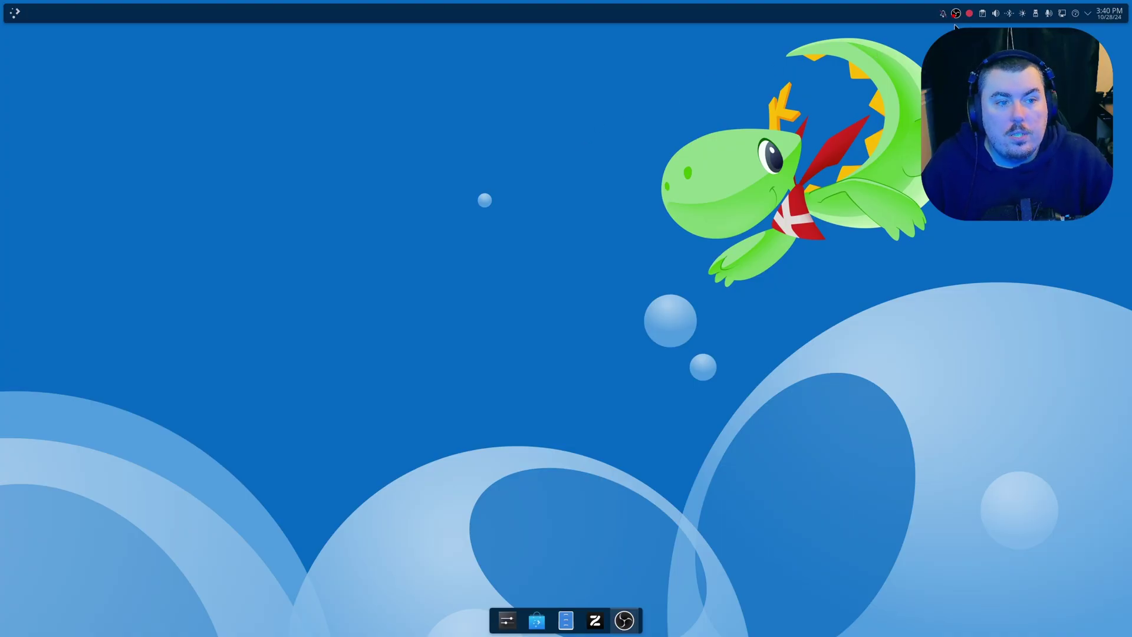
Step: Add the KDE Material You Colors widget to the upper panel between the spacer and the system tray, and exit edit mode
right_click(571, 21)
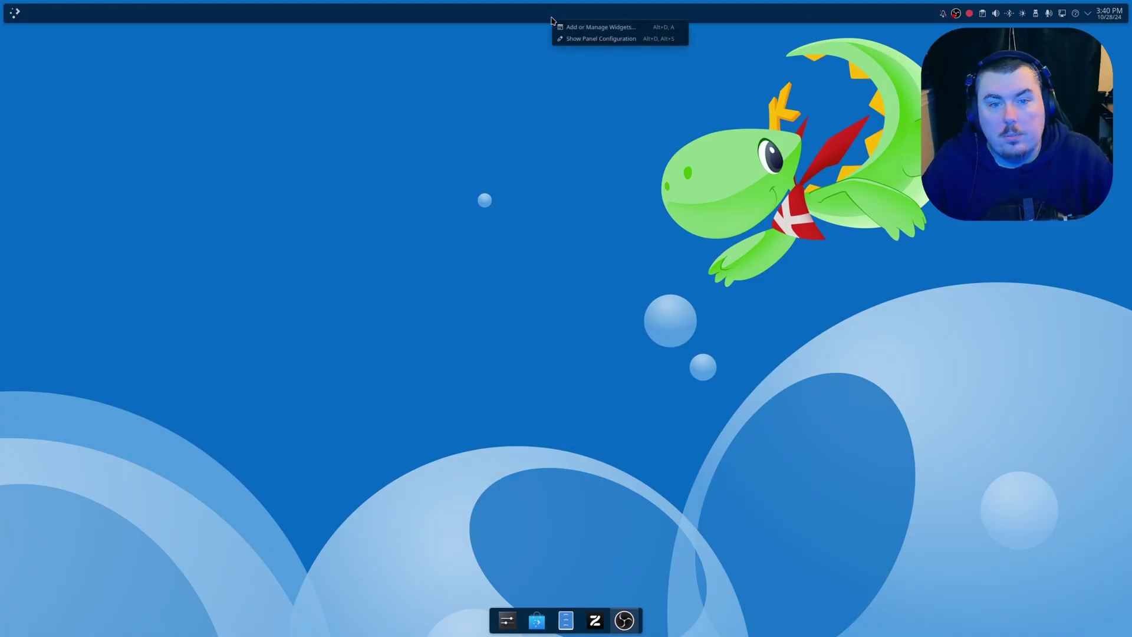
click(574, 39)
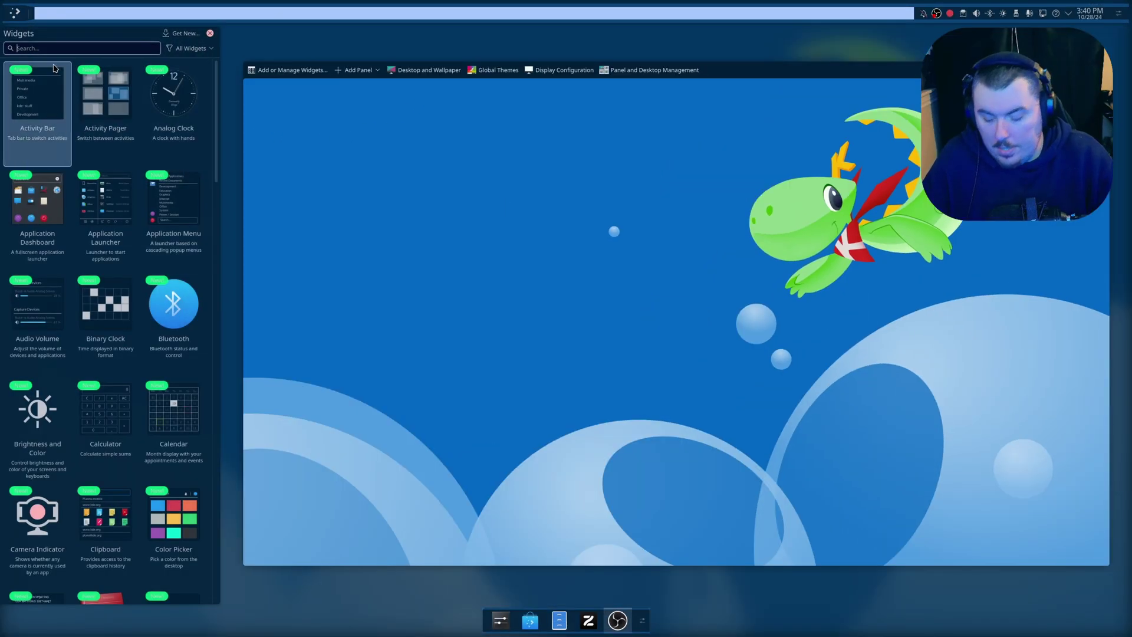
text(mater)
drag(39, 92, 908, 13)
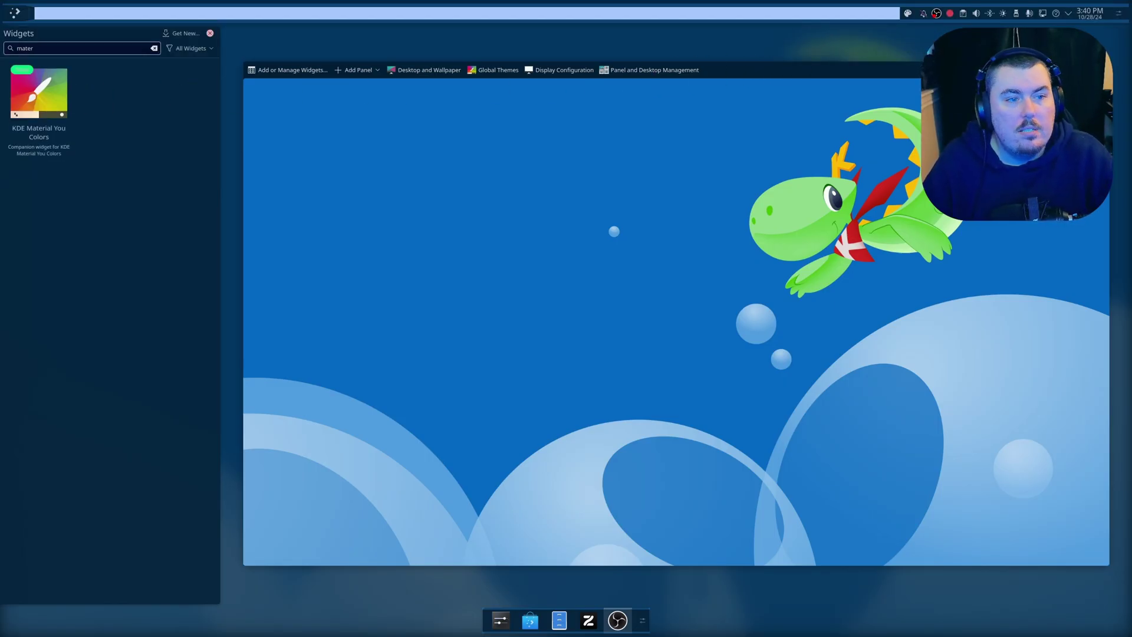
click(1075, 70)
Step: Turn off From Wallpaper in the KDE Material You Colors widget and select a custom purple as the color source
right_click(928, 16)
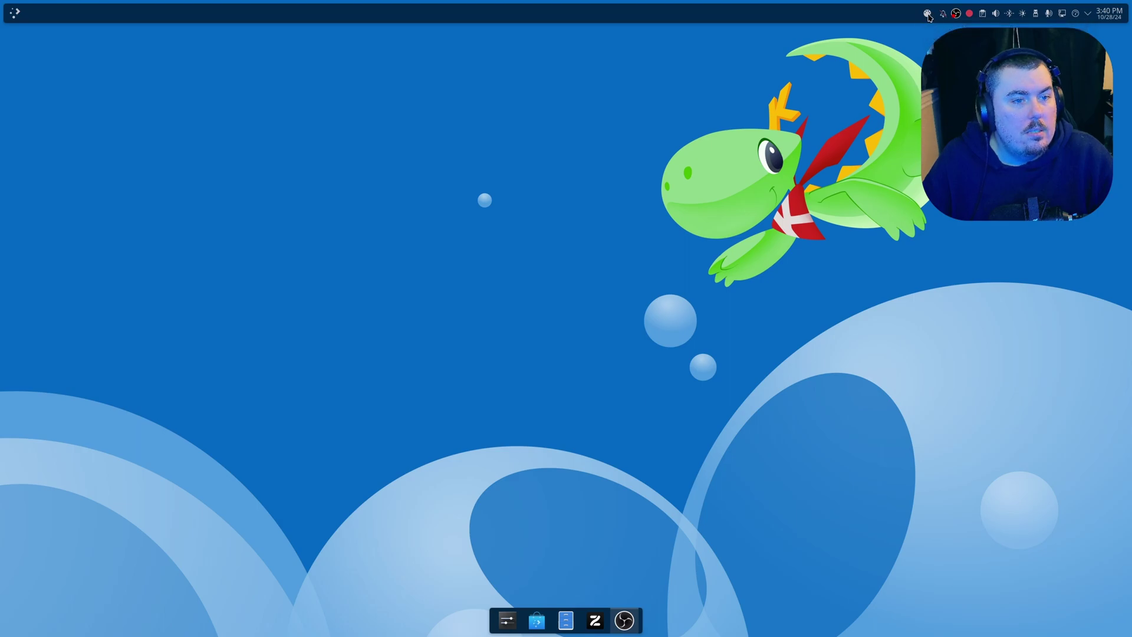
click(928, 16)
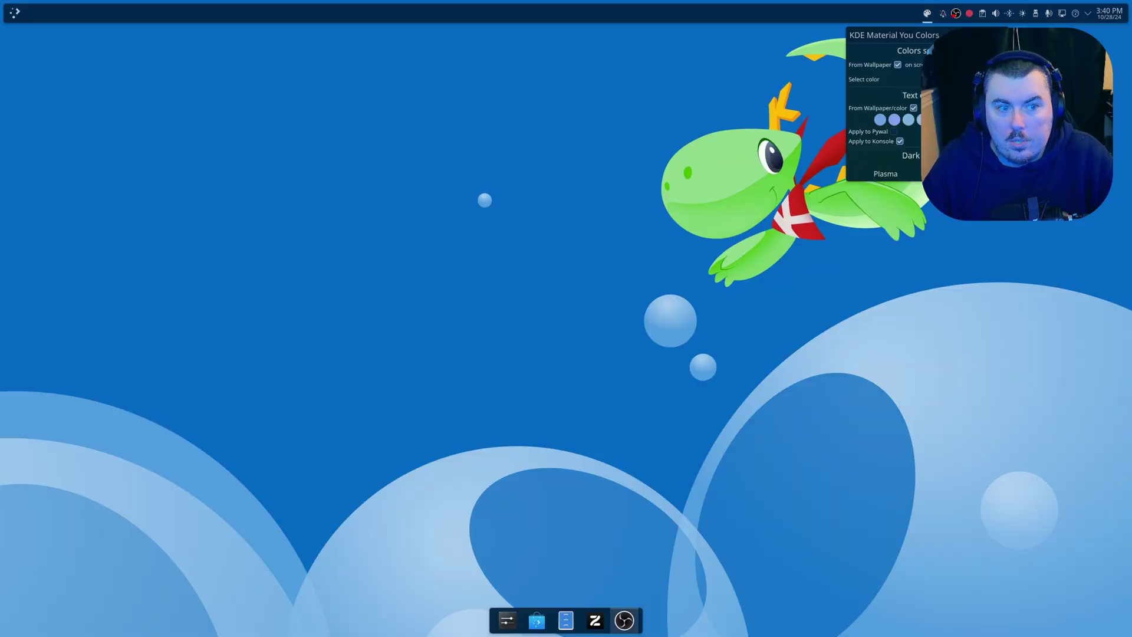
click(911, 83)
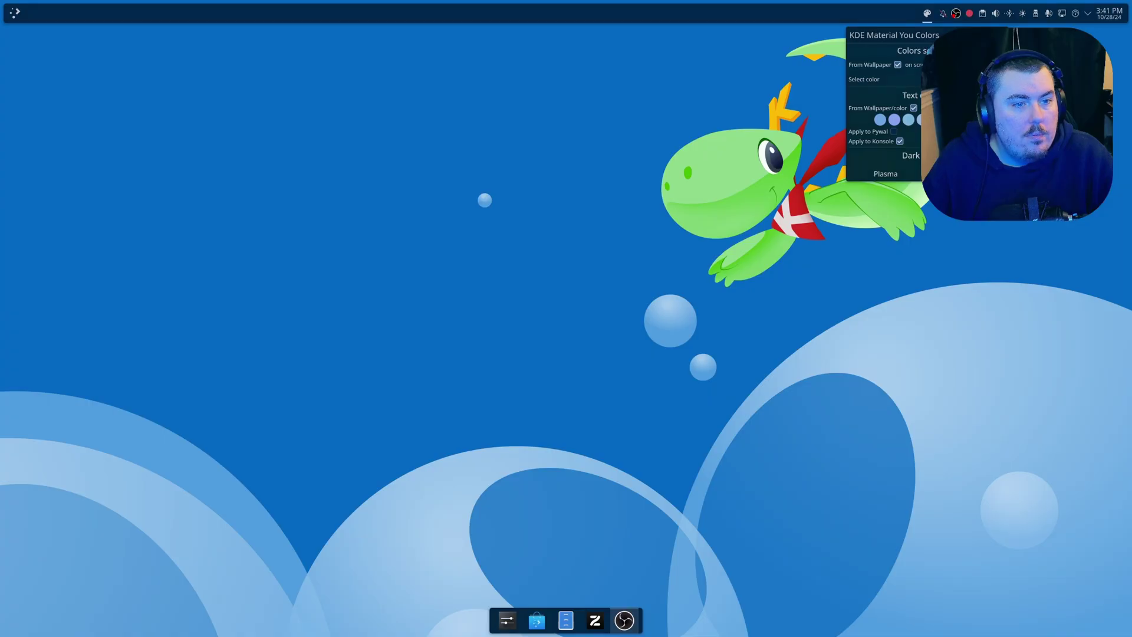
click(898, 65)
click(864, 76)
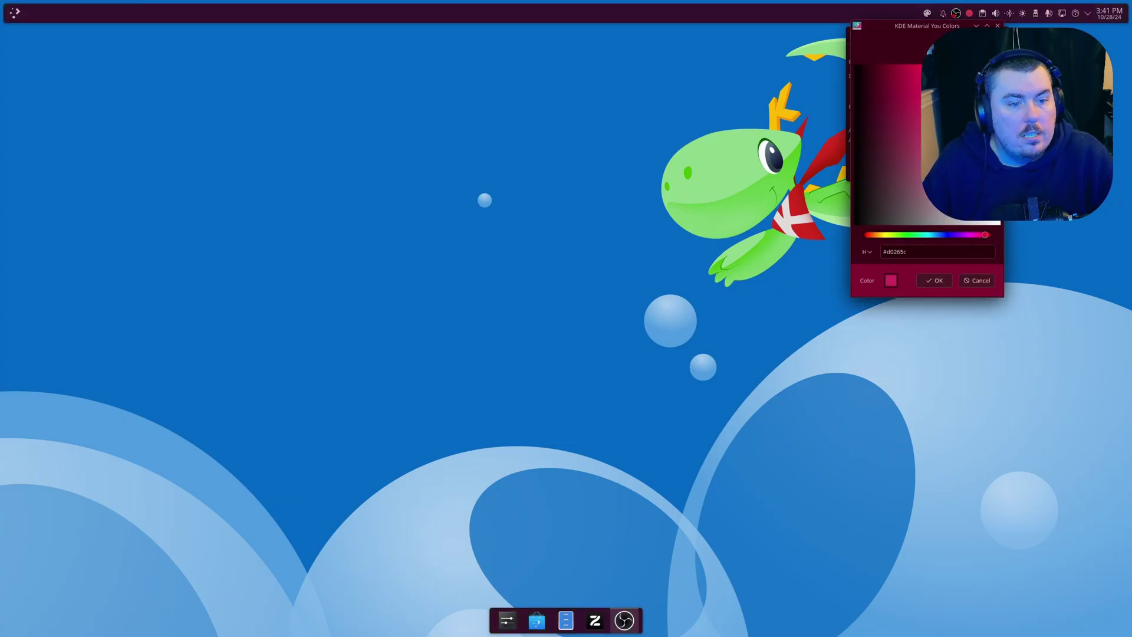
click(959, 235)
drag(900, 83, 908, 60)
click(938, 280)
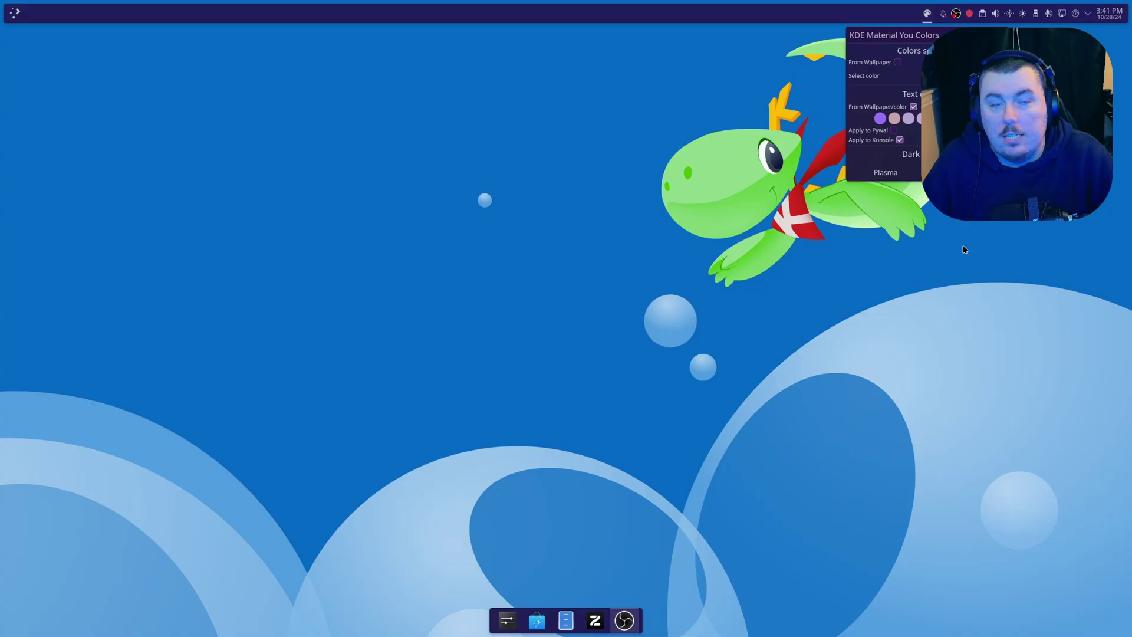
Step: Try the Expressive color scheme, and switch to the scheme next to it
scroll(962, 165, up, 5)
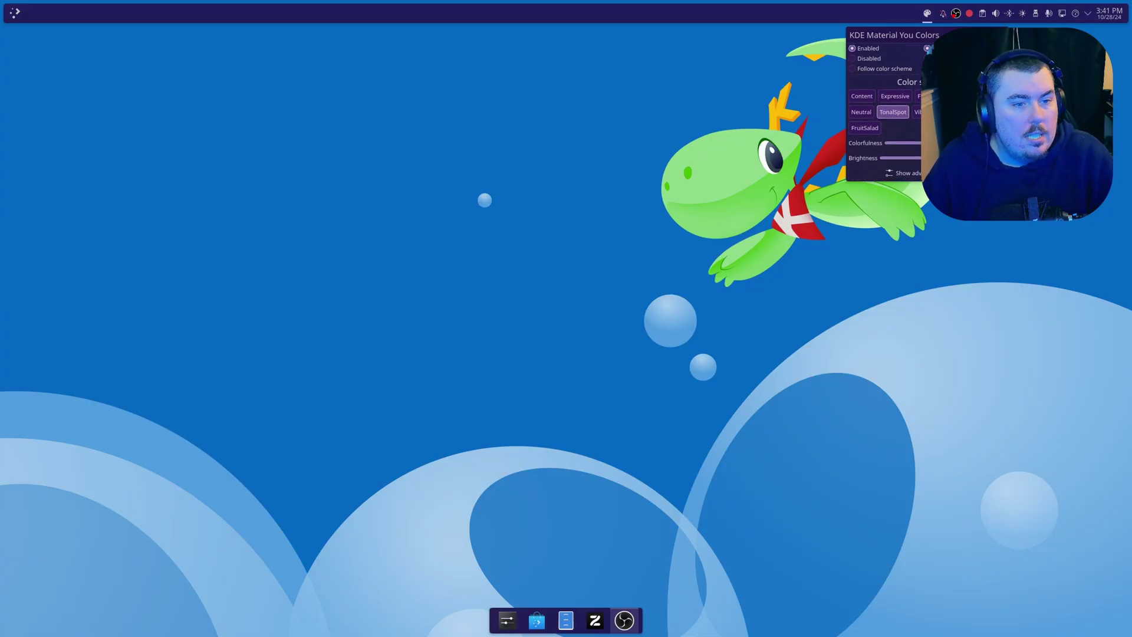
click(884, 99)
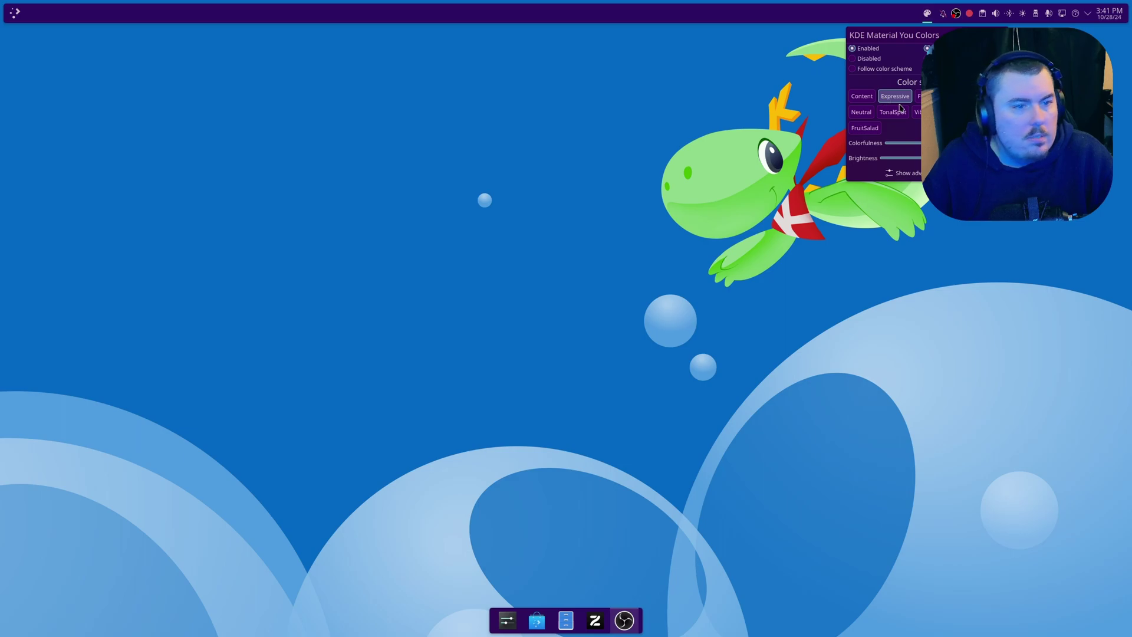
click(918, 97)
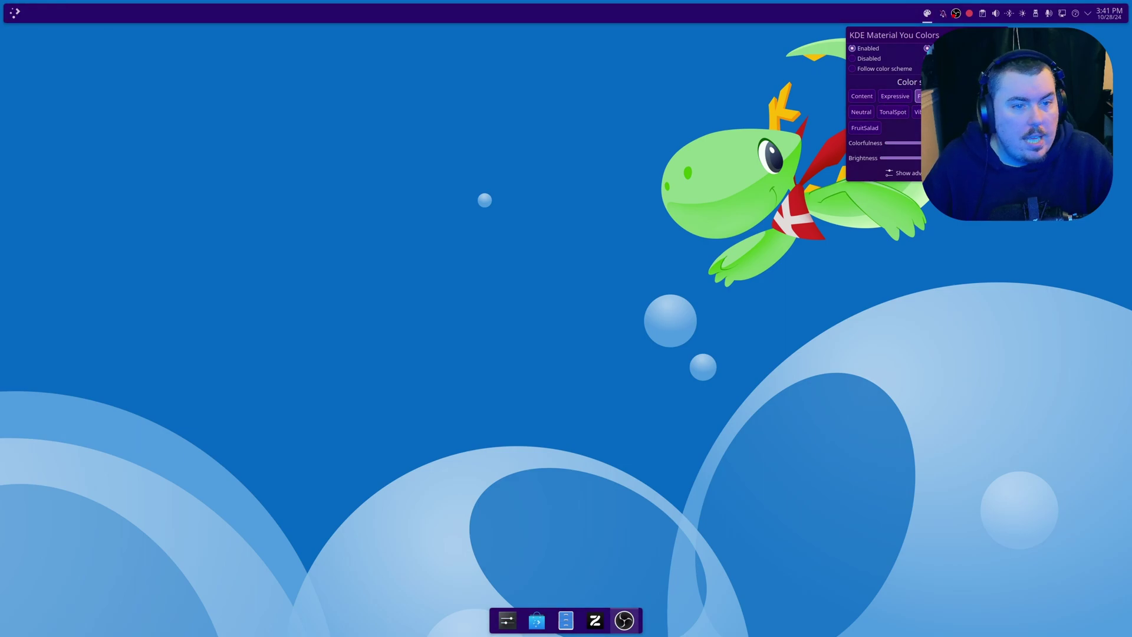
Step: Enable Apply to Pywal in the text colors section and slightly lighten the purple color scheme
scroll(918, 97, up, 1)
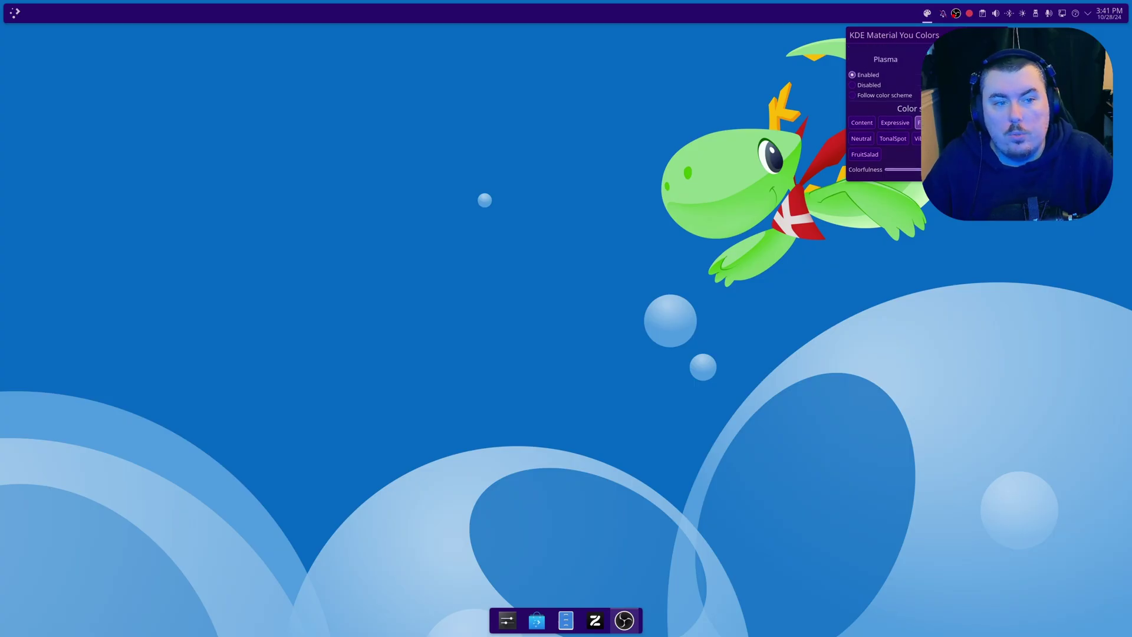
scroll(884, 106, up, 3)
scroll(894, 112, up, 1)
click(894, 123)
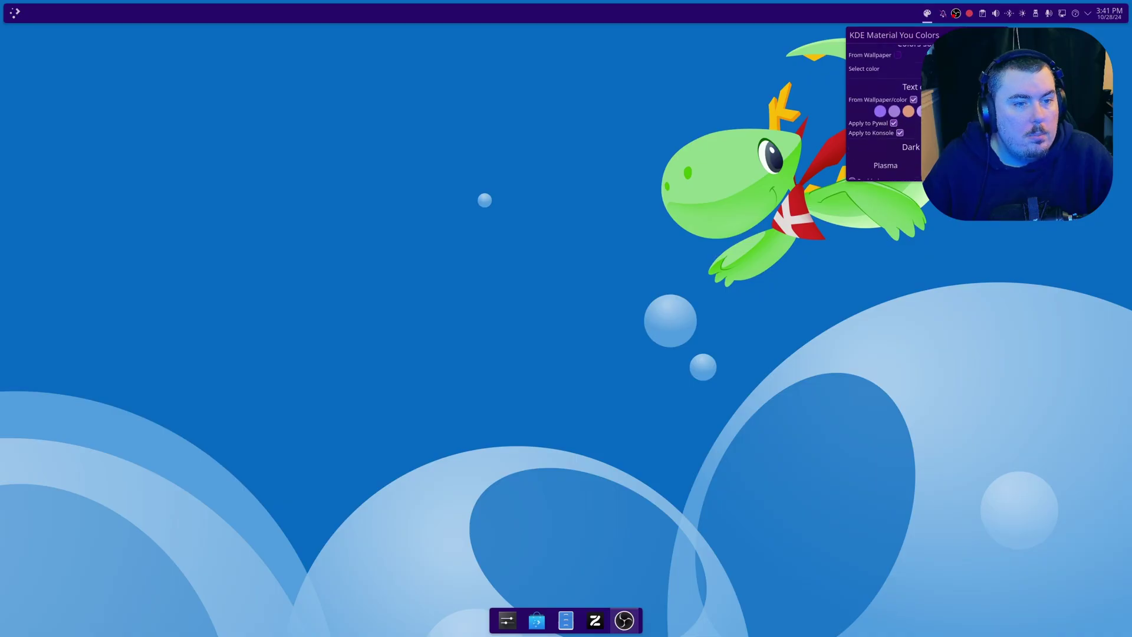
scroll(888, 118, down, 1)
scroll(884, 106, down, 3)
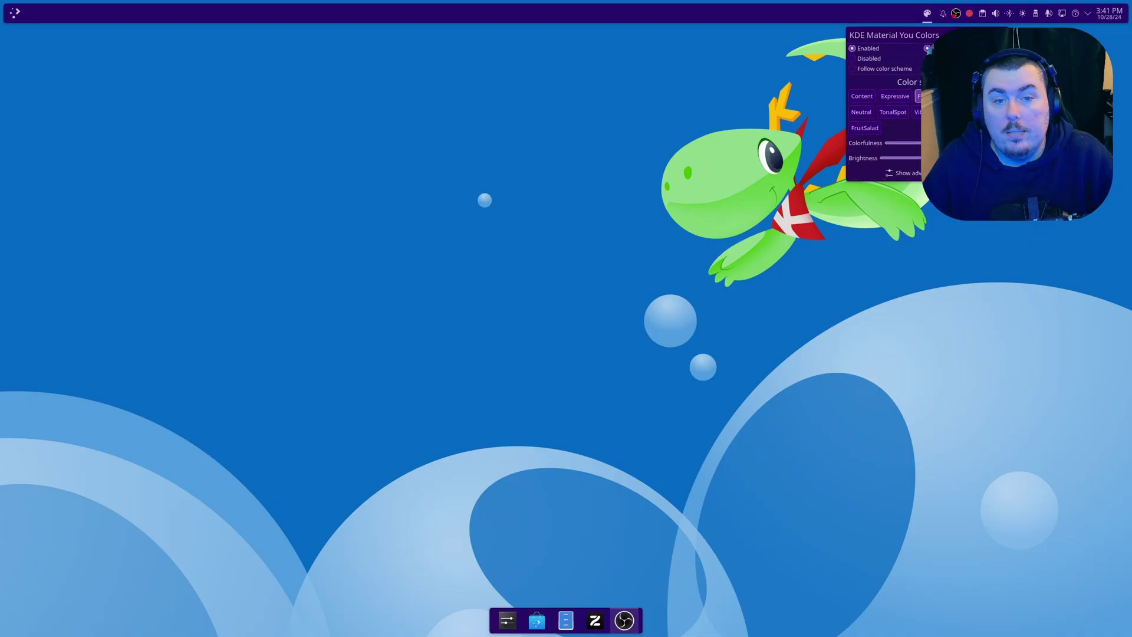
click(864, 128)
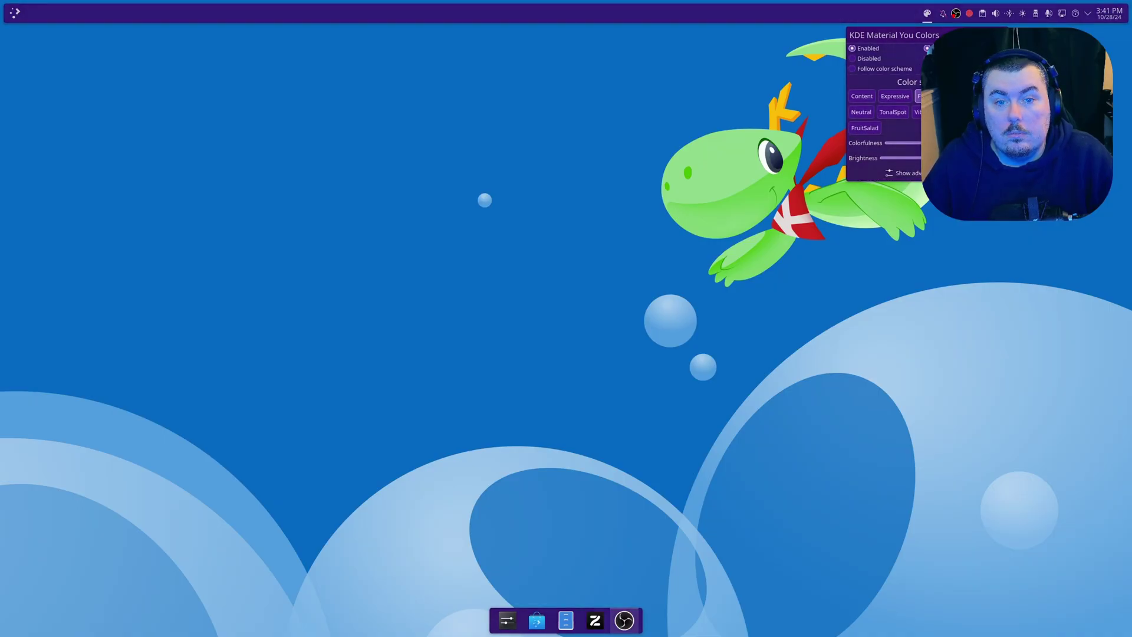
Step: Show the widget's advanced options and set both the dark and light icon themes to Numix Circle
click(910, 180)
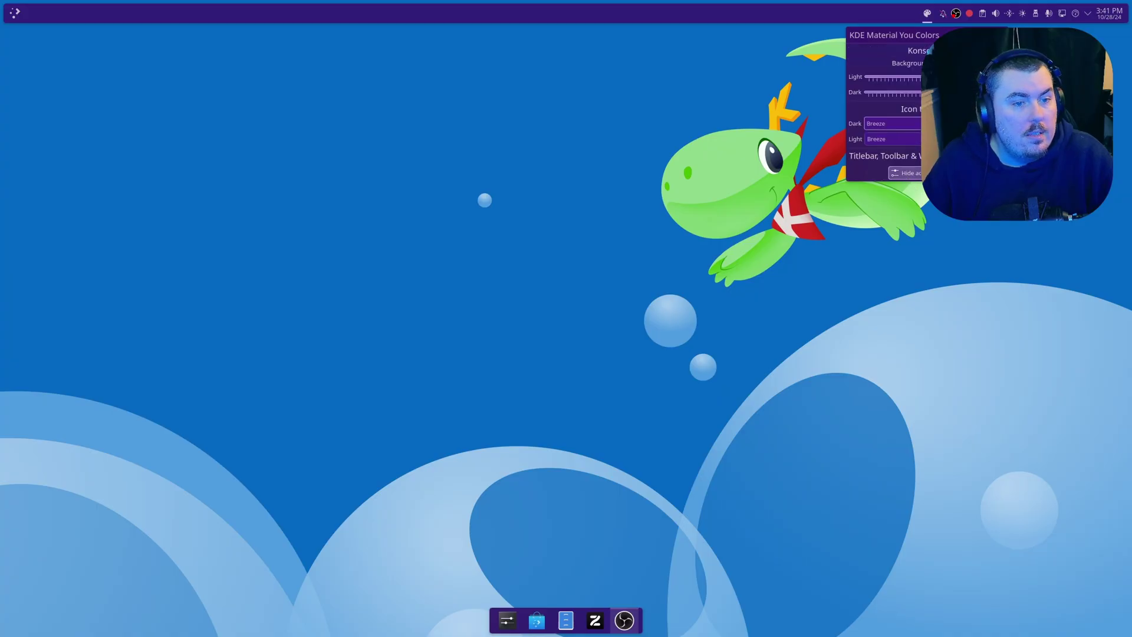
click(890, 123)
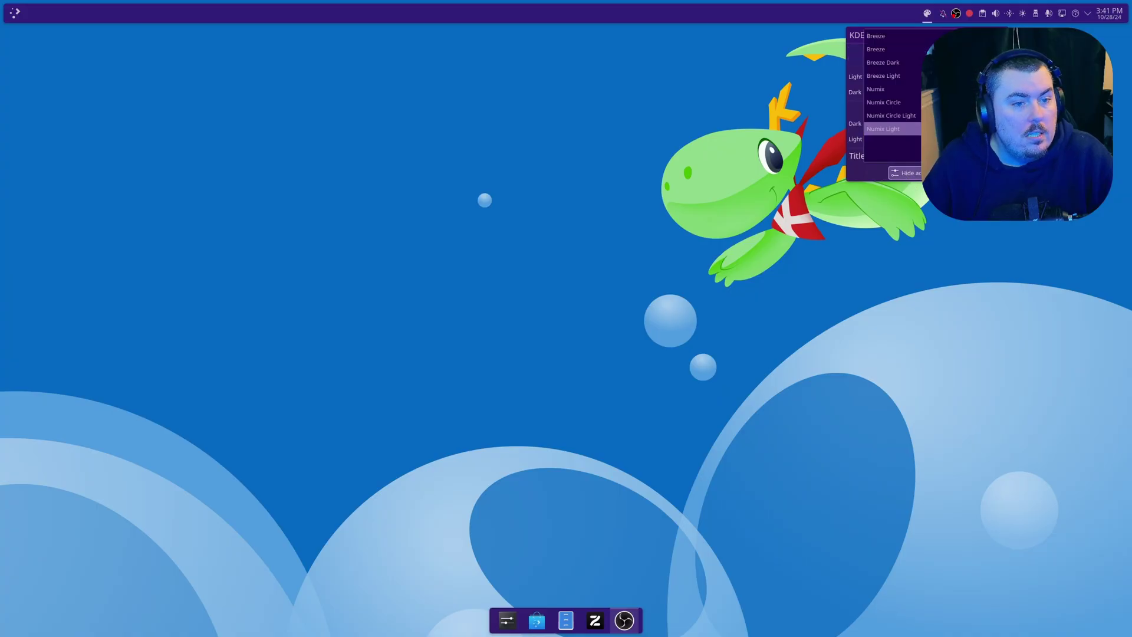
click(914, 103)
click(912, 145)
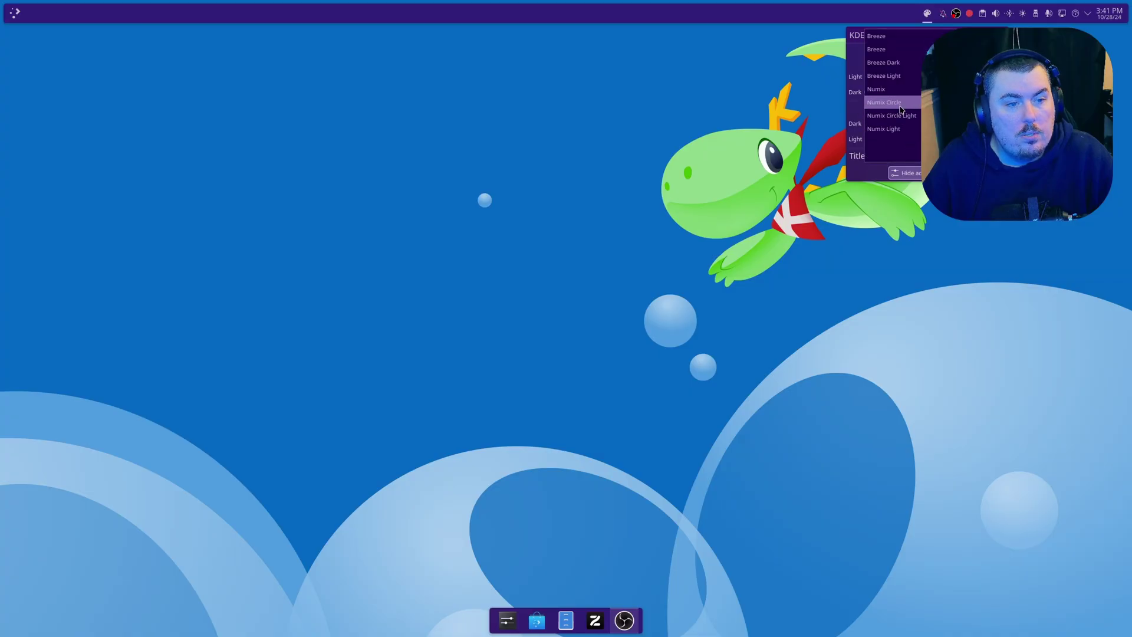
click(879, 102)
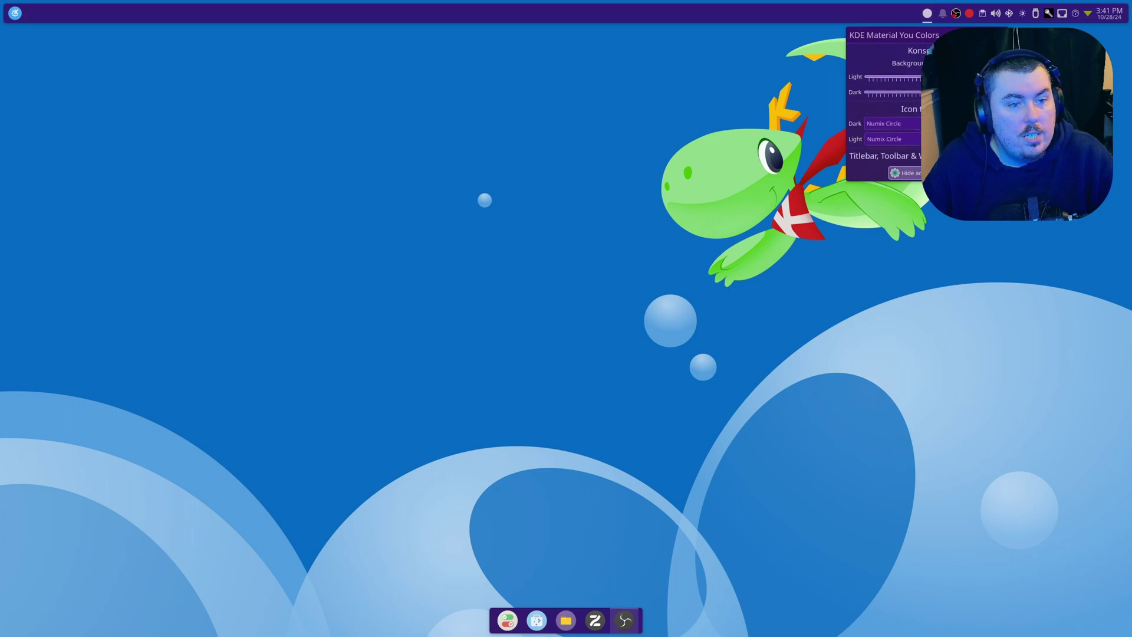
Step: Open System Settings beside the widget and review the remaining advanced KDE Material You Colors options, down to the delay and about sections
scroll(863, 126, down, 5)
scroll(859, 131, down, 3)
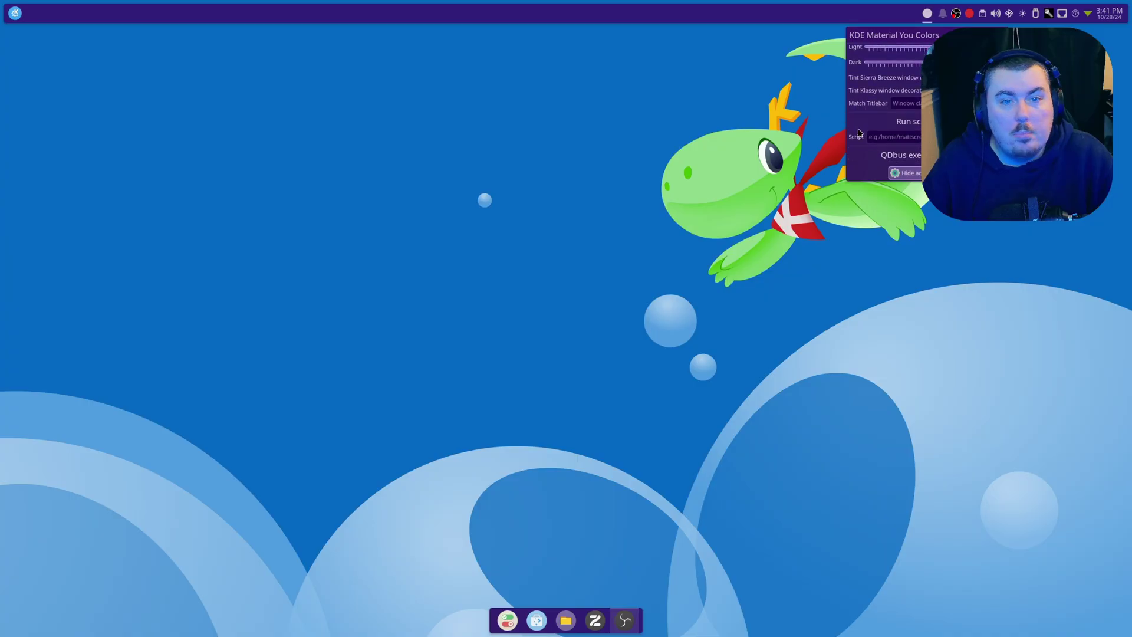
scroll(860, 132, up, 1)
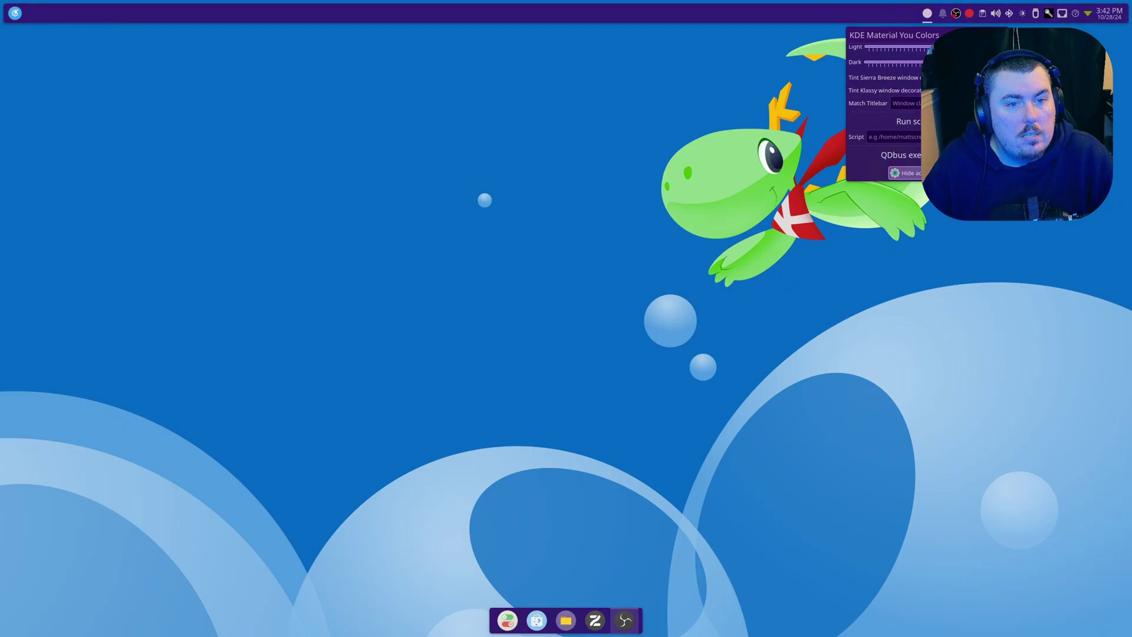
click(507, 620)
drag(511, 171, 217, 56)
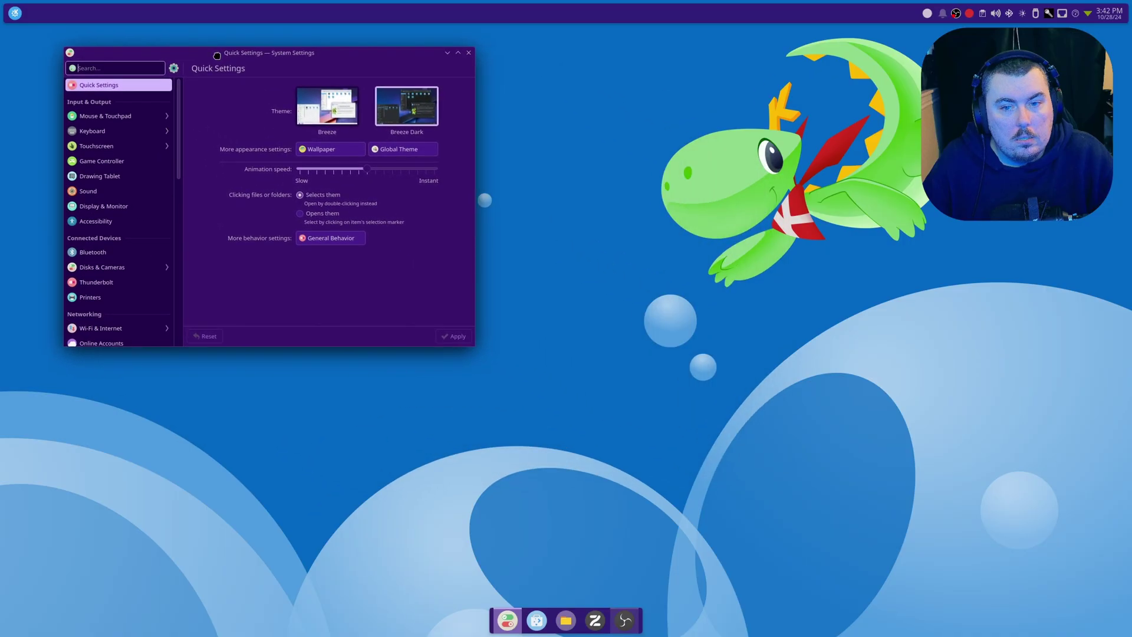
click(927, 14)
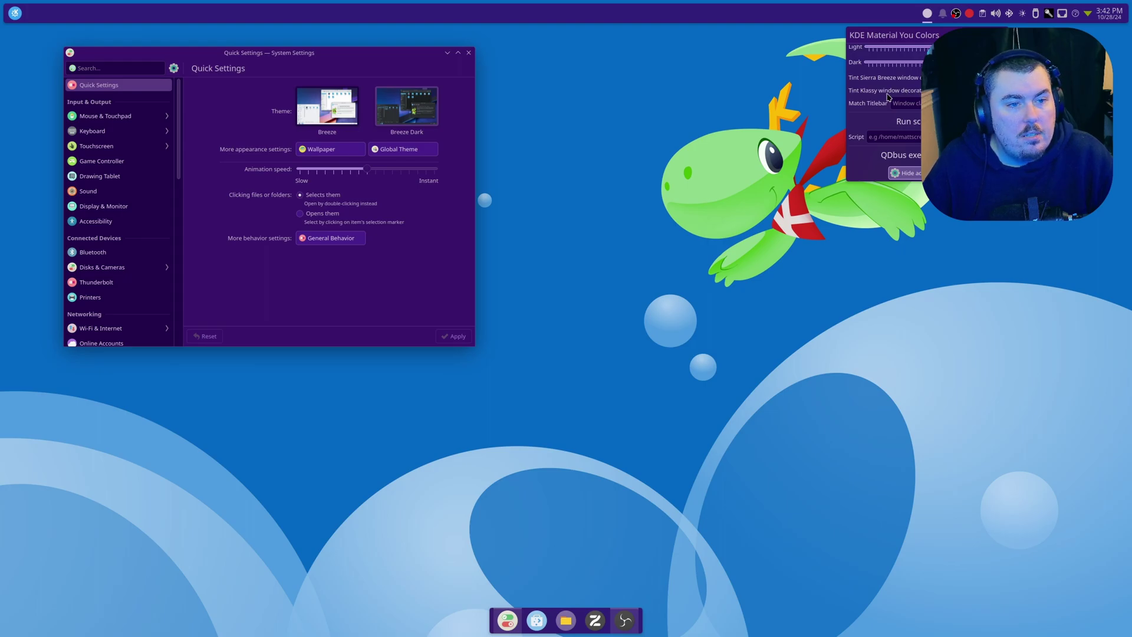
scroll(878, 123, down, 4)
scroll(878, 123, down, 3)
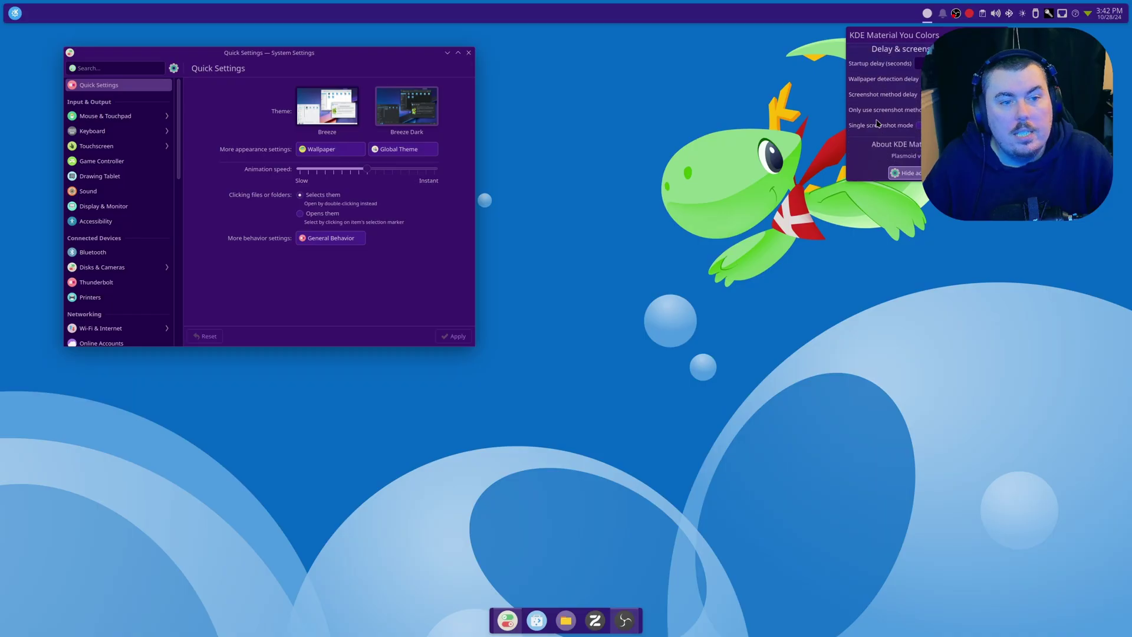
scroll(878, 123, down, 2)
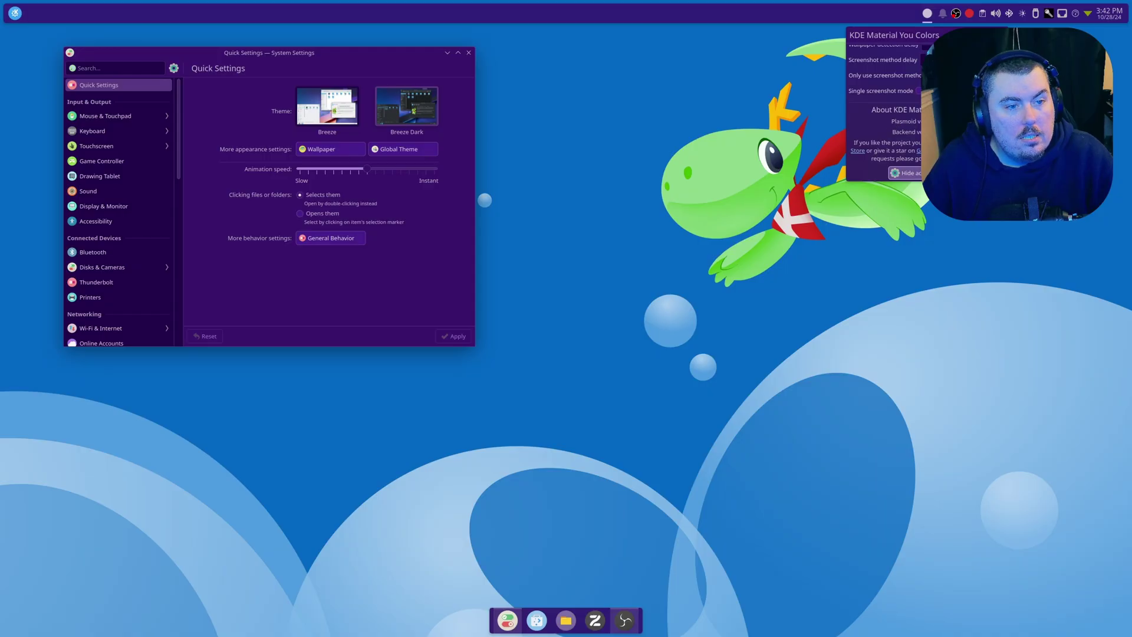
click(699, 156)
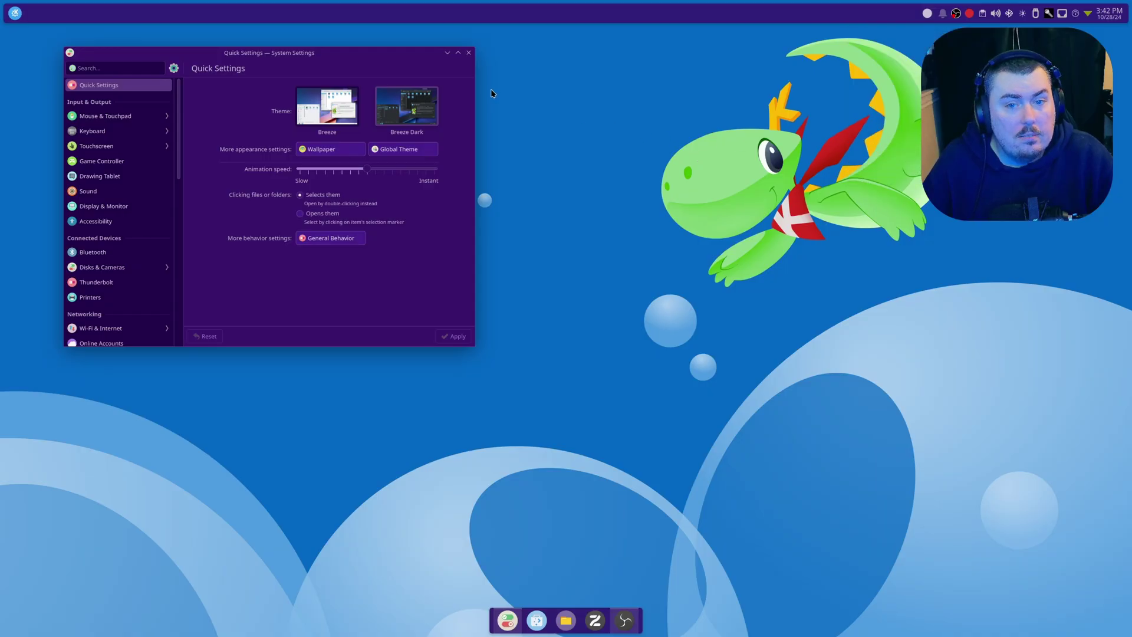
Step: Open the Global Theme page in System Settings and look over the settings categories
mouse_move(397, 62)
mouse_down()
mouse_move(657, 57)
mouse_move(434, 62)
mouse_move(403, 75)
mouse_up()
click(421, 159)
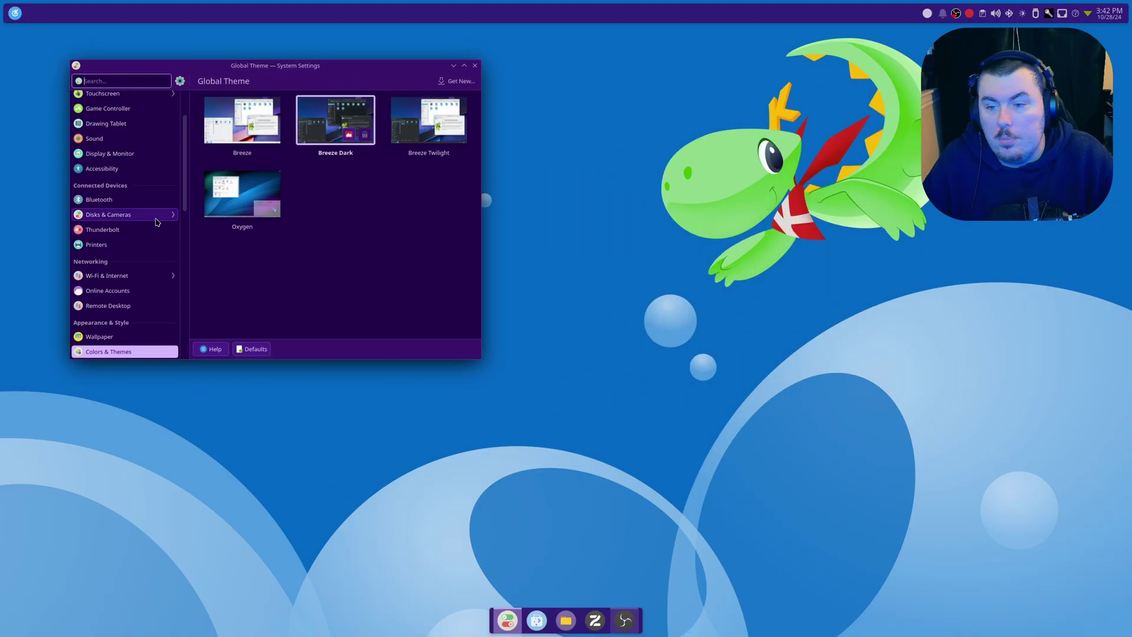
scroll(135, 227, up, 3)
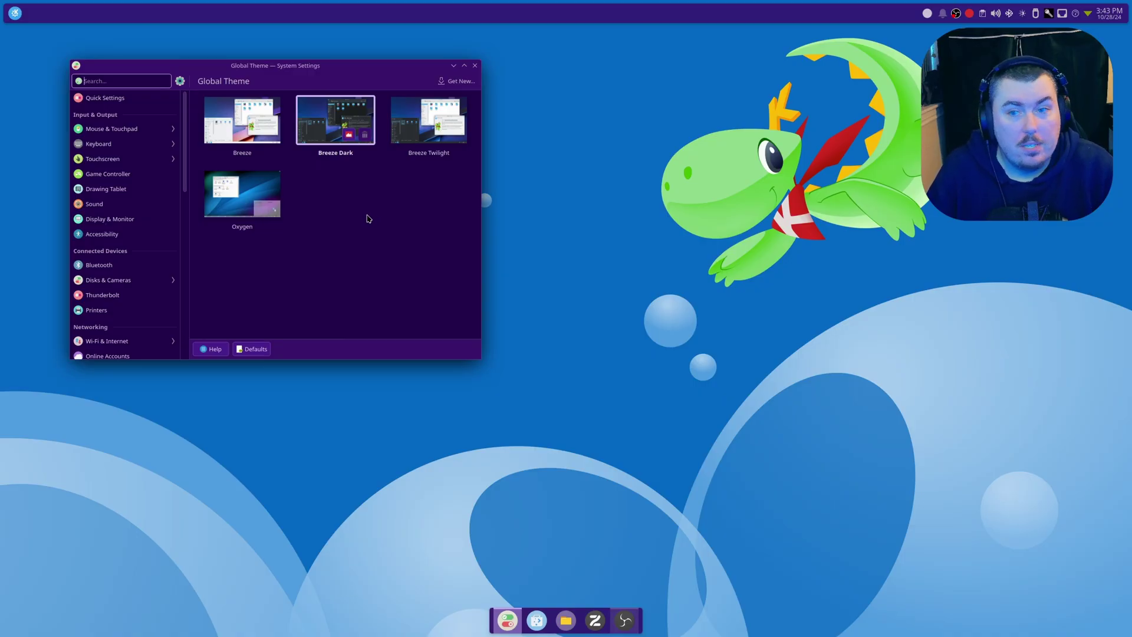
Step: Open the settings of the Application Launcher on the upper panel
click(13, 12)
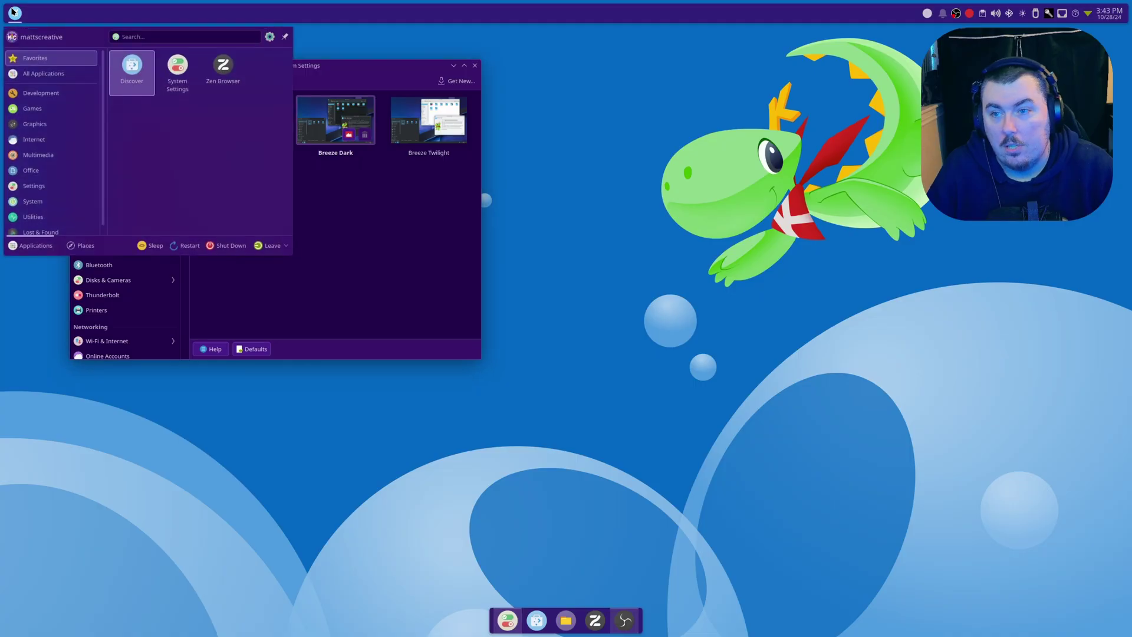
right_click(13, 12)
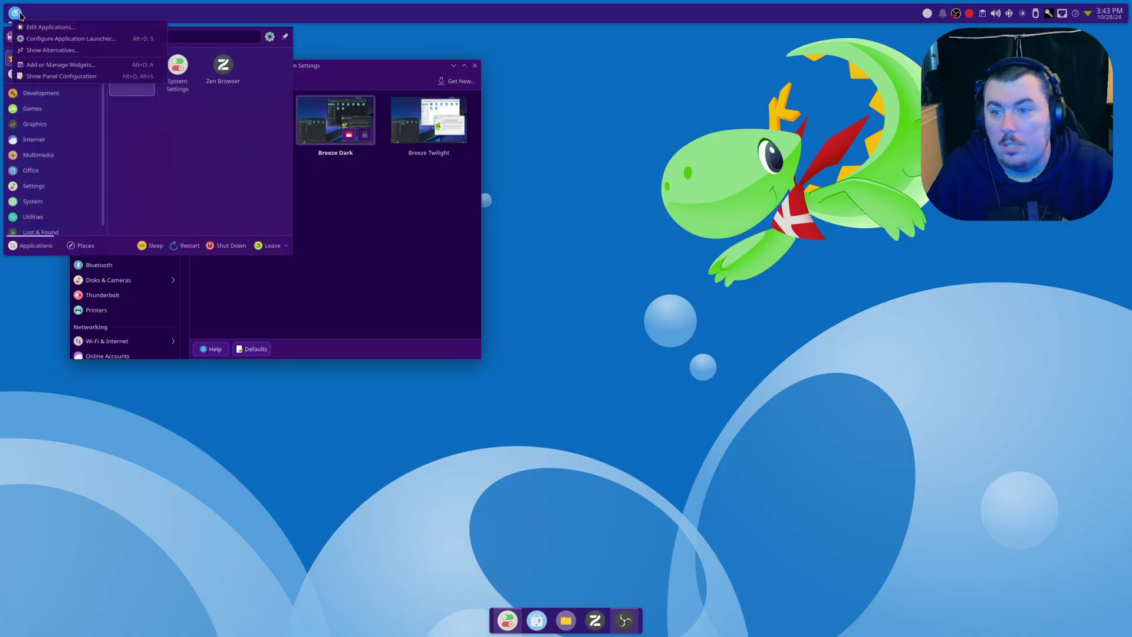
click(50, 39)
Step: Try a custom launcher icon from the logo folder inside Pictures
click(580, 239)
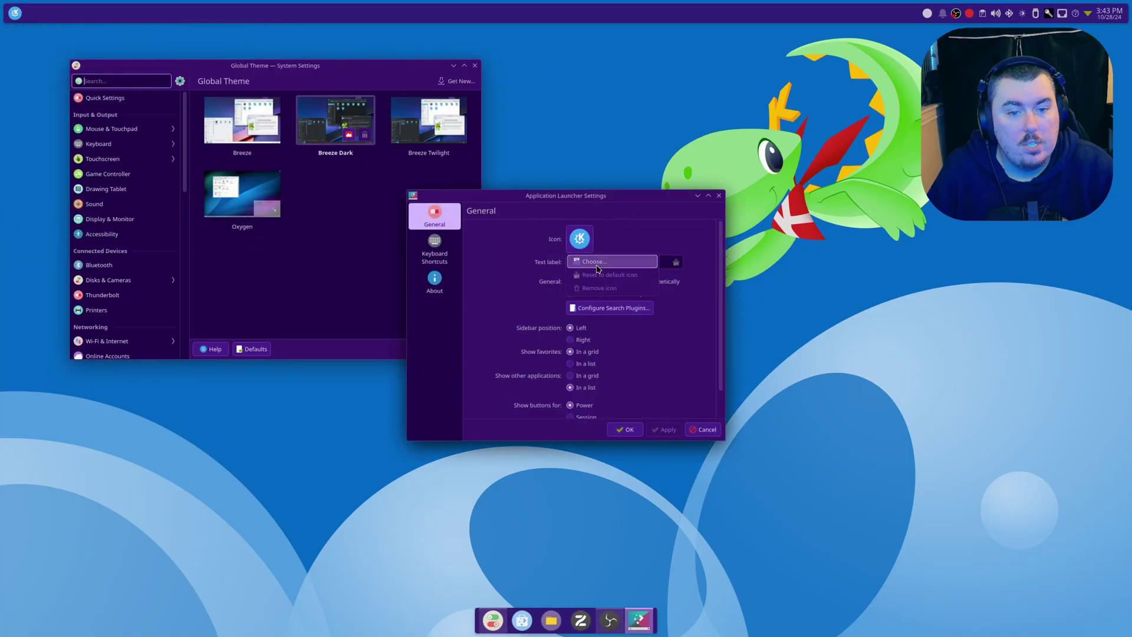
click(596, 265)
drag(539, 244, 418, 154)
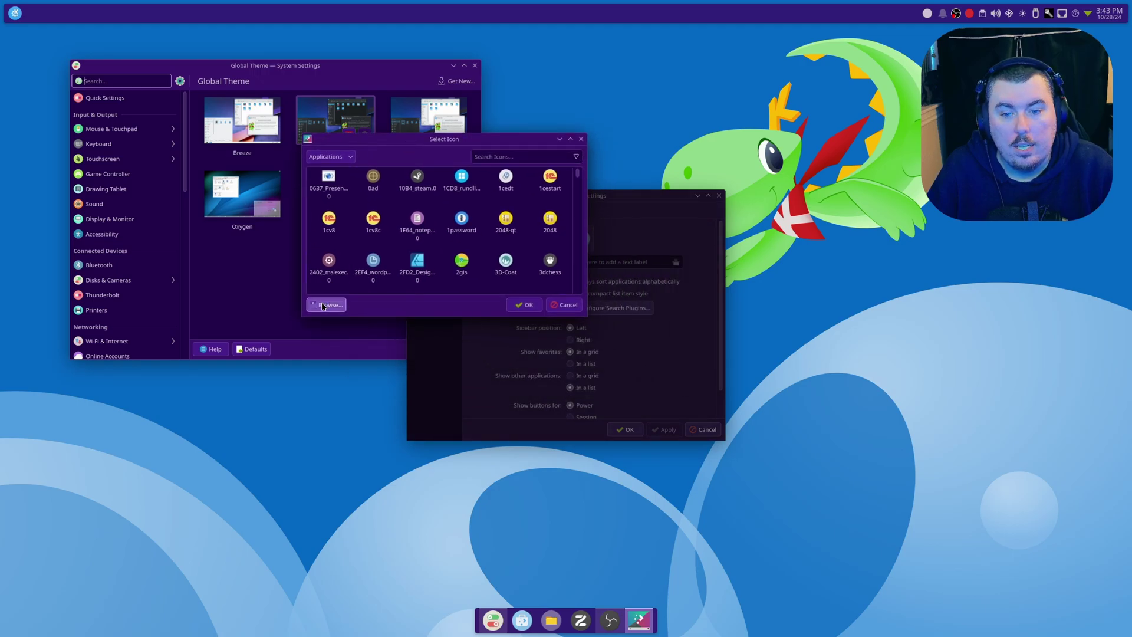
click(325, 305)
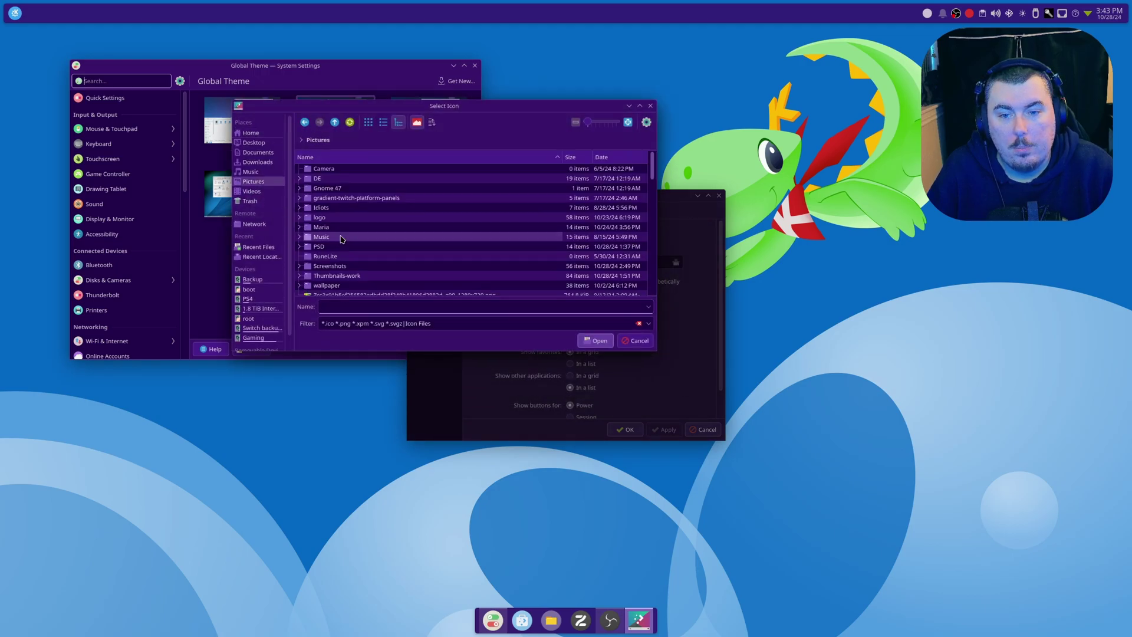
double_click(345, 217)
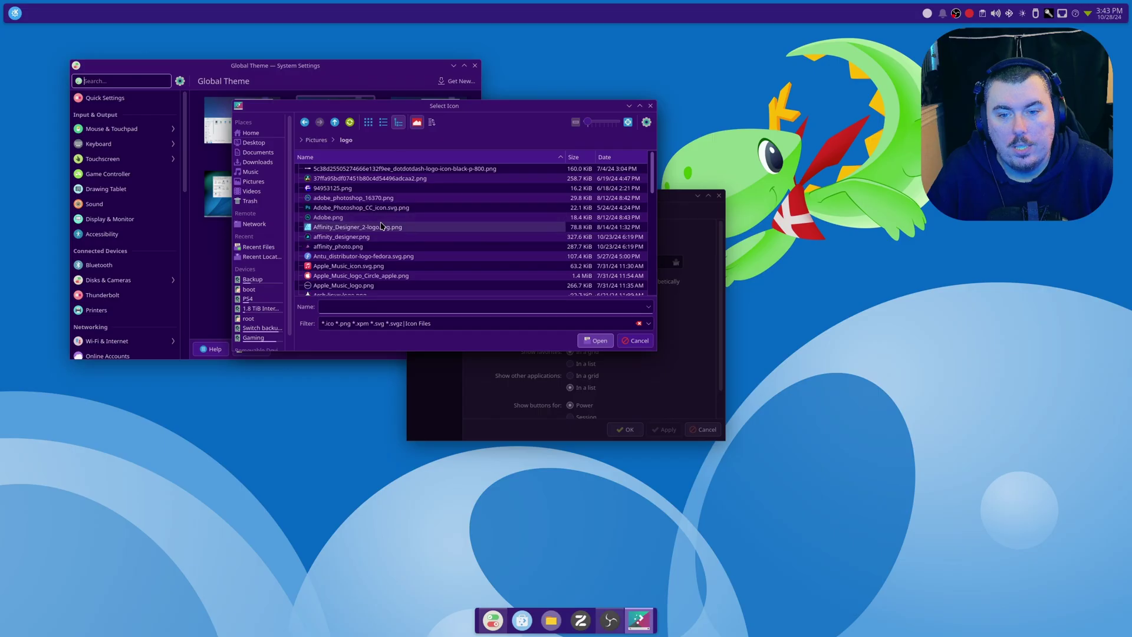
scroll(404, 236, down, 3)
double_click(376, 233)
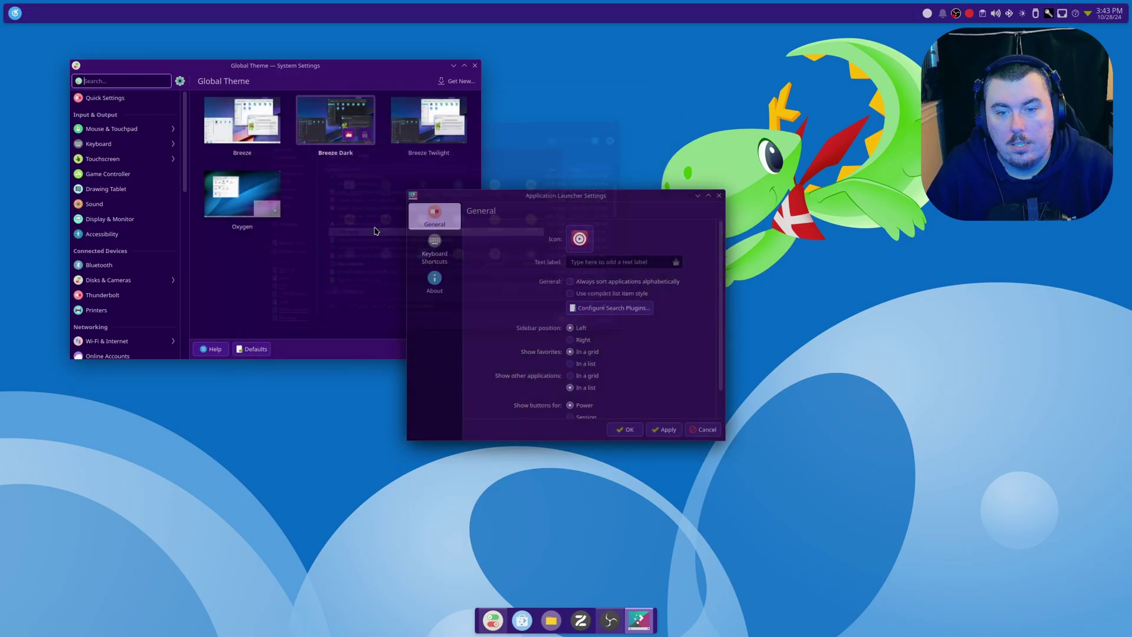
Step: Set the launcher icon to the white Arch Linux logo from the Pictures logo folder, and close System Settings
click(581, 246)
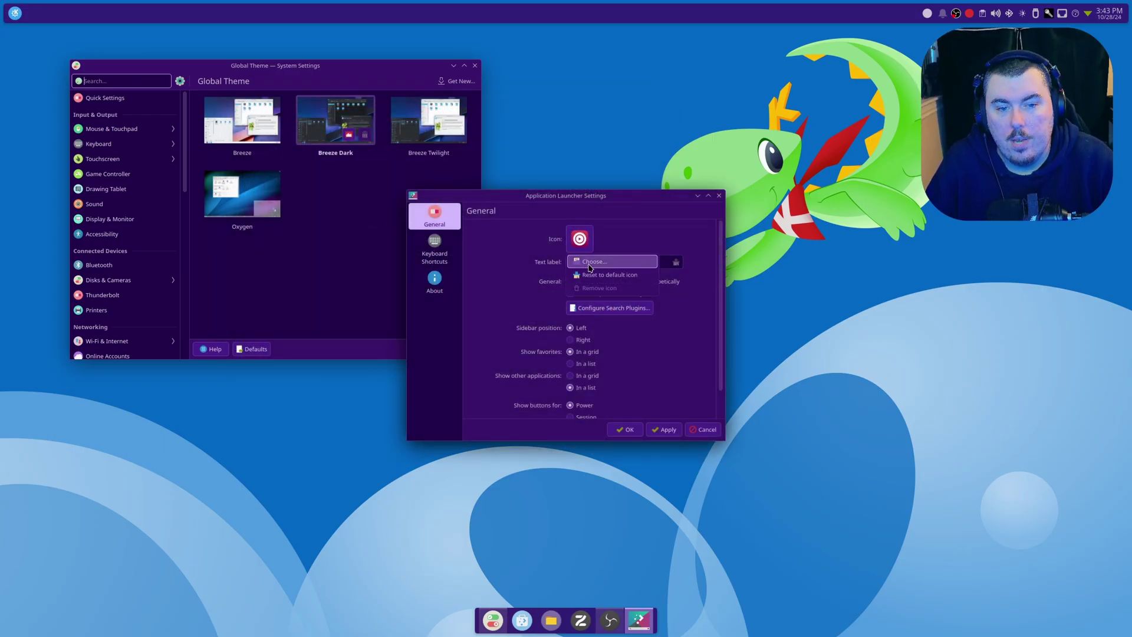
click(583, 262)
click(465, 390)
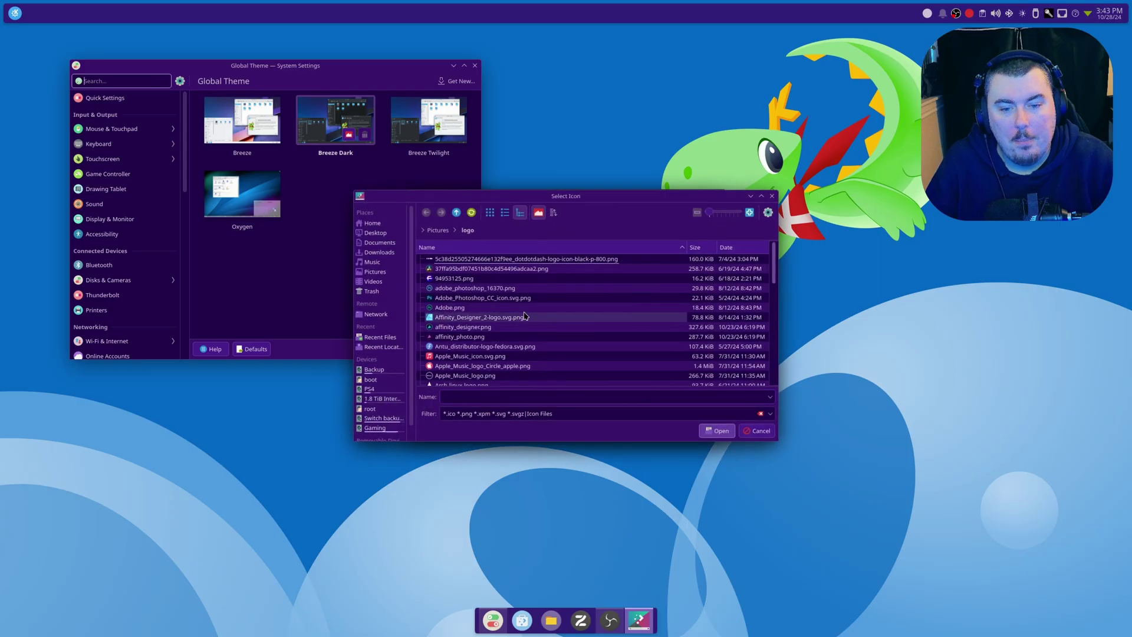
scroll(479, 303, down, 3)
double_click(469, 313)
click(658, 434)
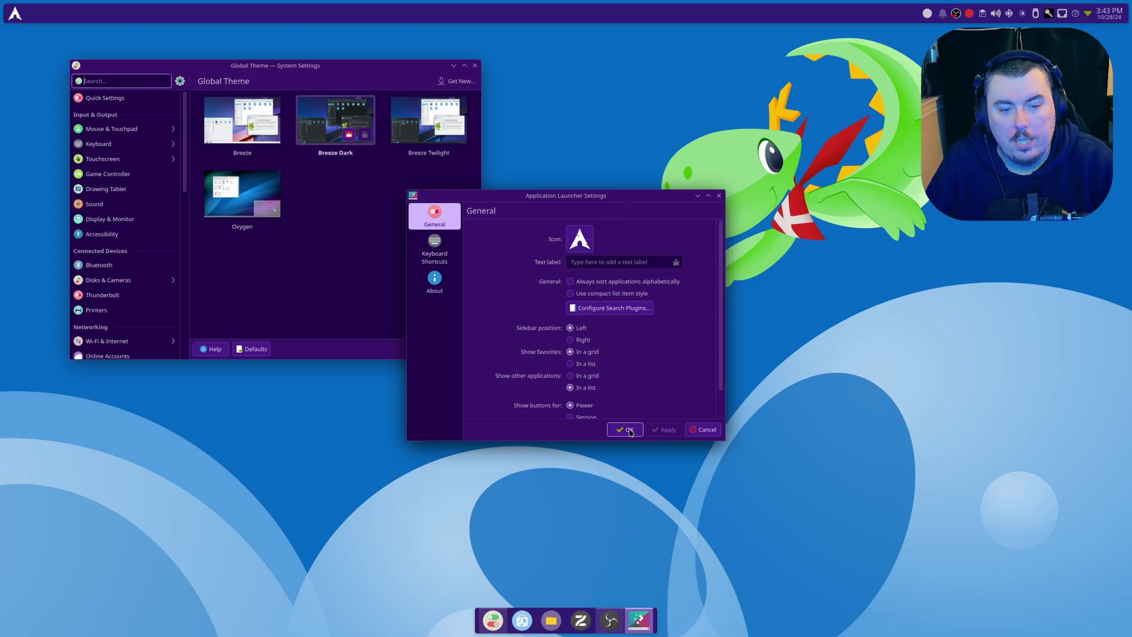
click(632, 433)
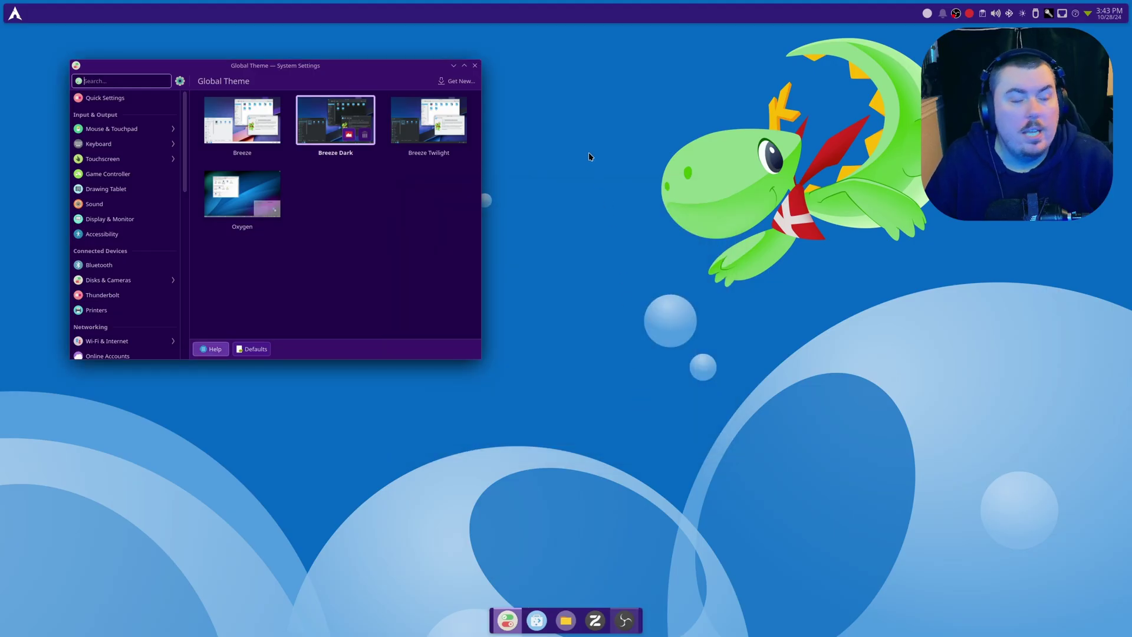
click(475, 66)
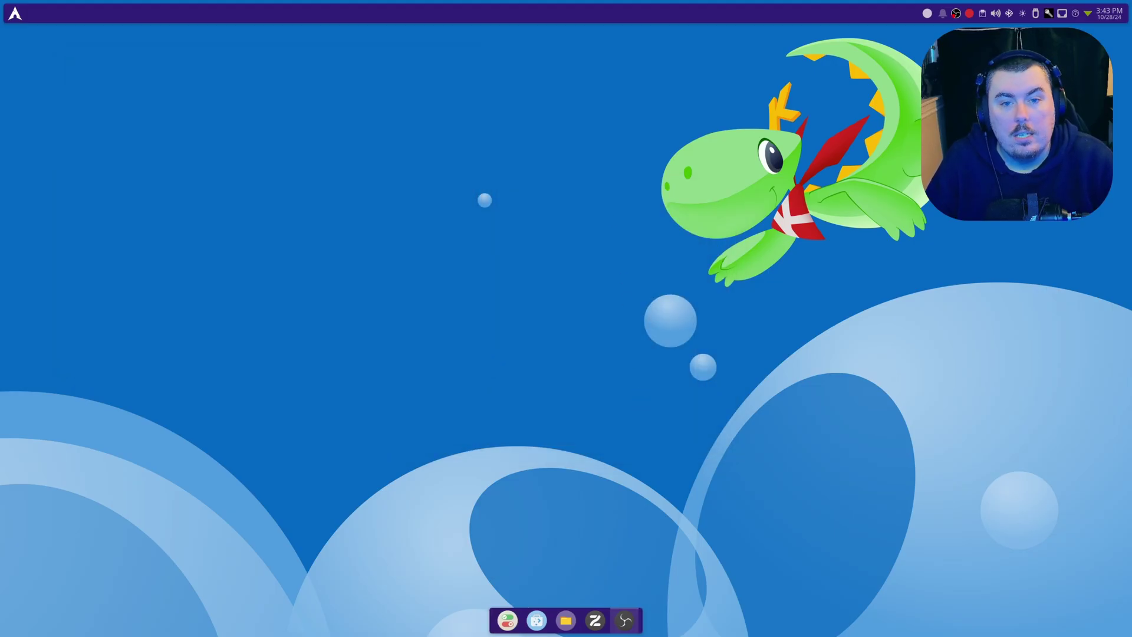
Step: Set the system tray's panel icon spacing to Small and apply it
right_click(1088, 18)
click(1063, 26)
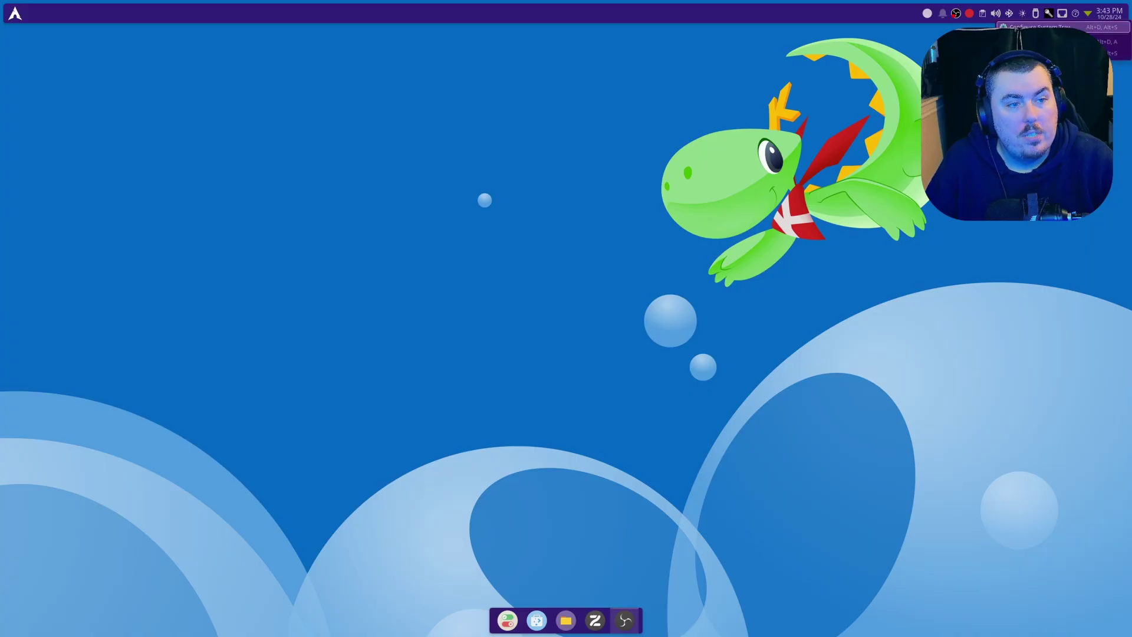
drag(622, 215, 568, 181)
click(531, 227)
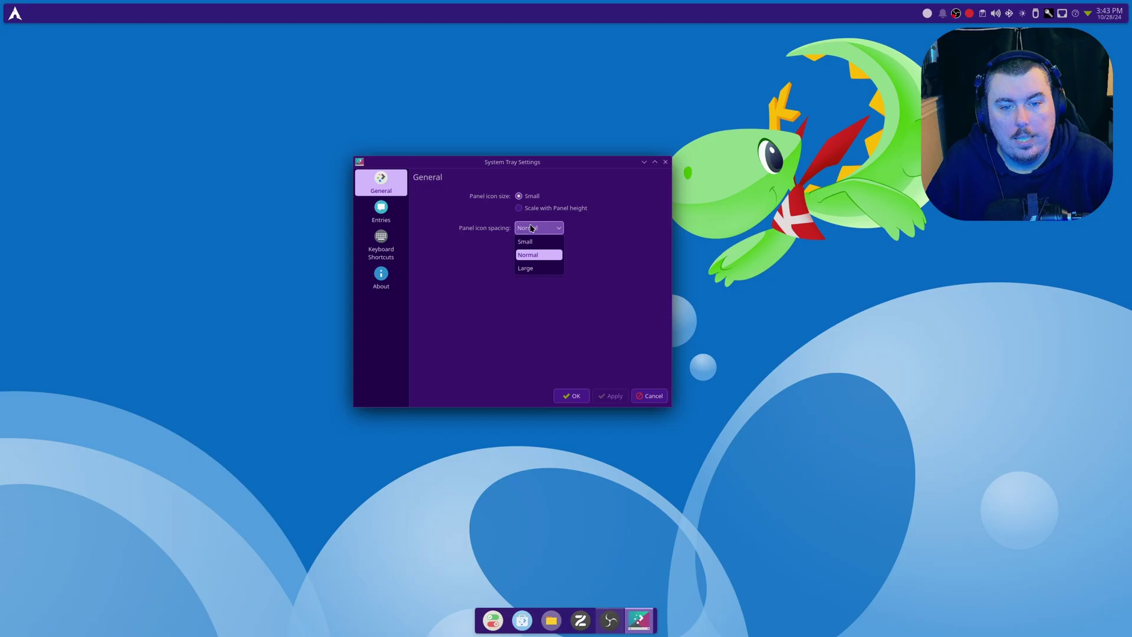
click(526, 241)
click(618, 398)
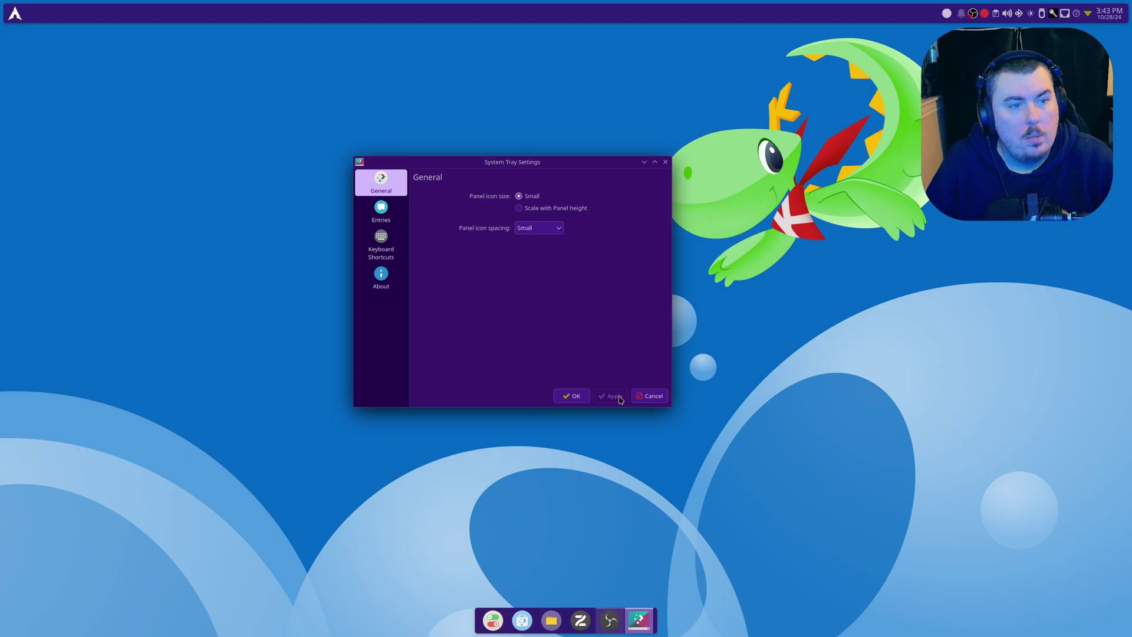
Step: In the tray entries, try KDE Material You Colors as Shown when relevant, and return it to Disabled
click(382, 213)
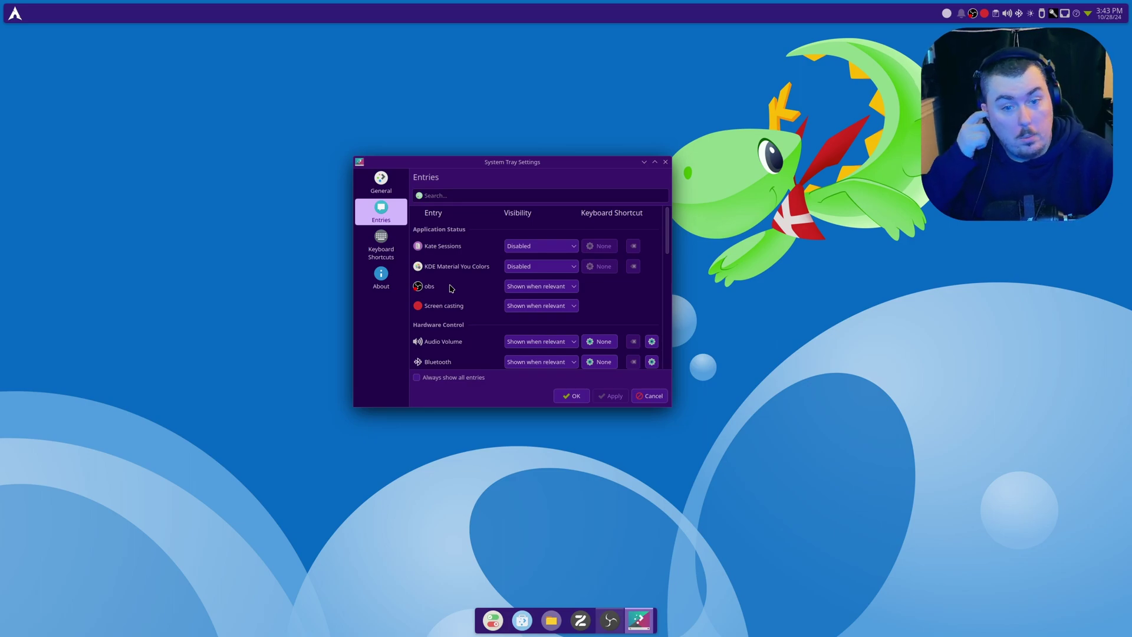
click(547, 265)
click(537, 280)
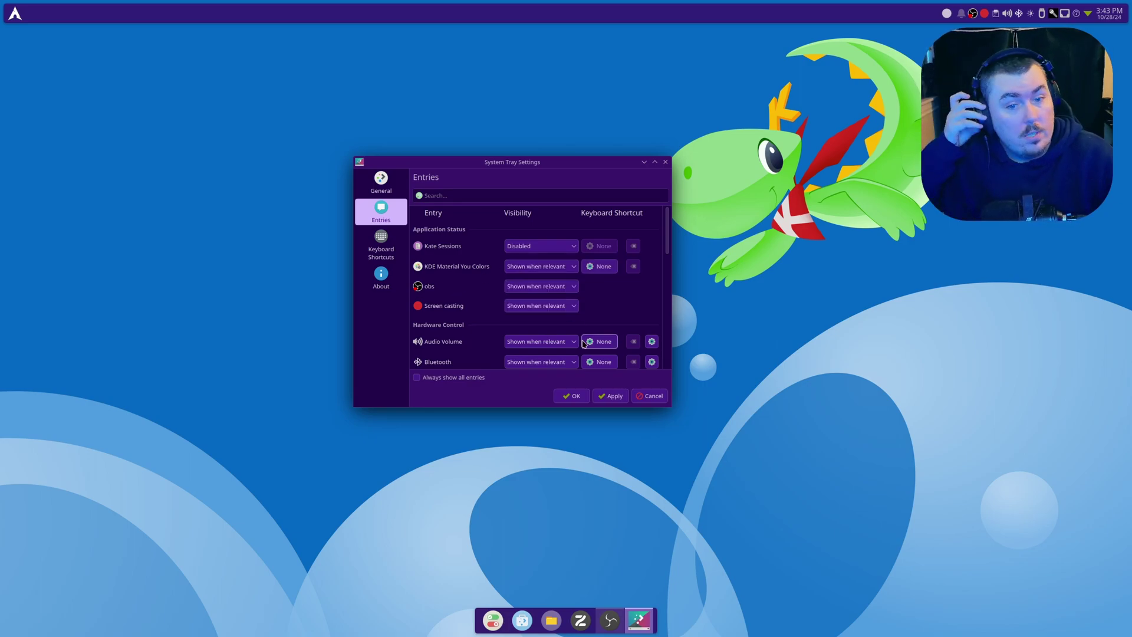
click(612, 397)
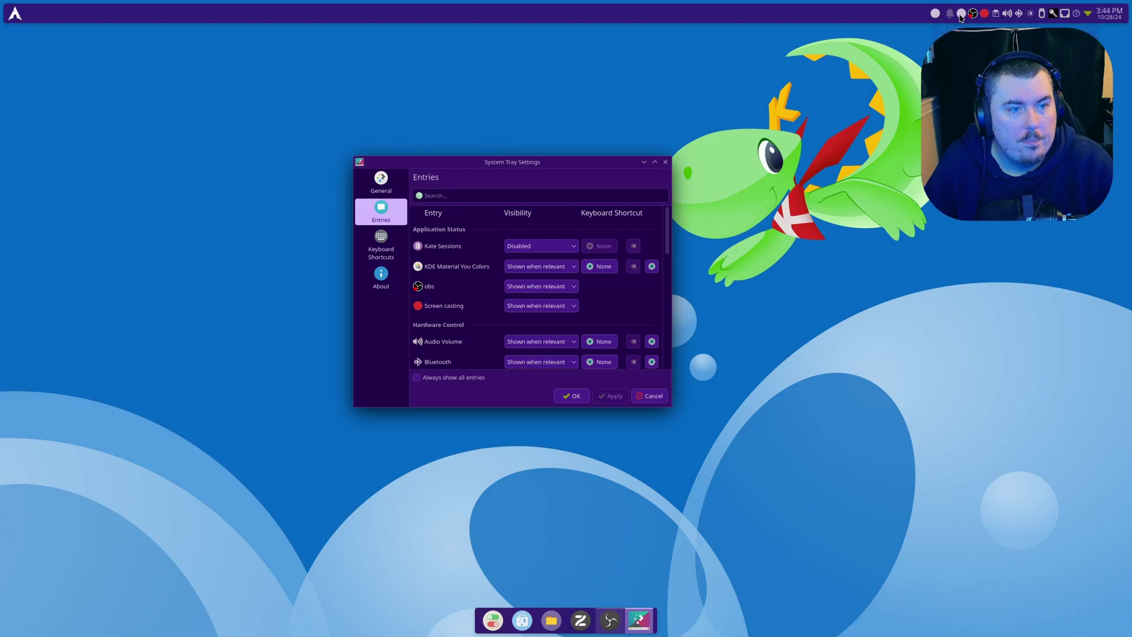
click(537, 267)
click(520, 320)
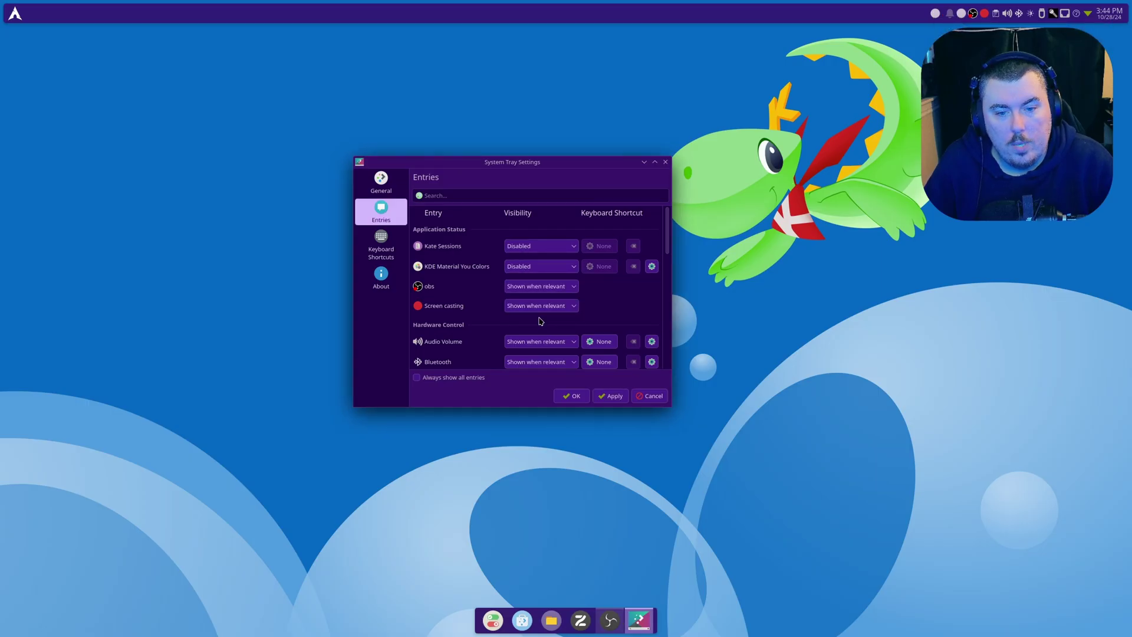
click(611, 396)
Step: Set the Screen casting tray entry to Always hidden and the Camera Indicator entry to Disabled, applying both
click(576, 303)
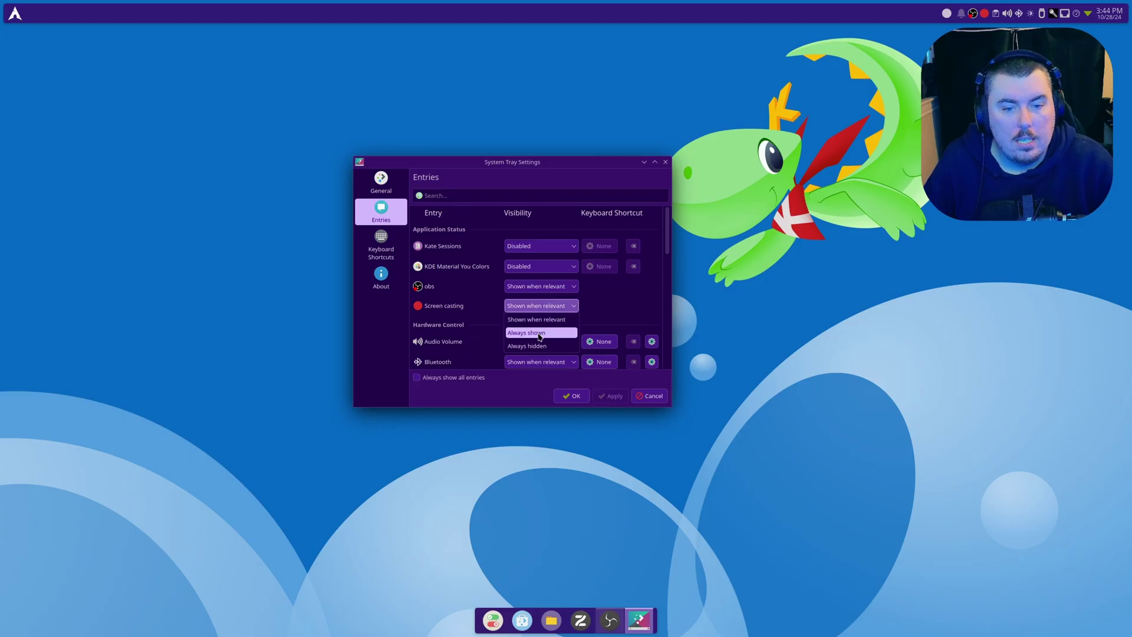
click(540, 342)
click(611, 396)
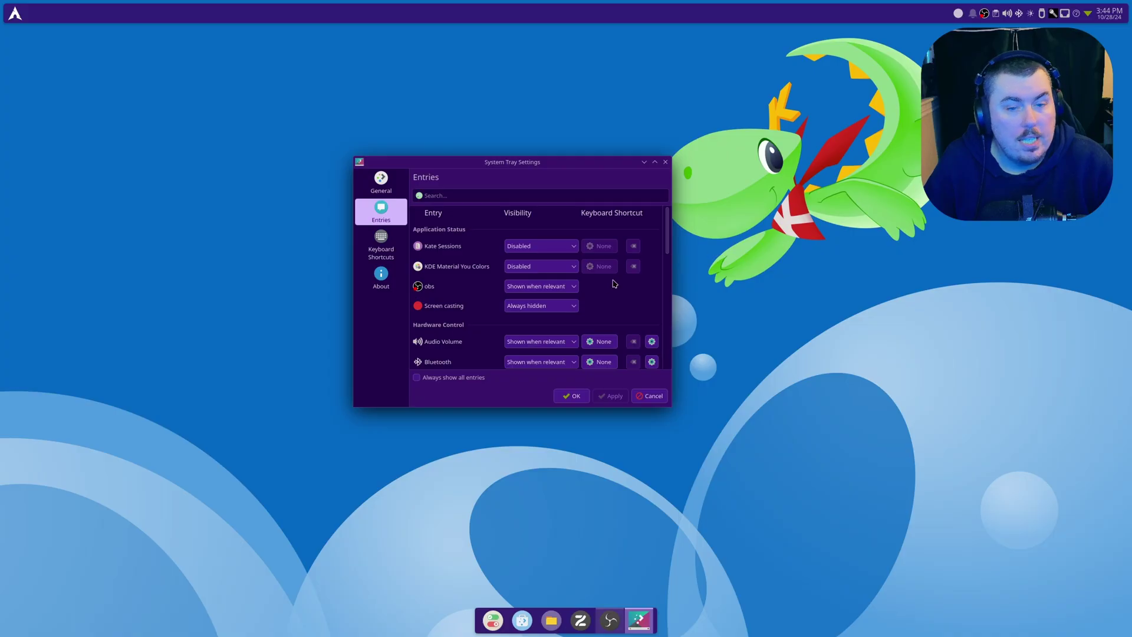
scroll(613, 283, down, 3)
scroll(467, 285, down, 1)
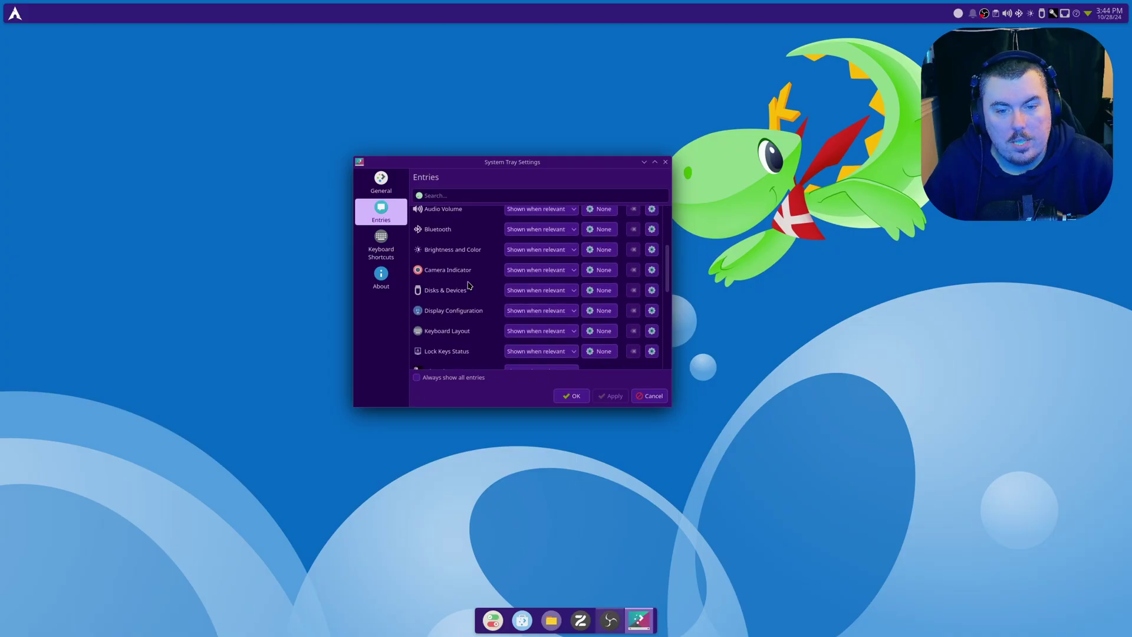
click(518, 271)
click(541, 324)
click(611, 395)
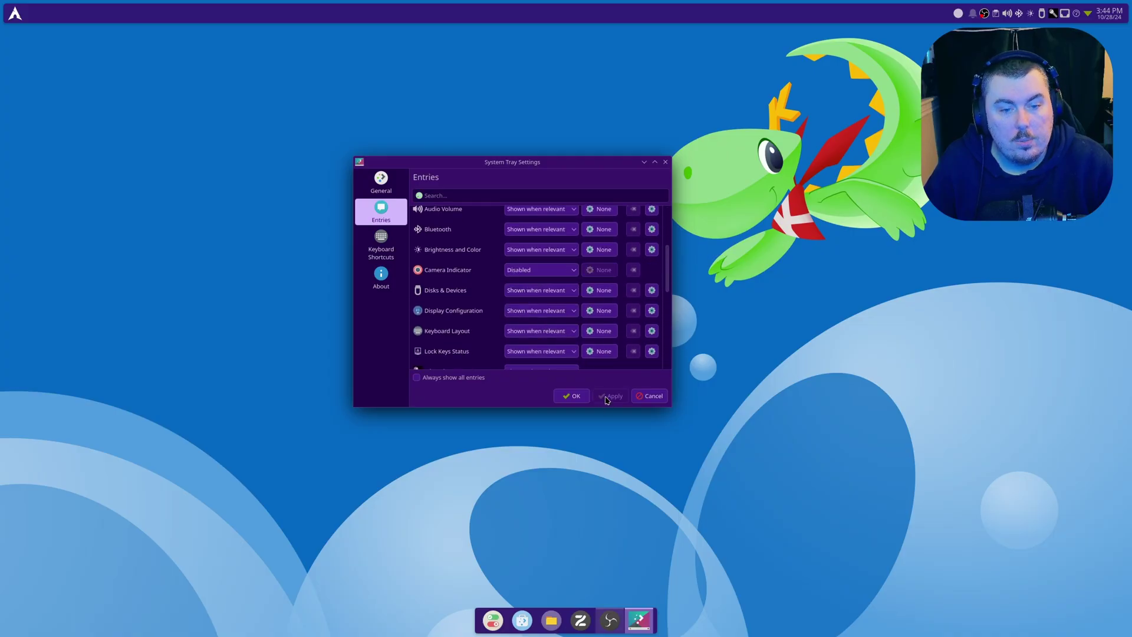
Step: Set the Weather Report entry under System Services to Always shown, and confirm the system tray settings
scroll(487, 319, down, 2)
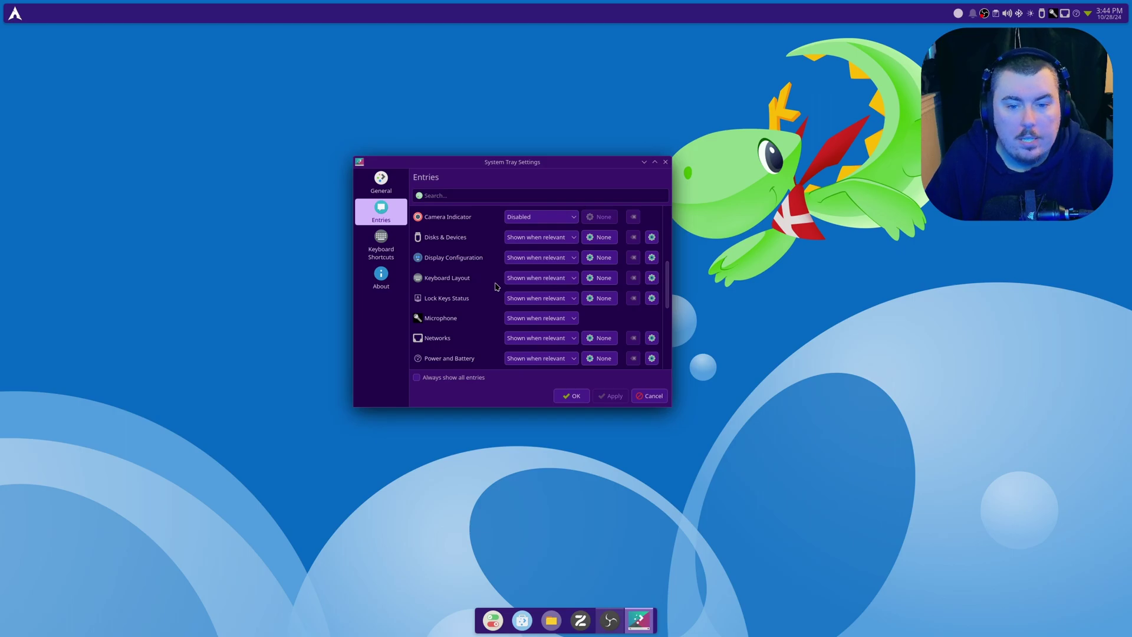
click(540, 278)
click(534, 294)
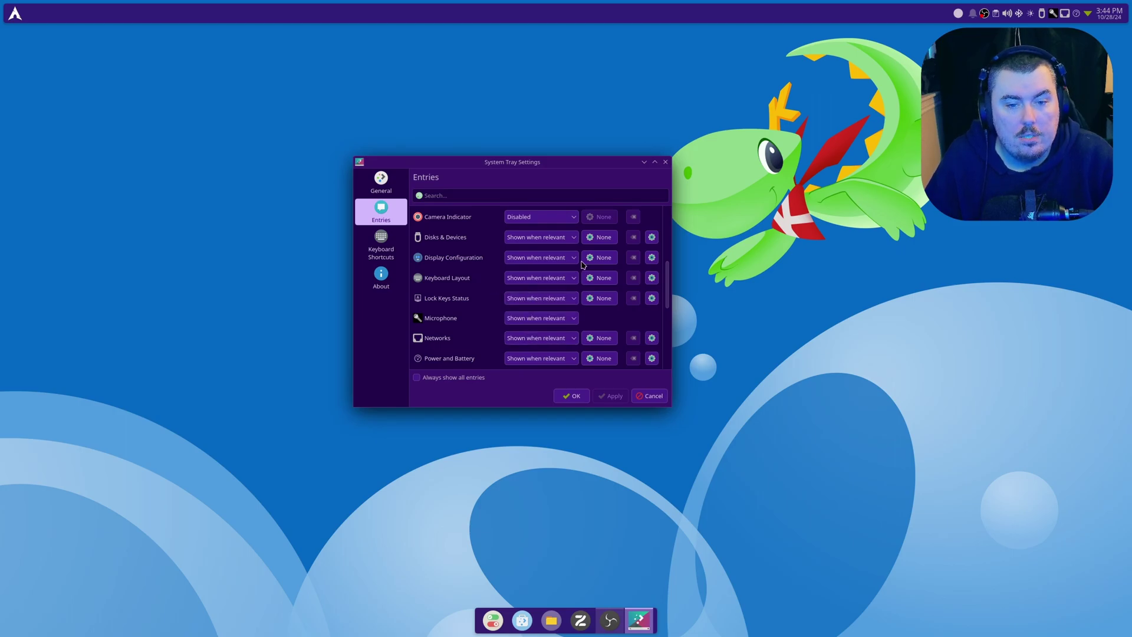
scroll(471, 295, down, 5)
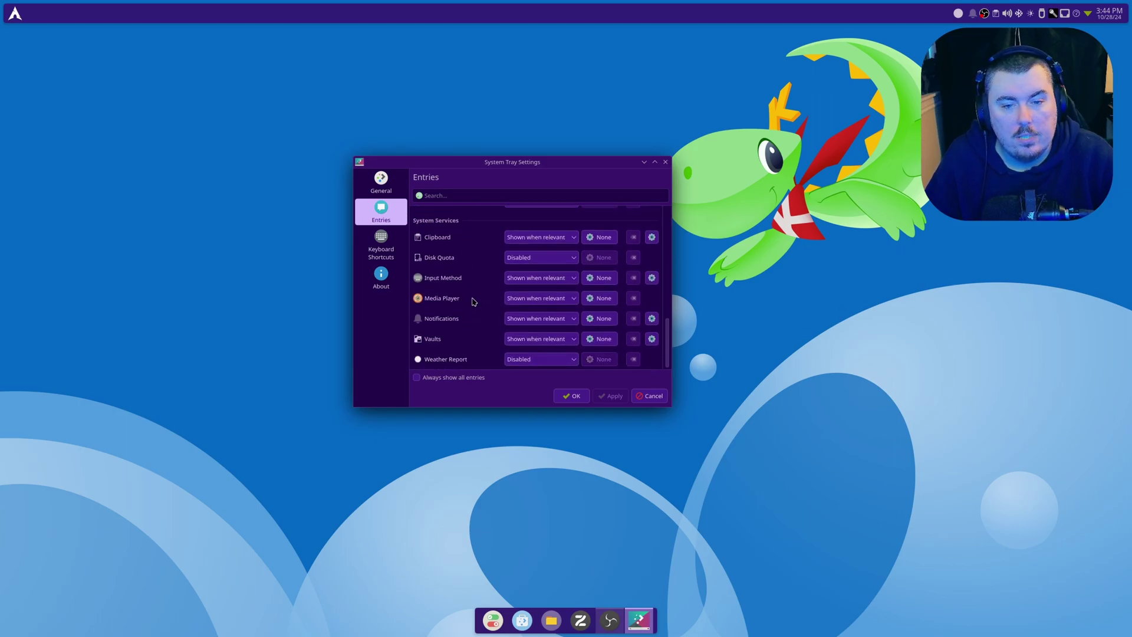
click(519, 358)
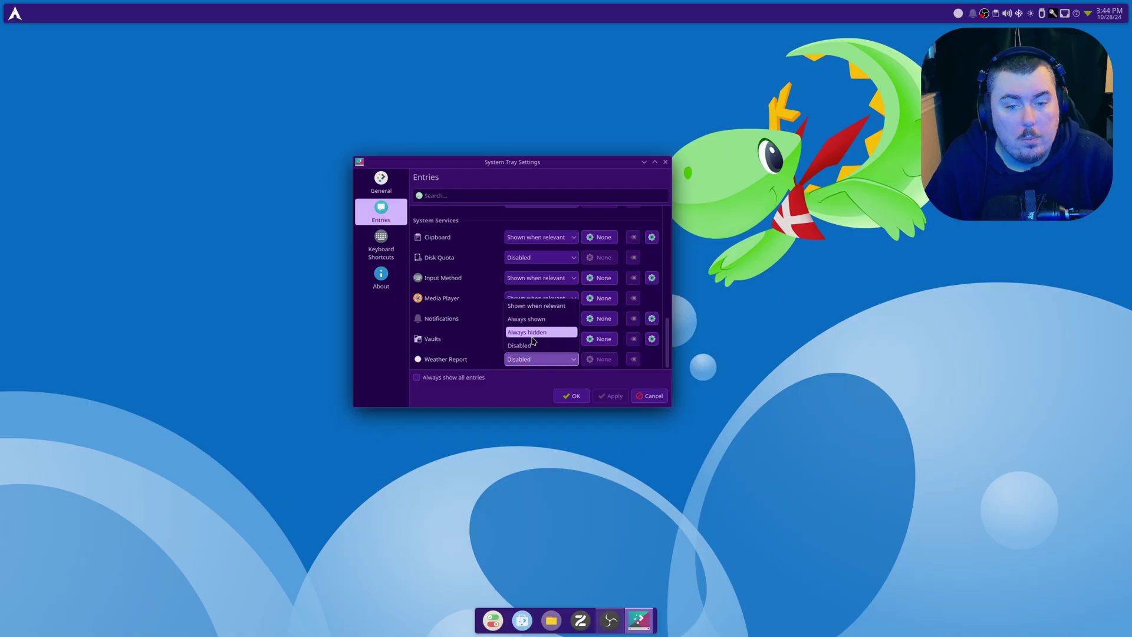
click(531, 328)
click(541, 359)
click(527, 318)
click(604, 396)
click(571, 396)
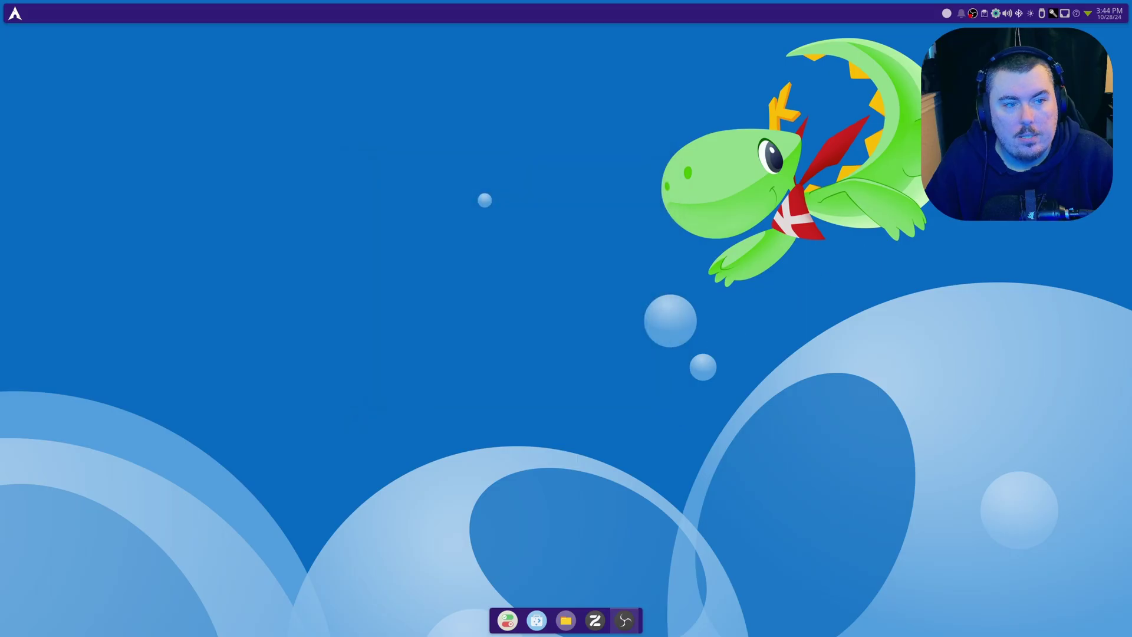
Step: Open the Weather Report settings from the tray and set the temperature to show over the widget icon
click(1002, 17)
click(1097, 35)
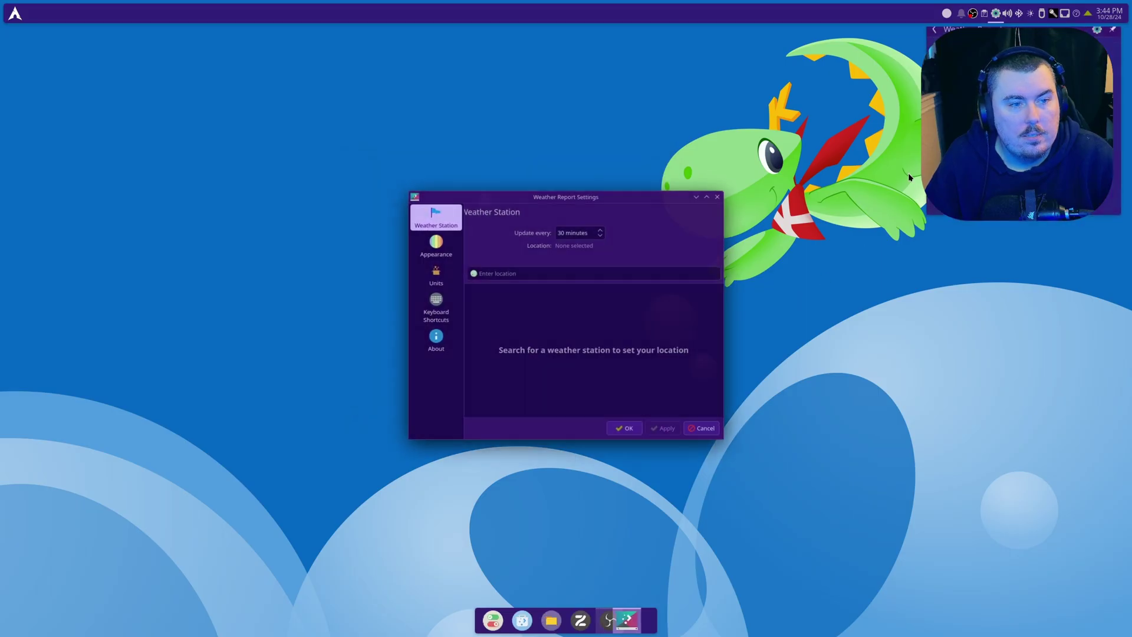
click(500, 274)
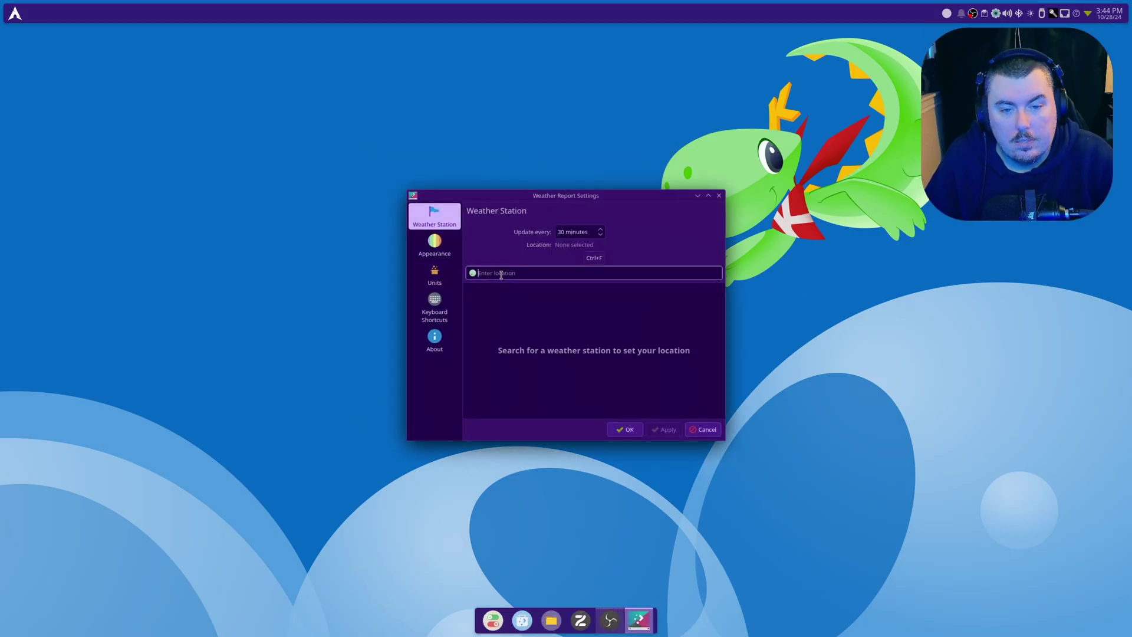
click(432, 255)
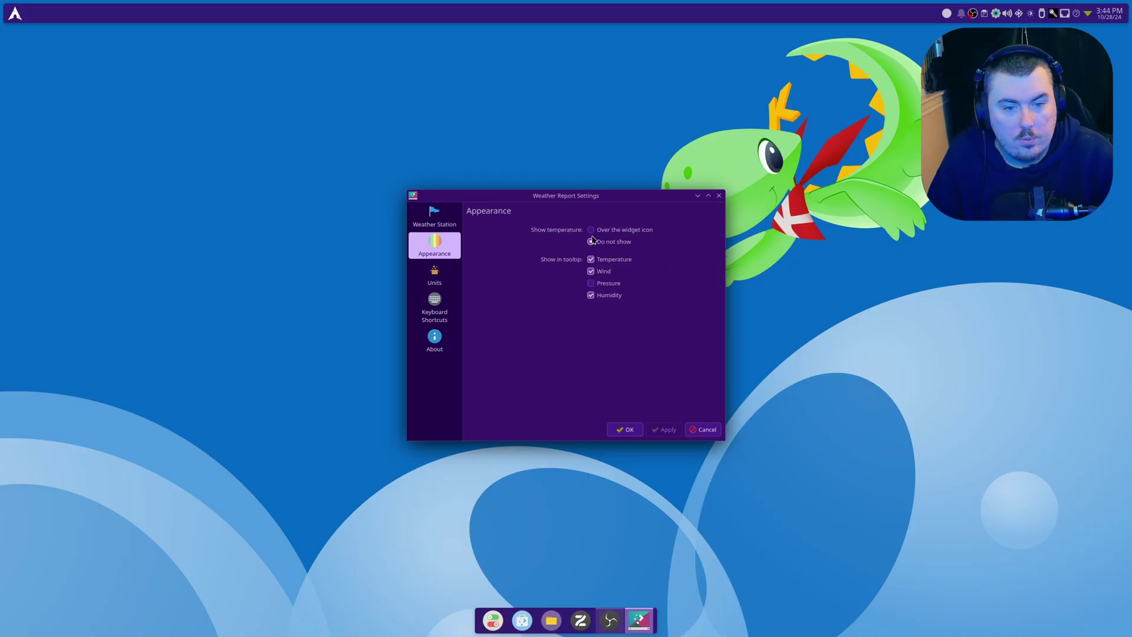
Step: Set the weather report's temperature unit to Celsius (°C) and check the tooltip options in its appearance settings
click(434, 274)
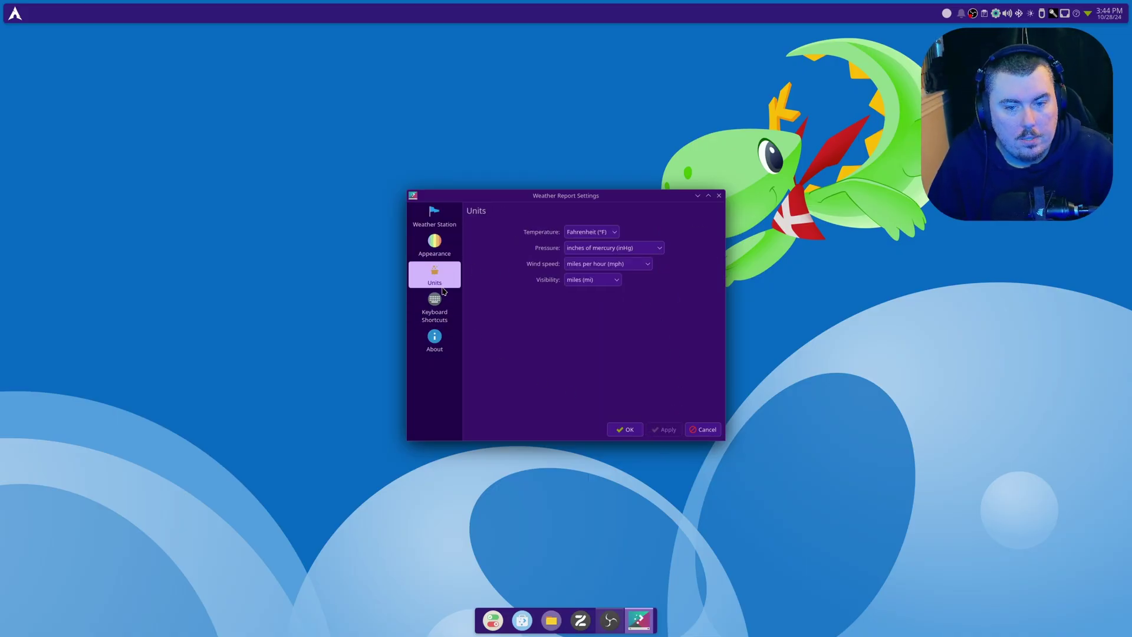
click(590, 232)
click(590, 250)
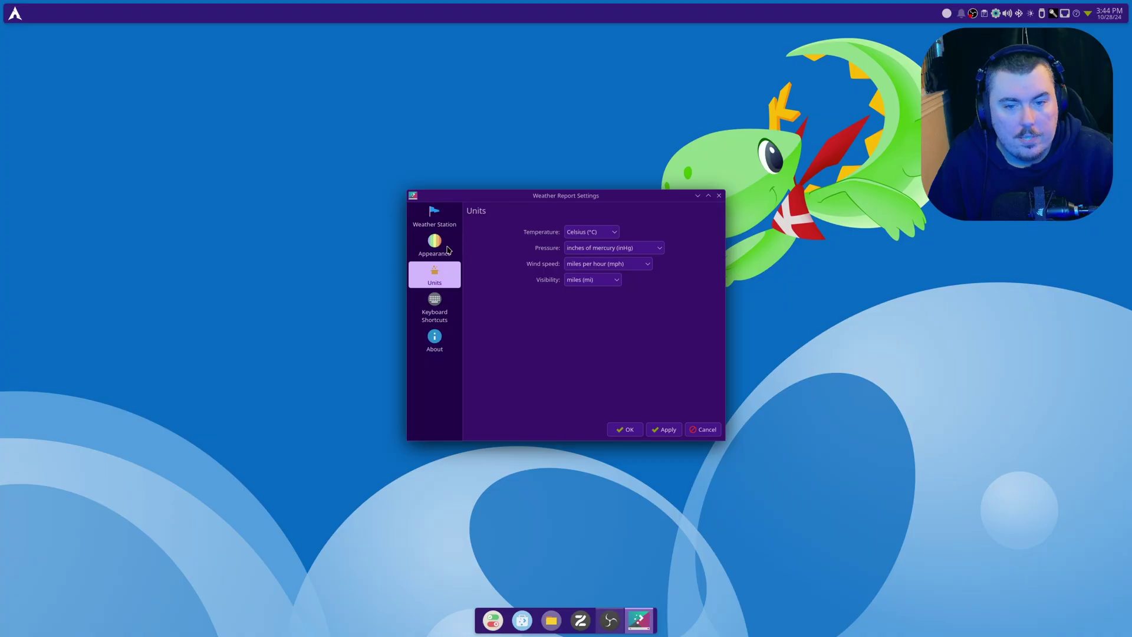
click(446, 248)
click(624, 335)
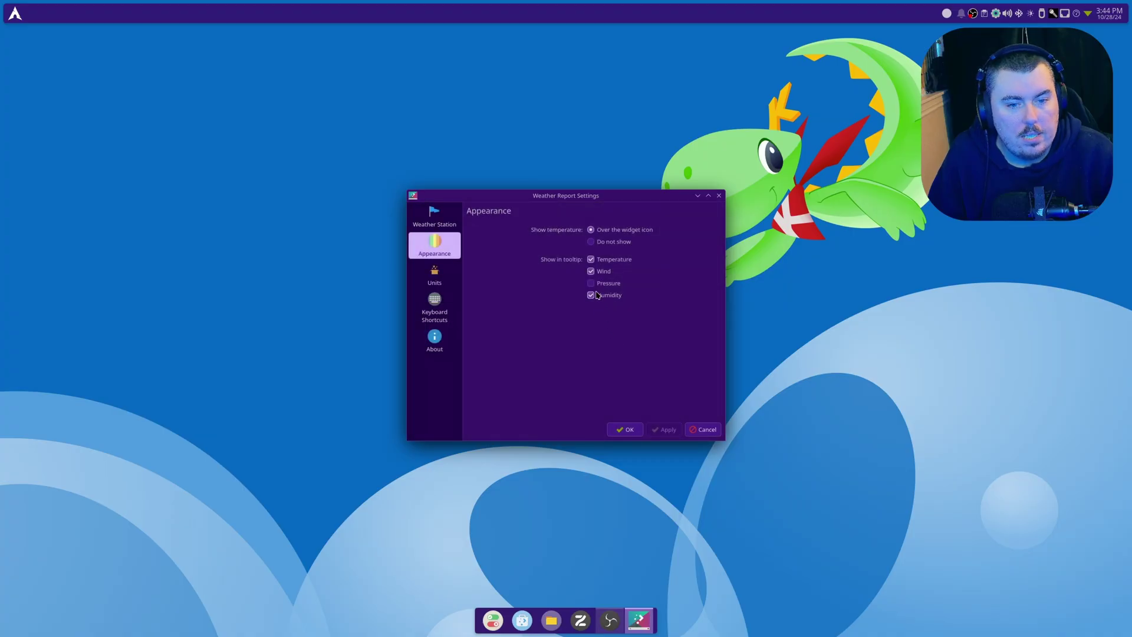
Step: Search the weather stations for "halifax", choose Halifax, NS (Environment Canada), and view the report from the tray
click(435, 228)
click(561, 272)
text(hali)
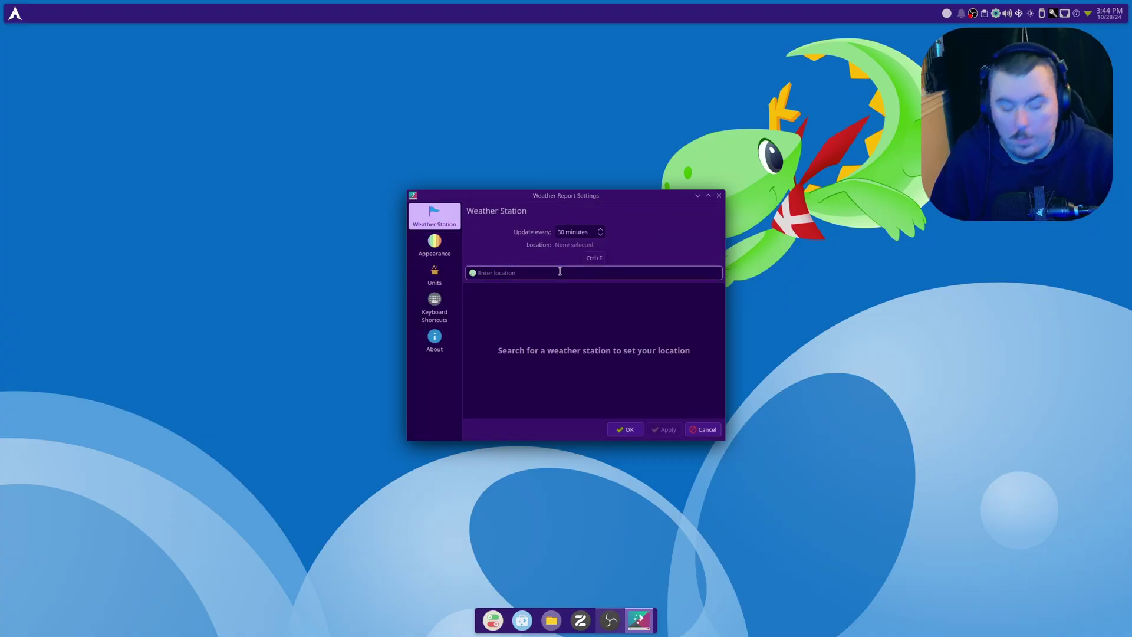
text(fax)
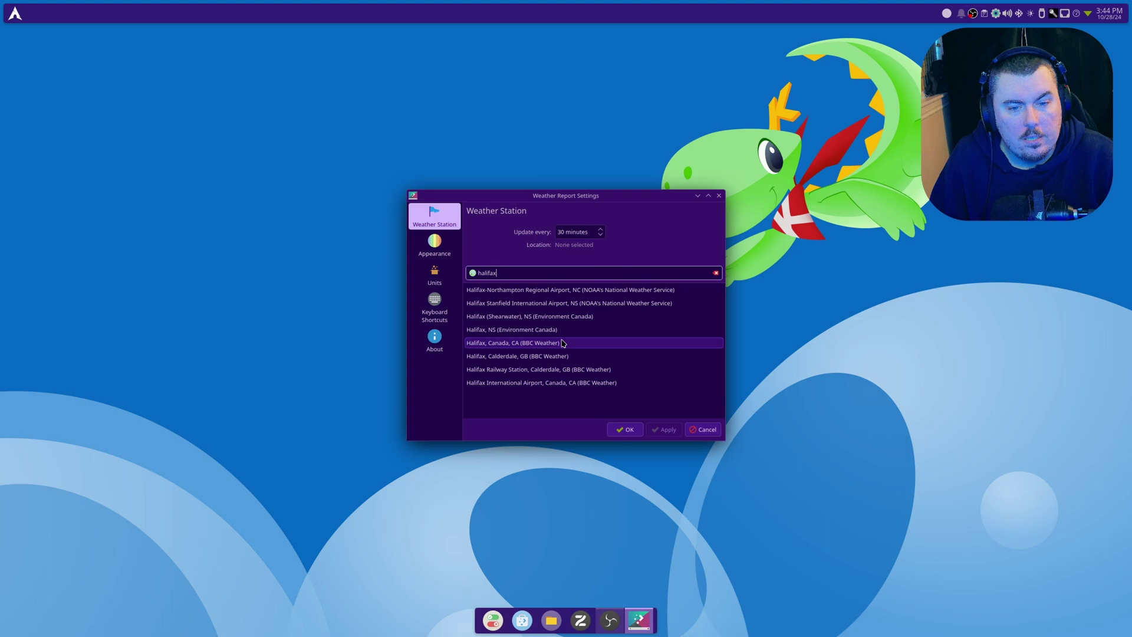
click(539, 330)
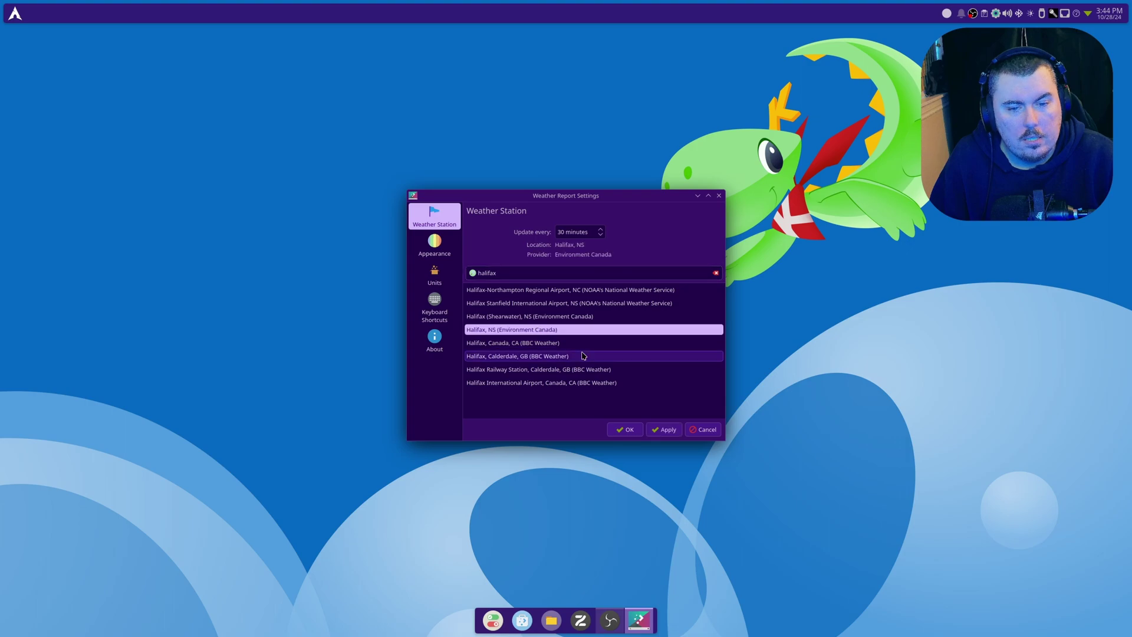
click(641, 428)
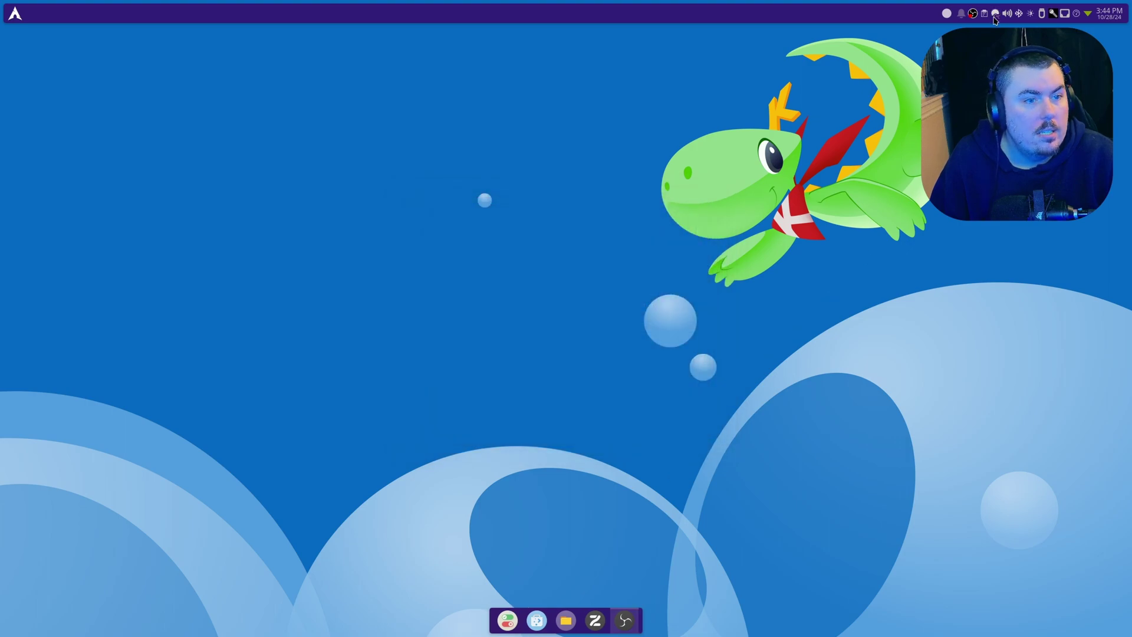
click(994, 16)
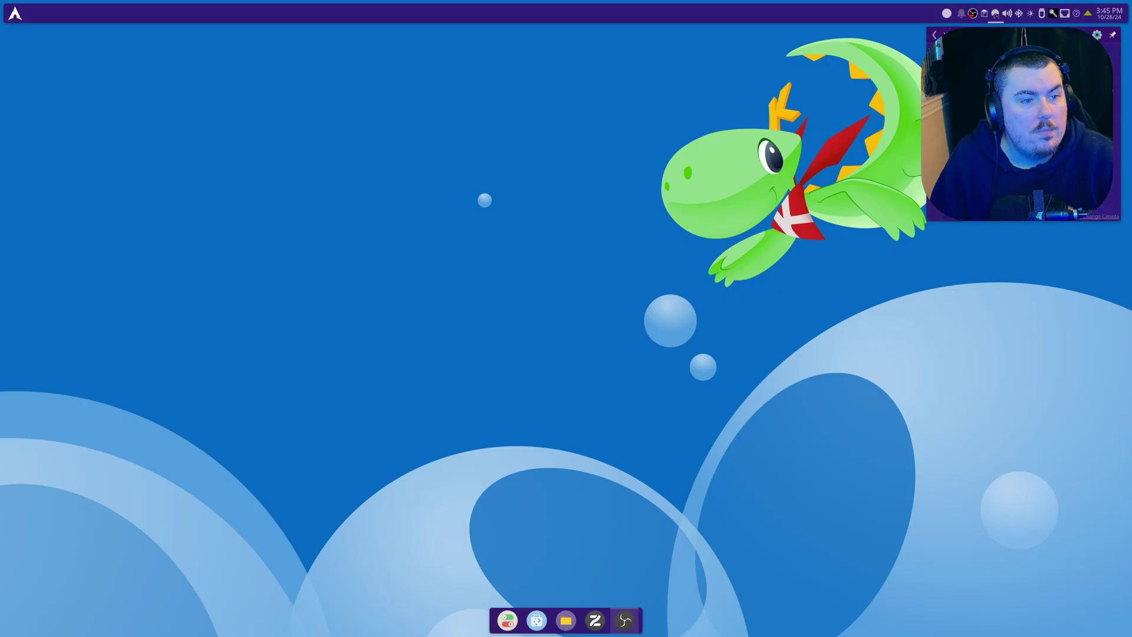